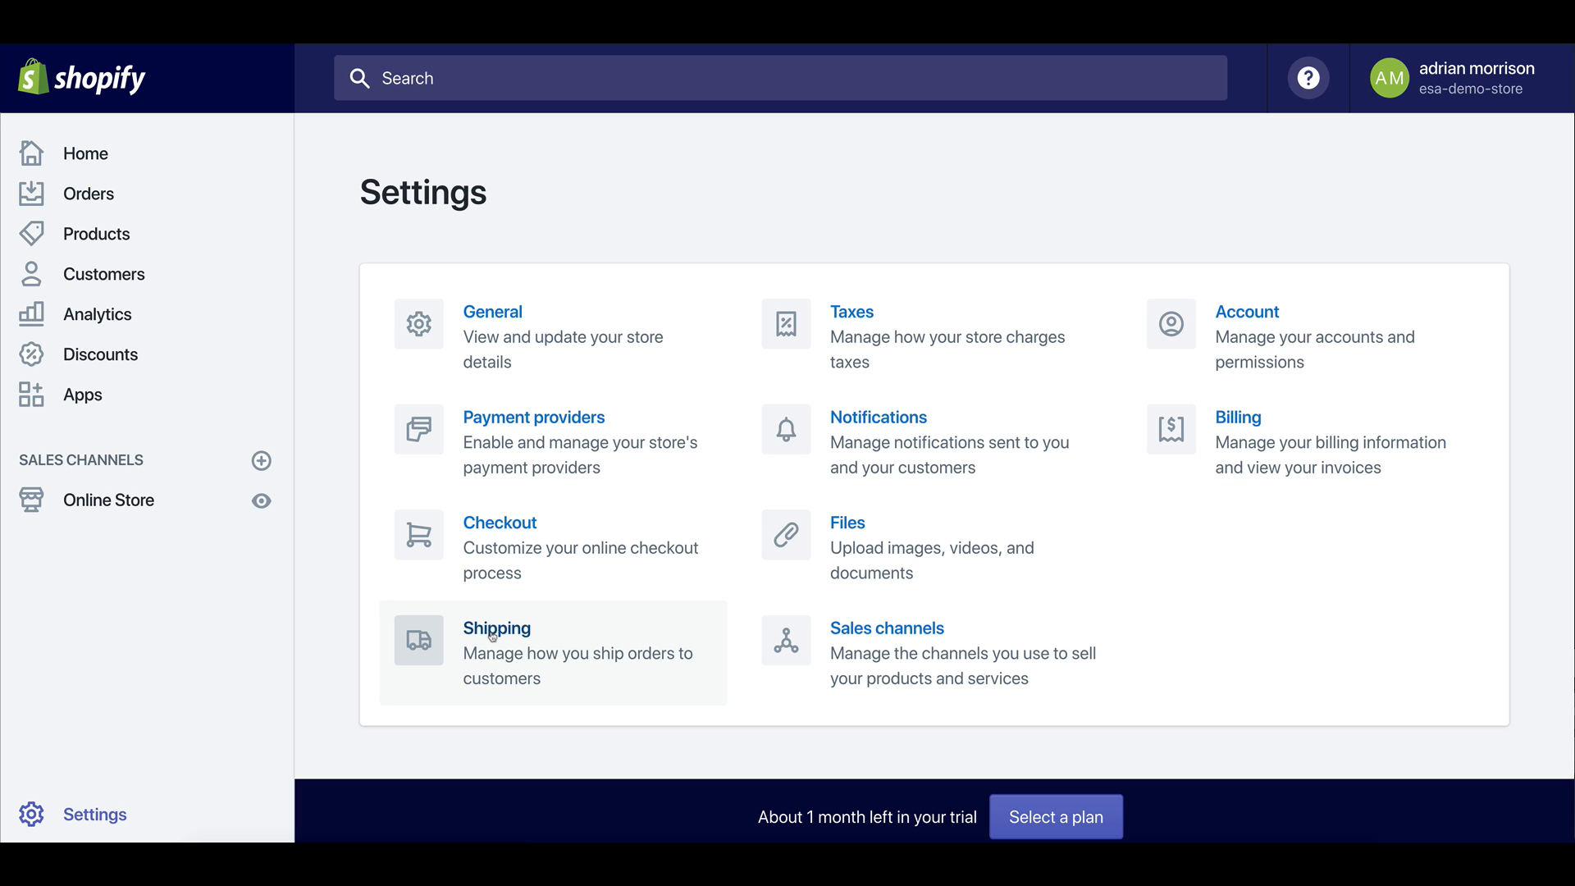
- Open the Shipping settings and examine the store's shipping origin address
left_click(492, 636)
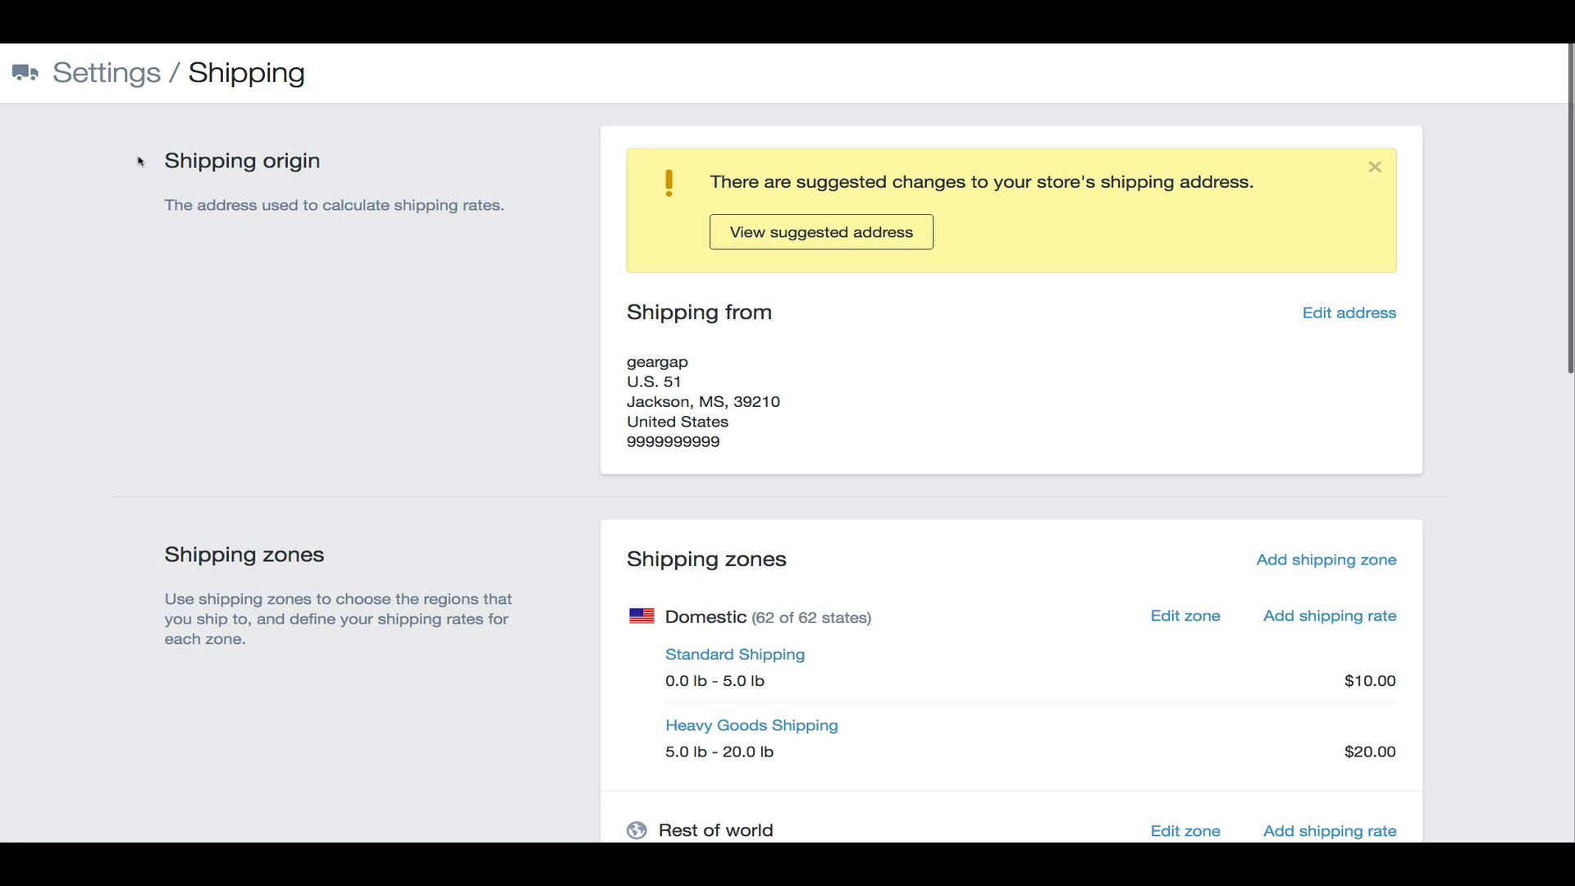
left_click_drag(163, 162, 343, 170)
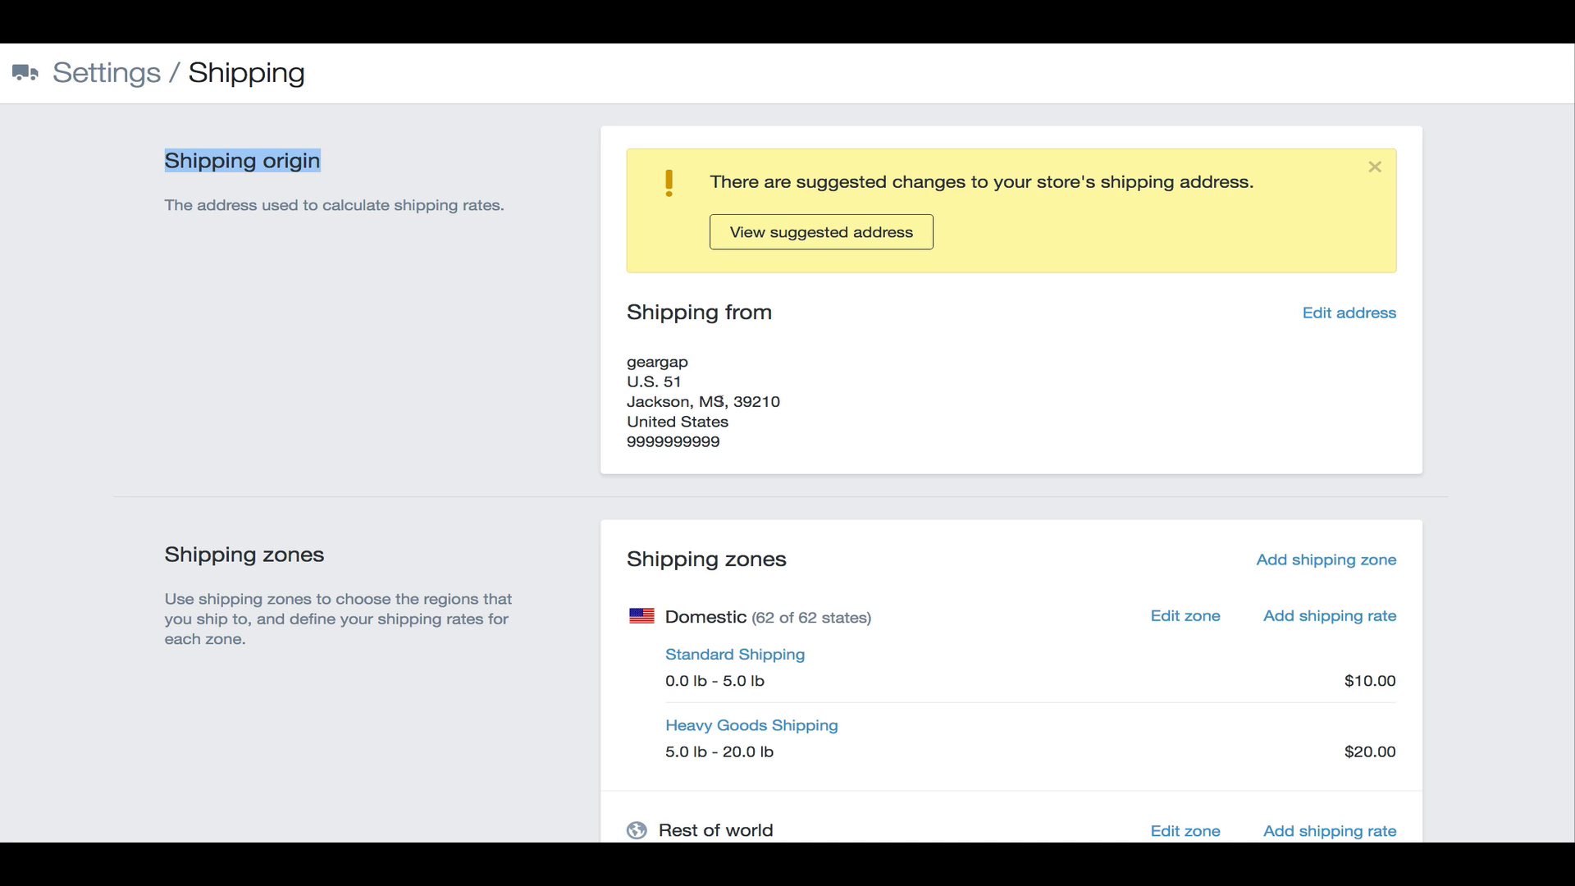
left_click_drag(722, 445, 626, 366)
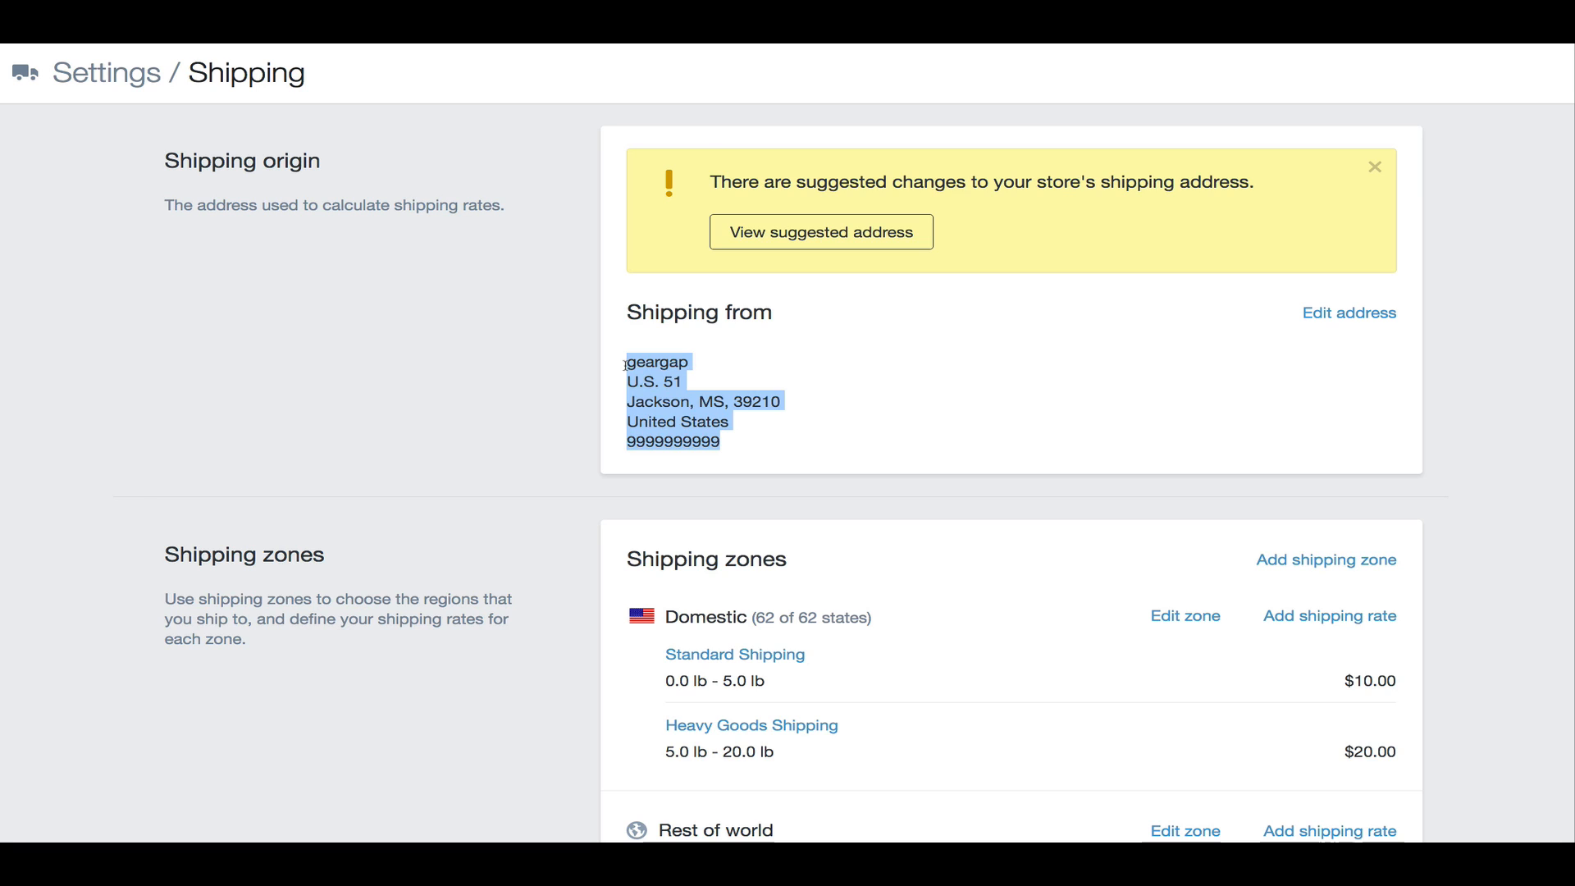
left_click(626, 366)
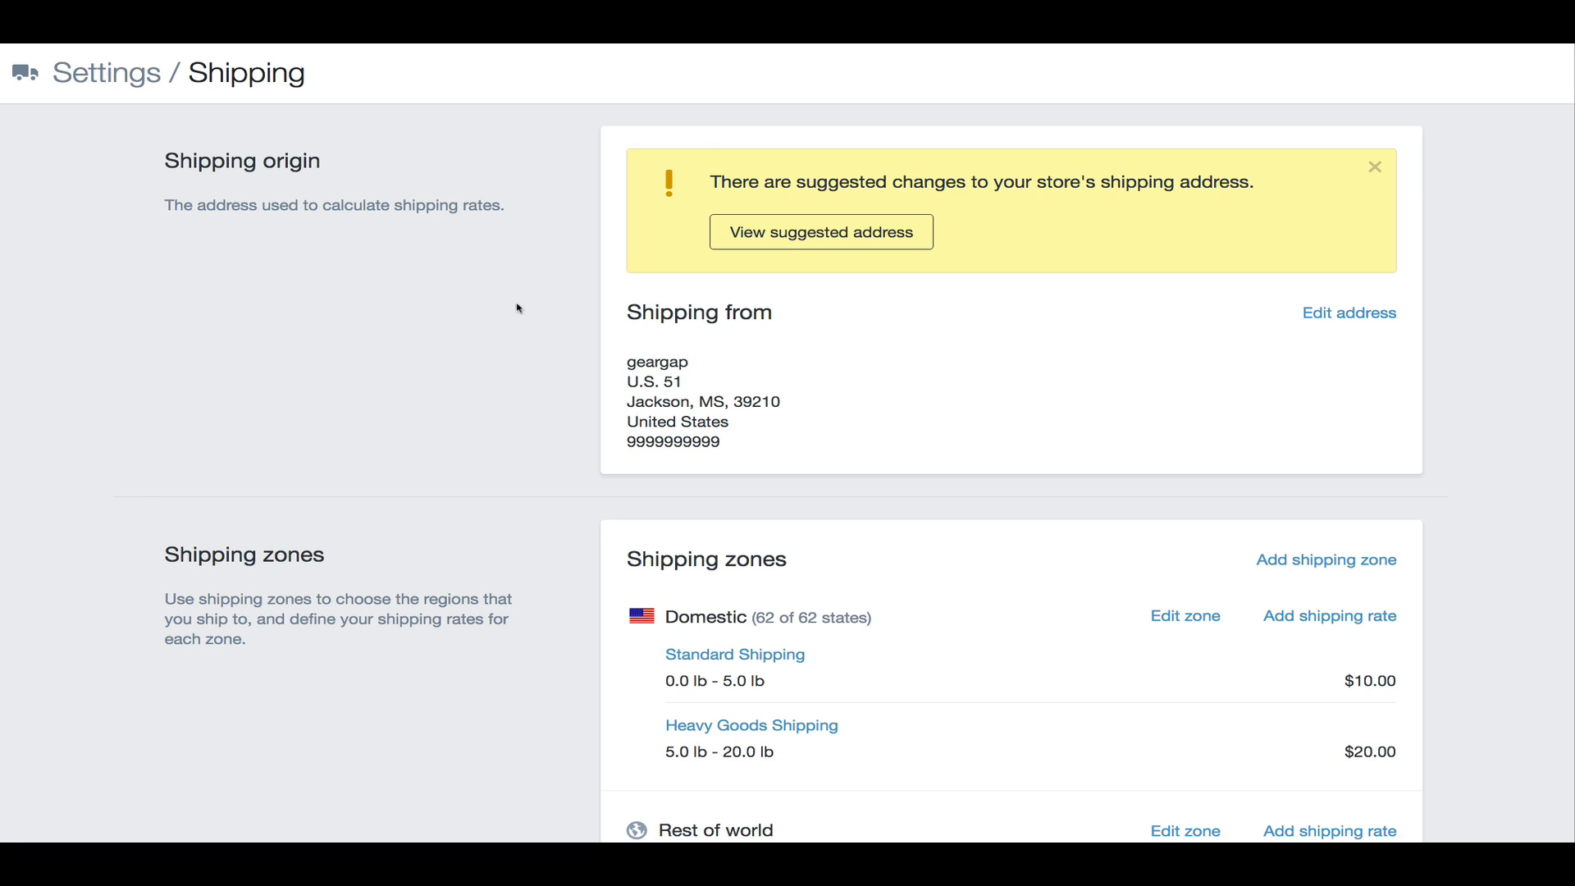
left_click_drag(721, 442, 619, 366)
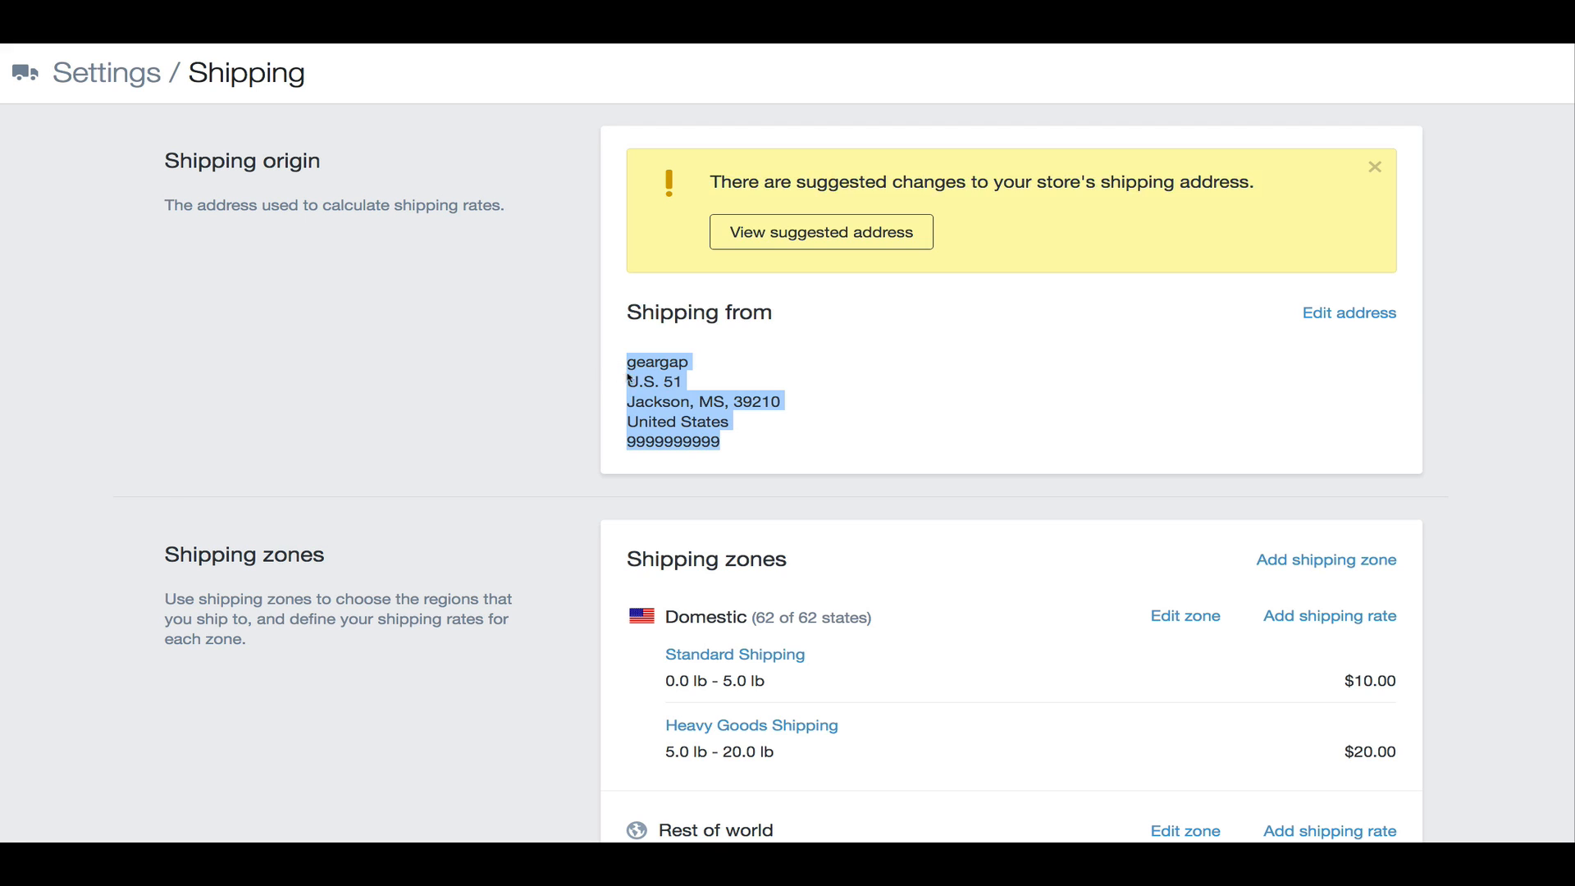
left_click(739, 448)
left_click_drag(739, 448, 640, 362)
scroll(641, 362, "down", 1)
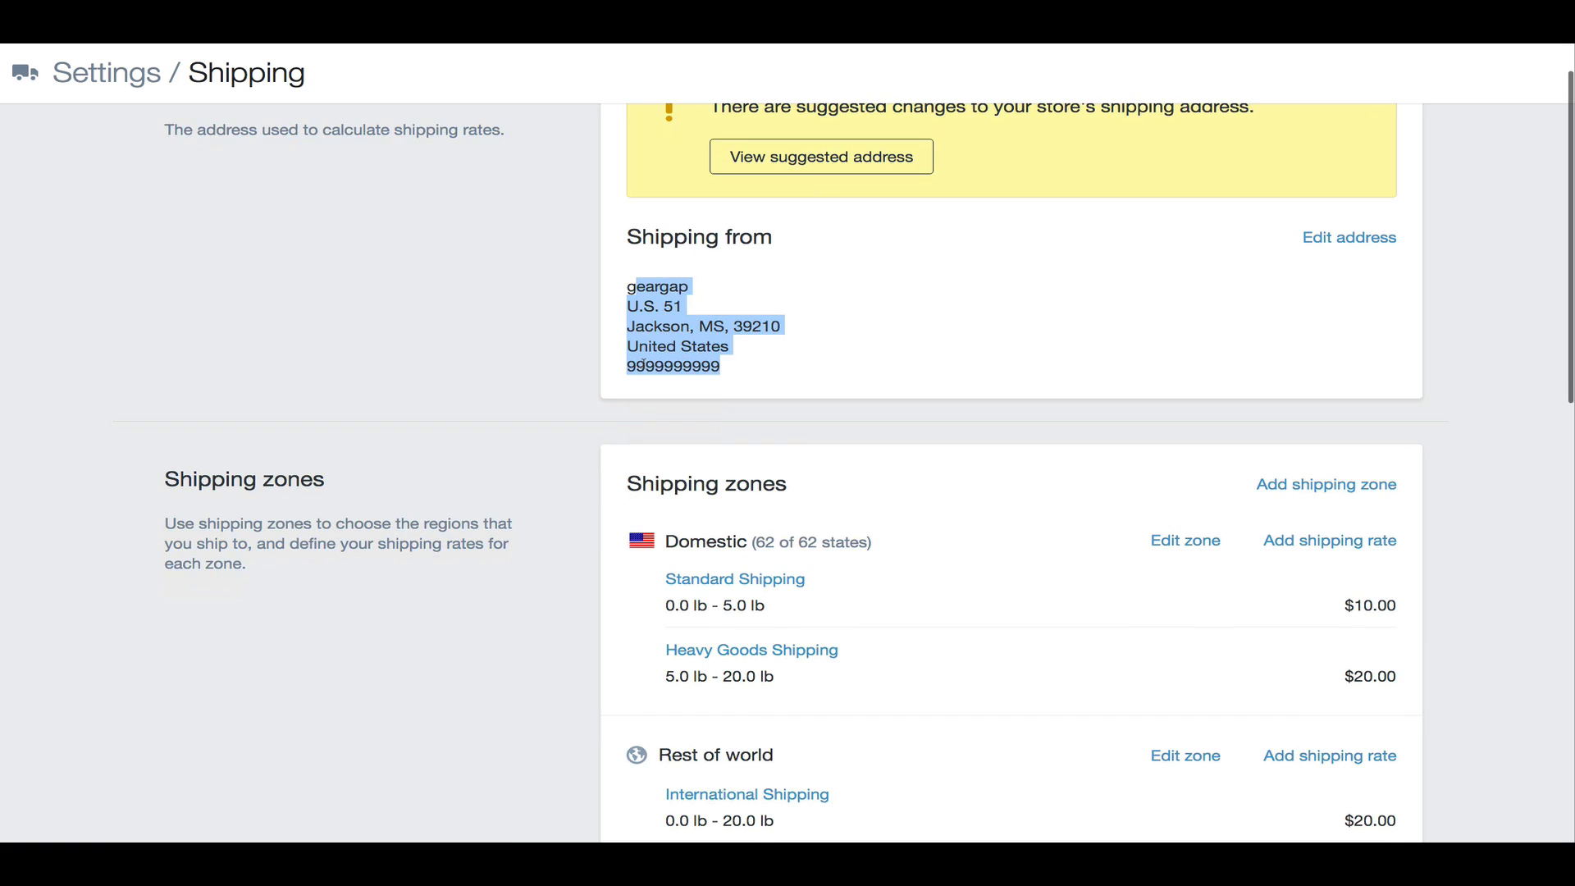
left_click_drag(625, 282, 691, 313)
left_click(691, 312)
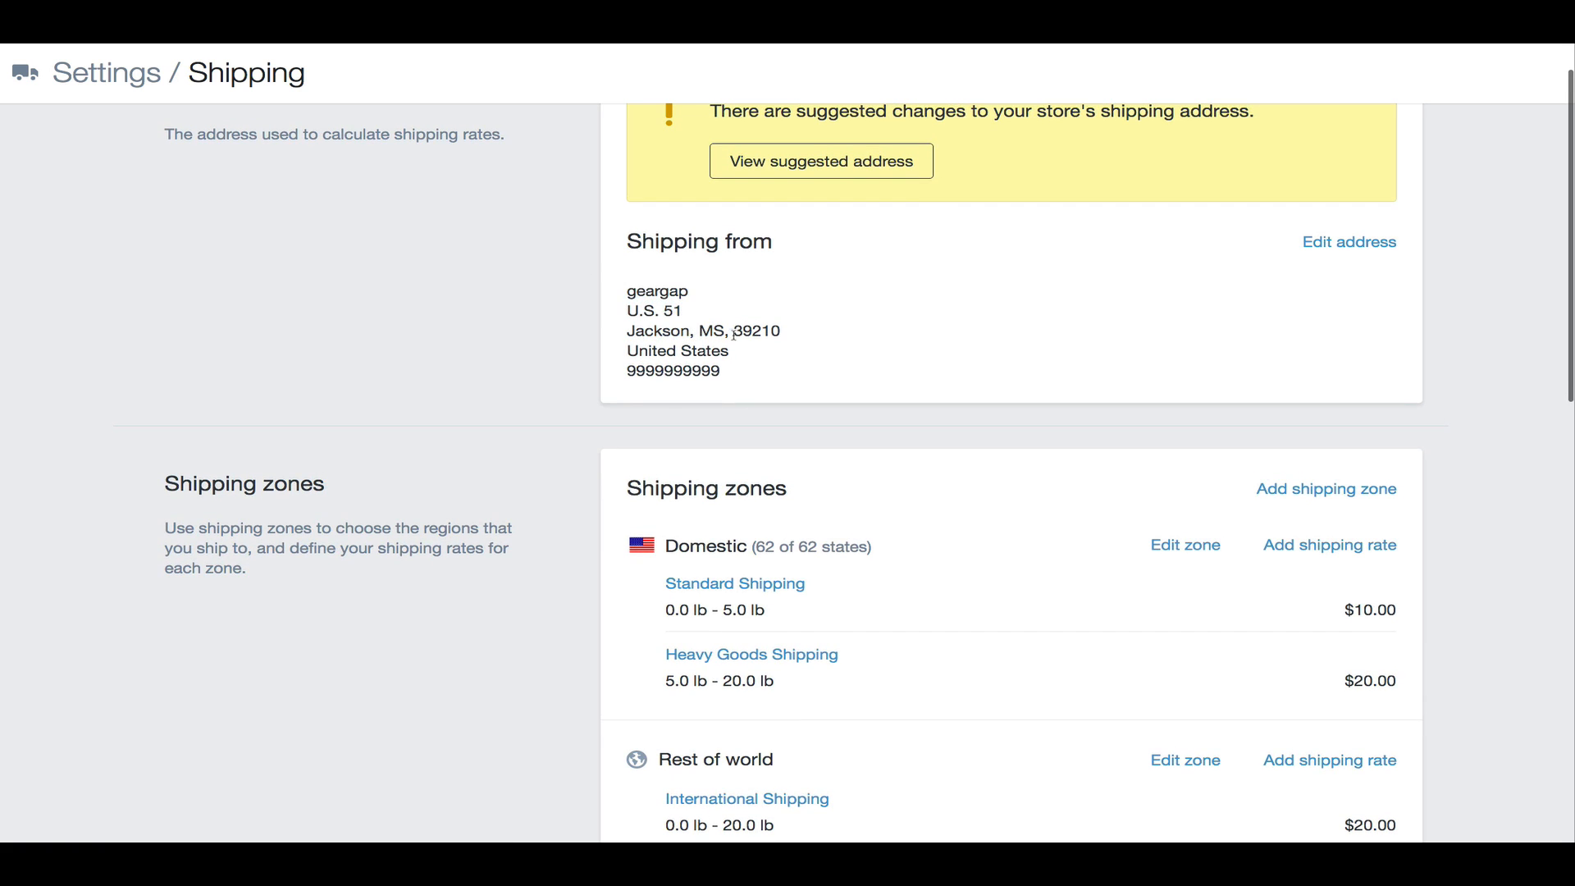
- Delete the Standard Shipping rate from the Domestic shipping zone and confirm the deletion
scroll(943, 325, "down", 4)
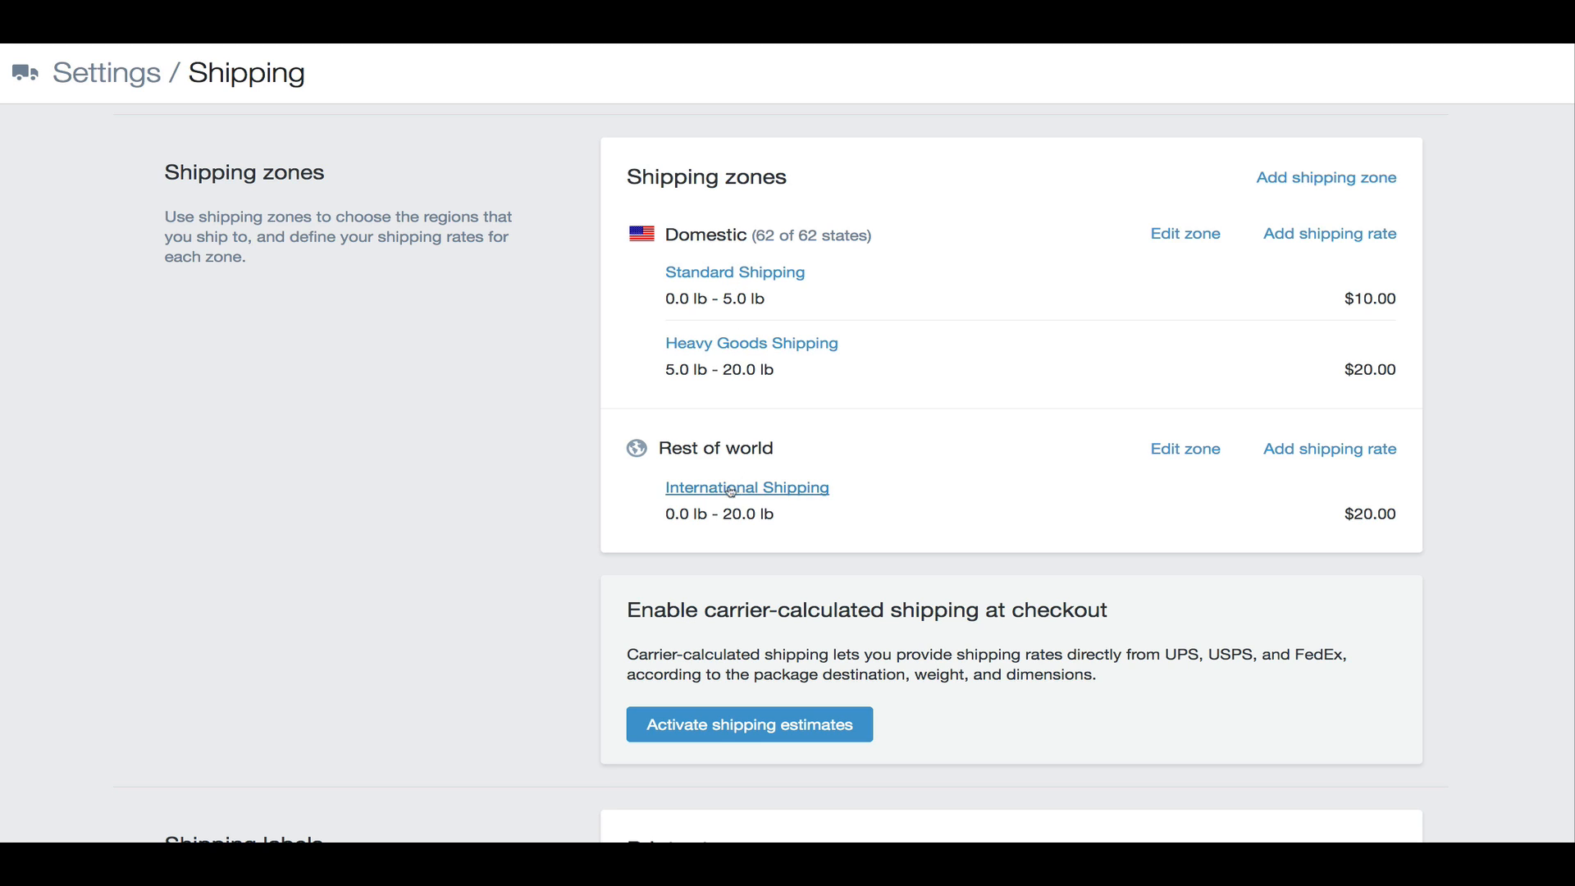
left_click(734, 273)
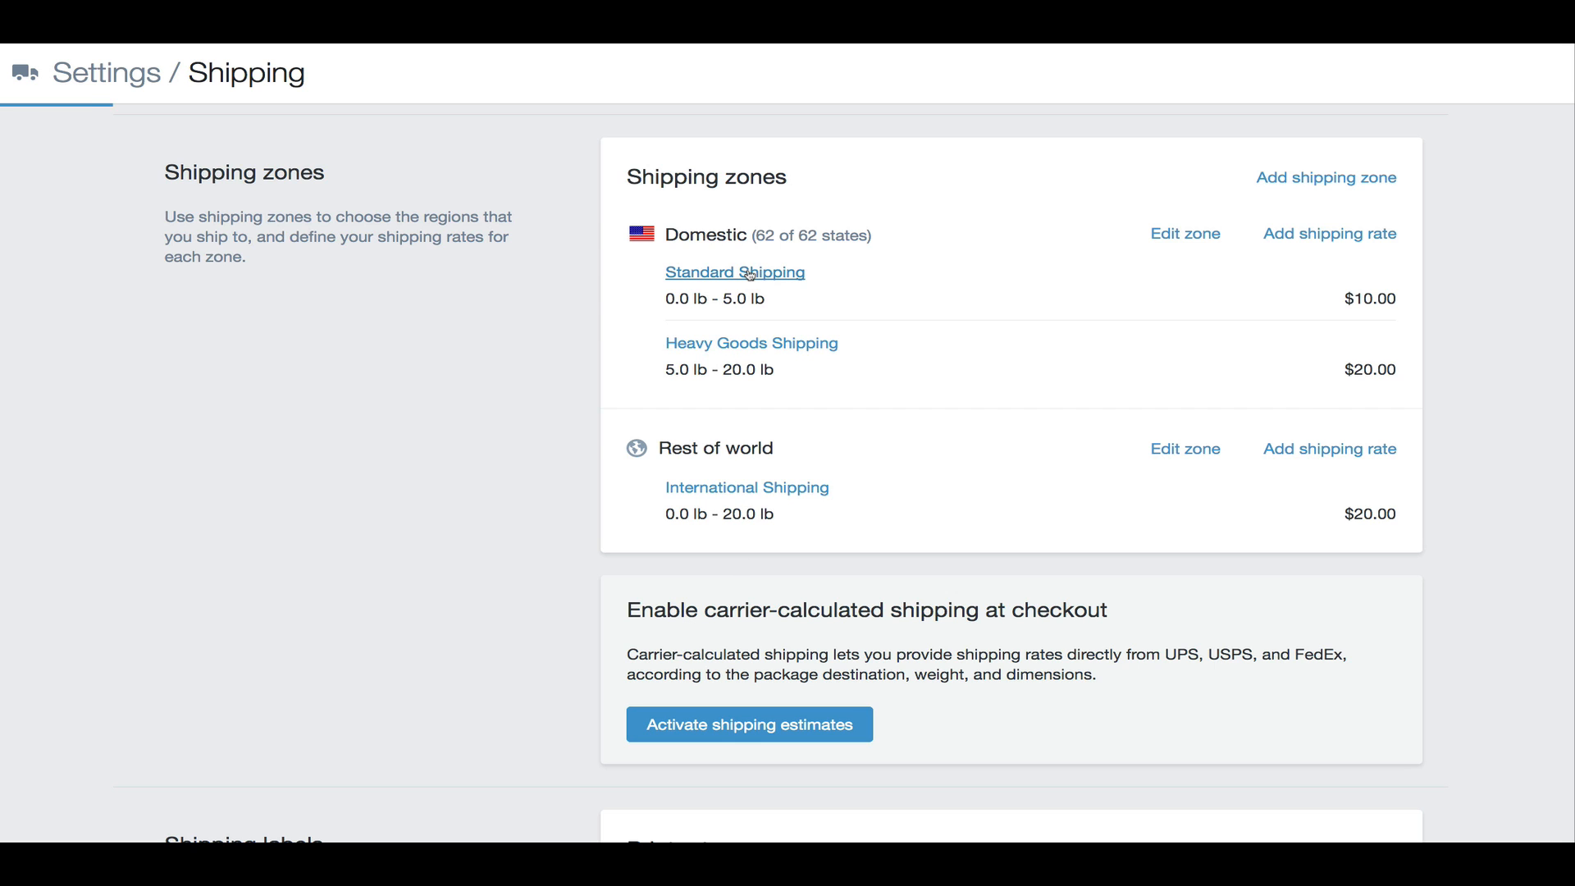
left_click(114, 578)
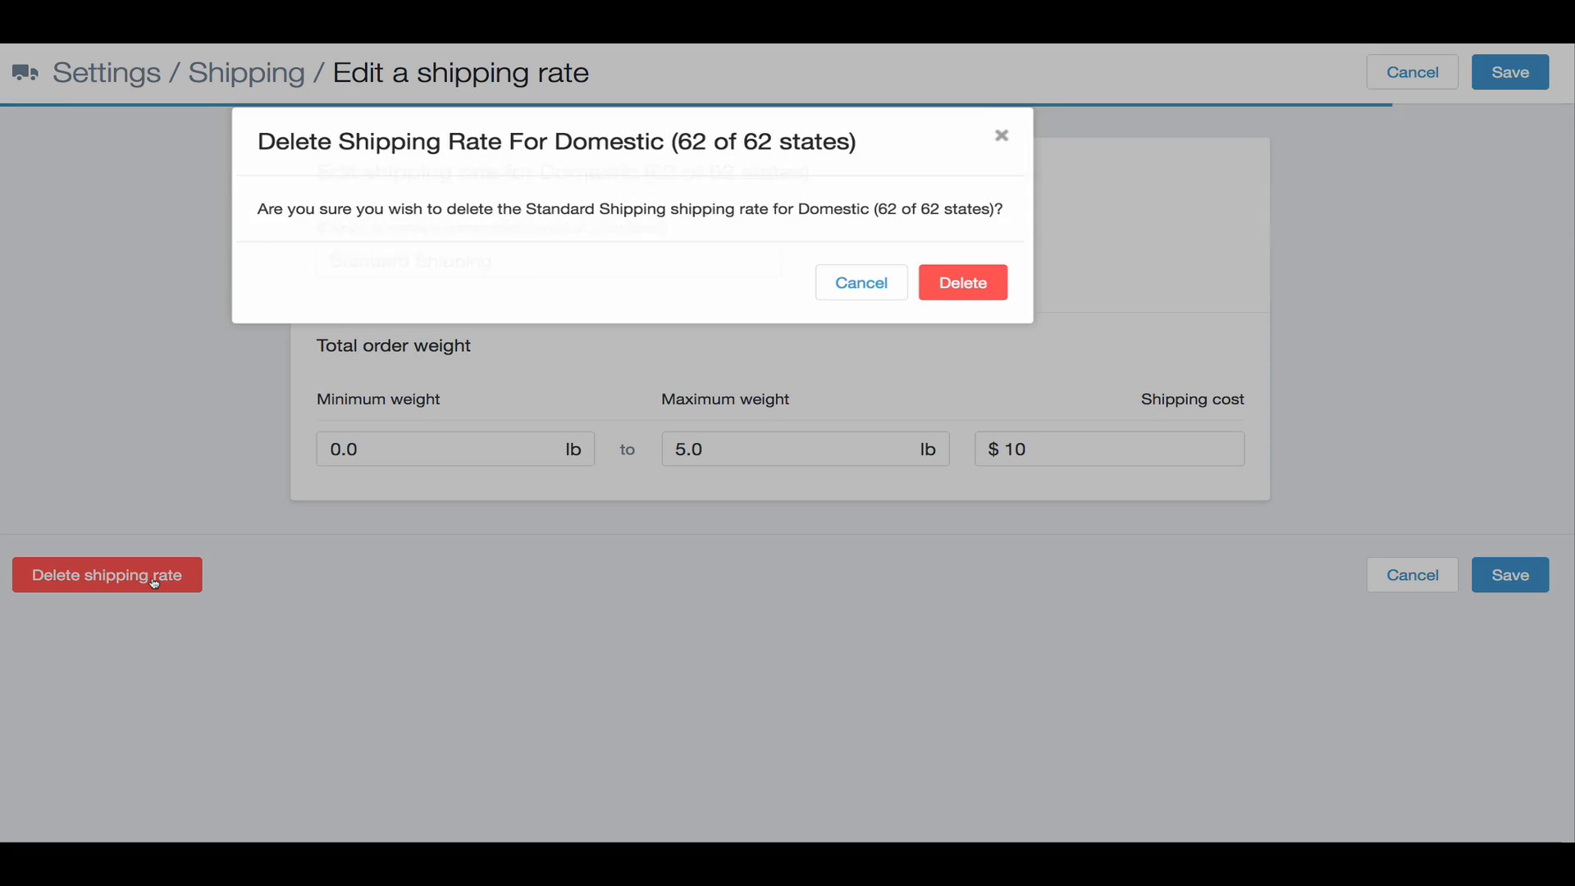
left_click(950, 283)
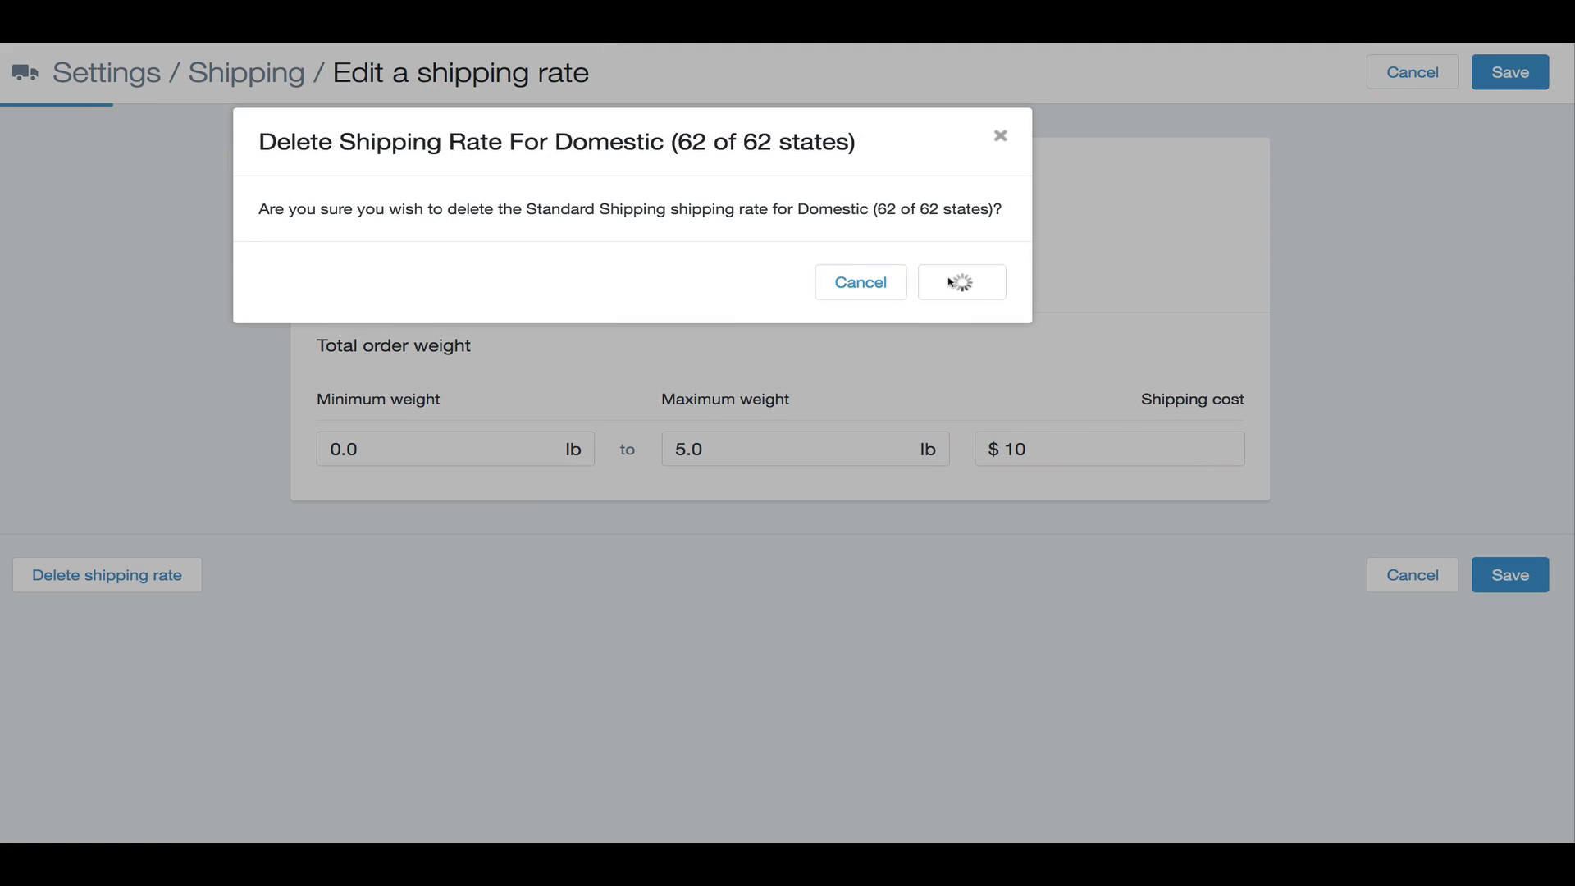
- Delete the Heavy Goods Shipping rate from the Domestic shipping zone and confirm the deletion
scroll(722, 504, "down", 2)
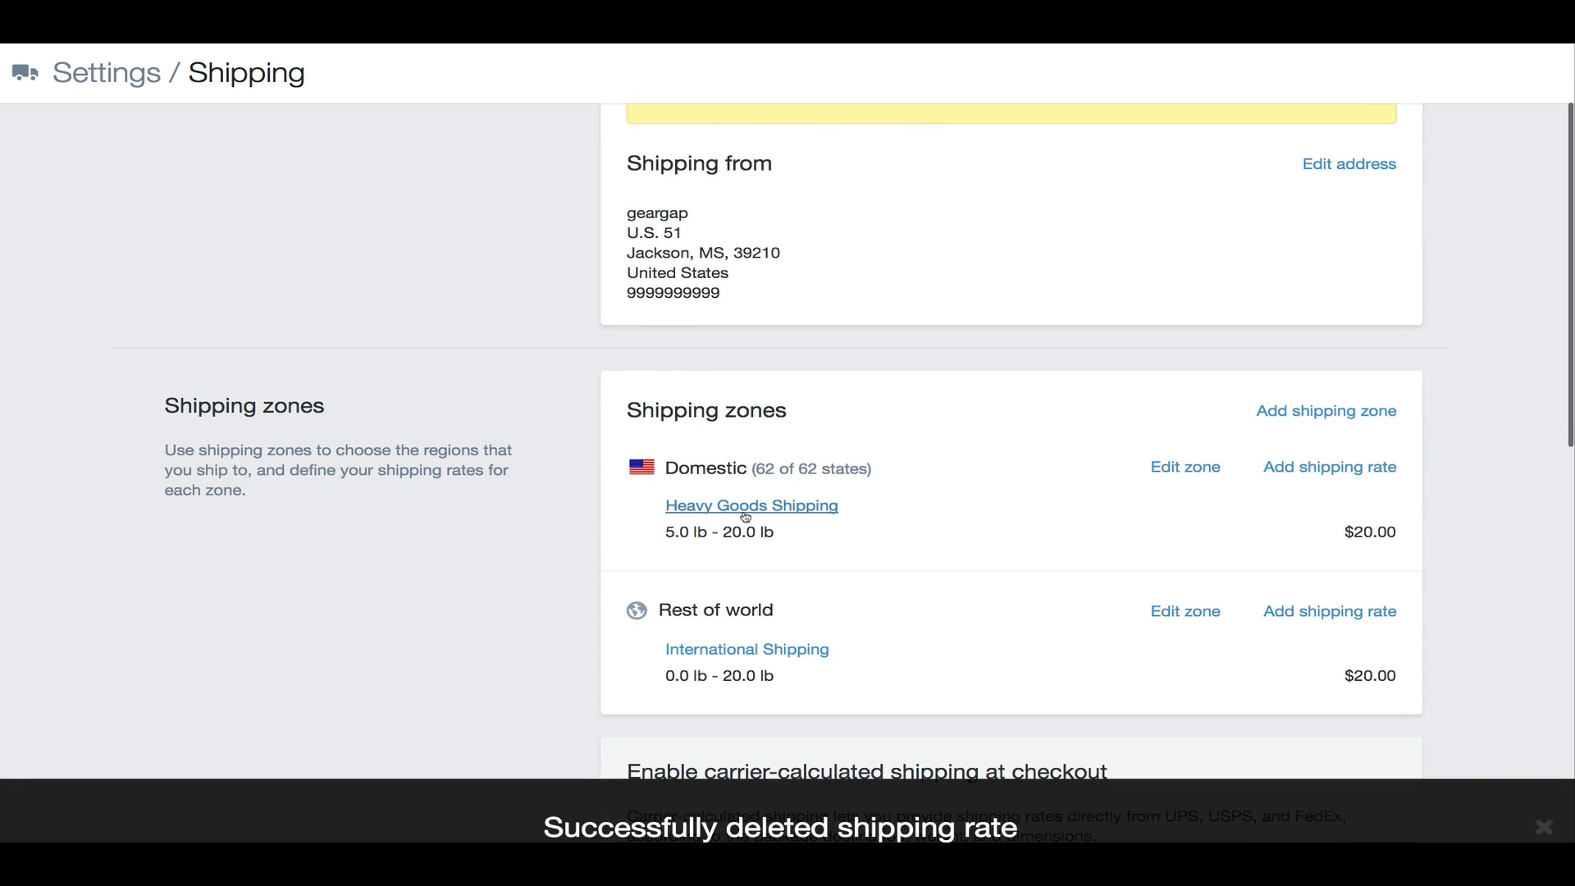
left_click(745, 517)
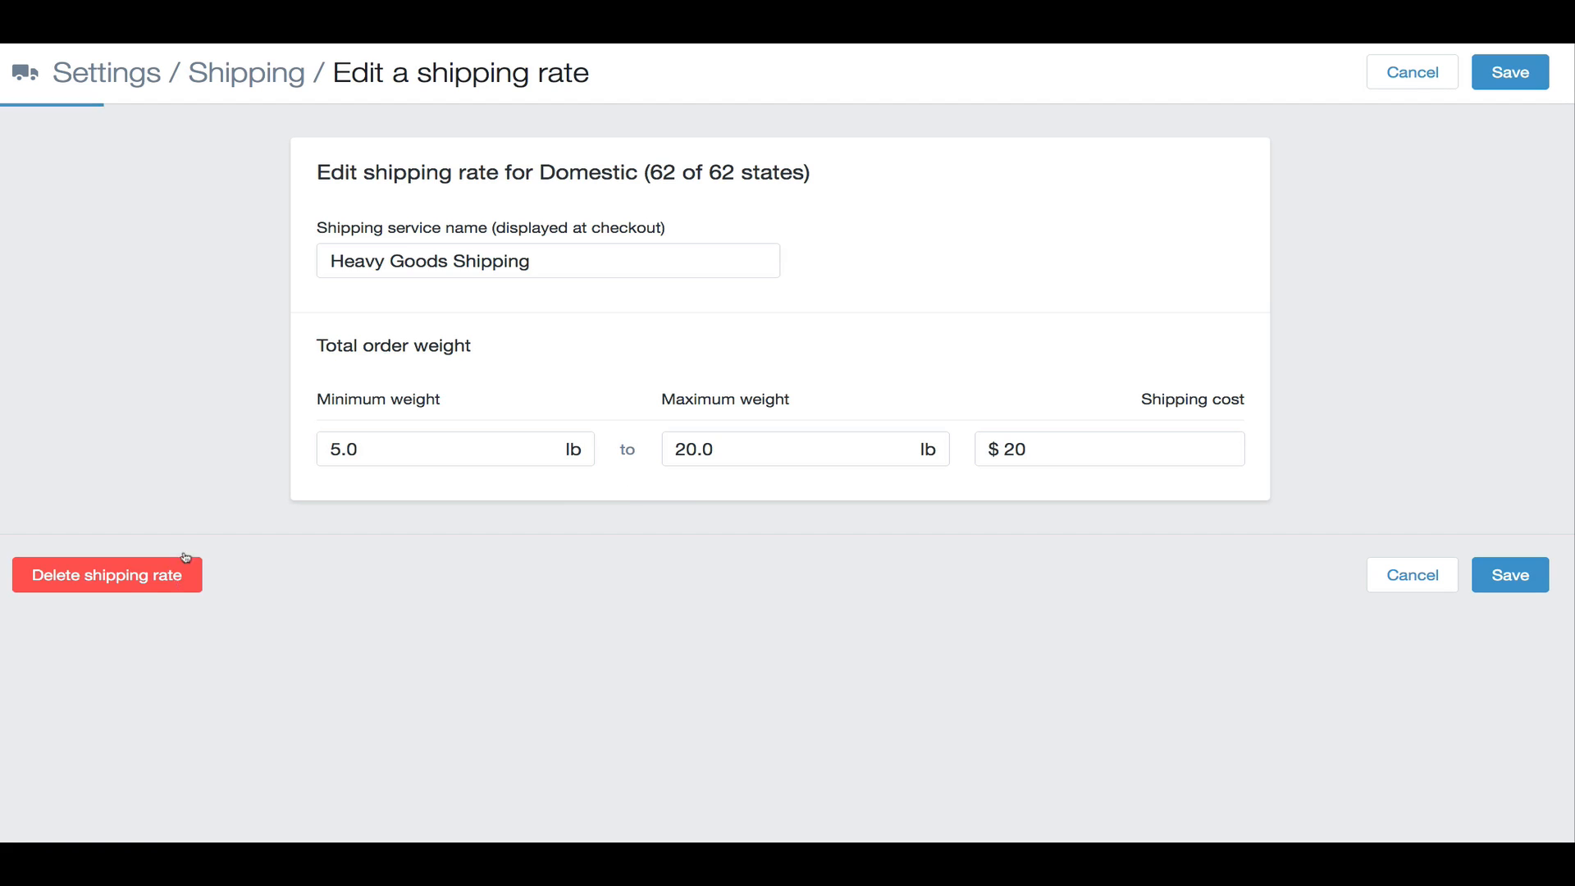
left_click(169, 574)
left_click(962, 302)
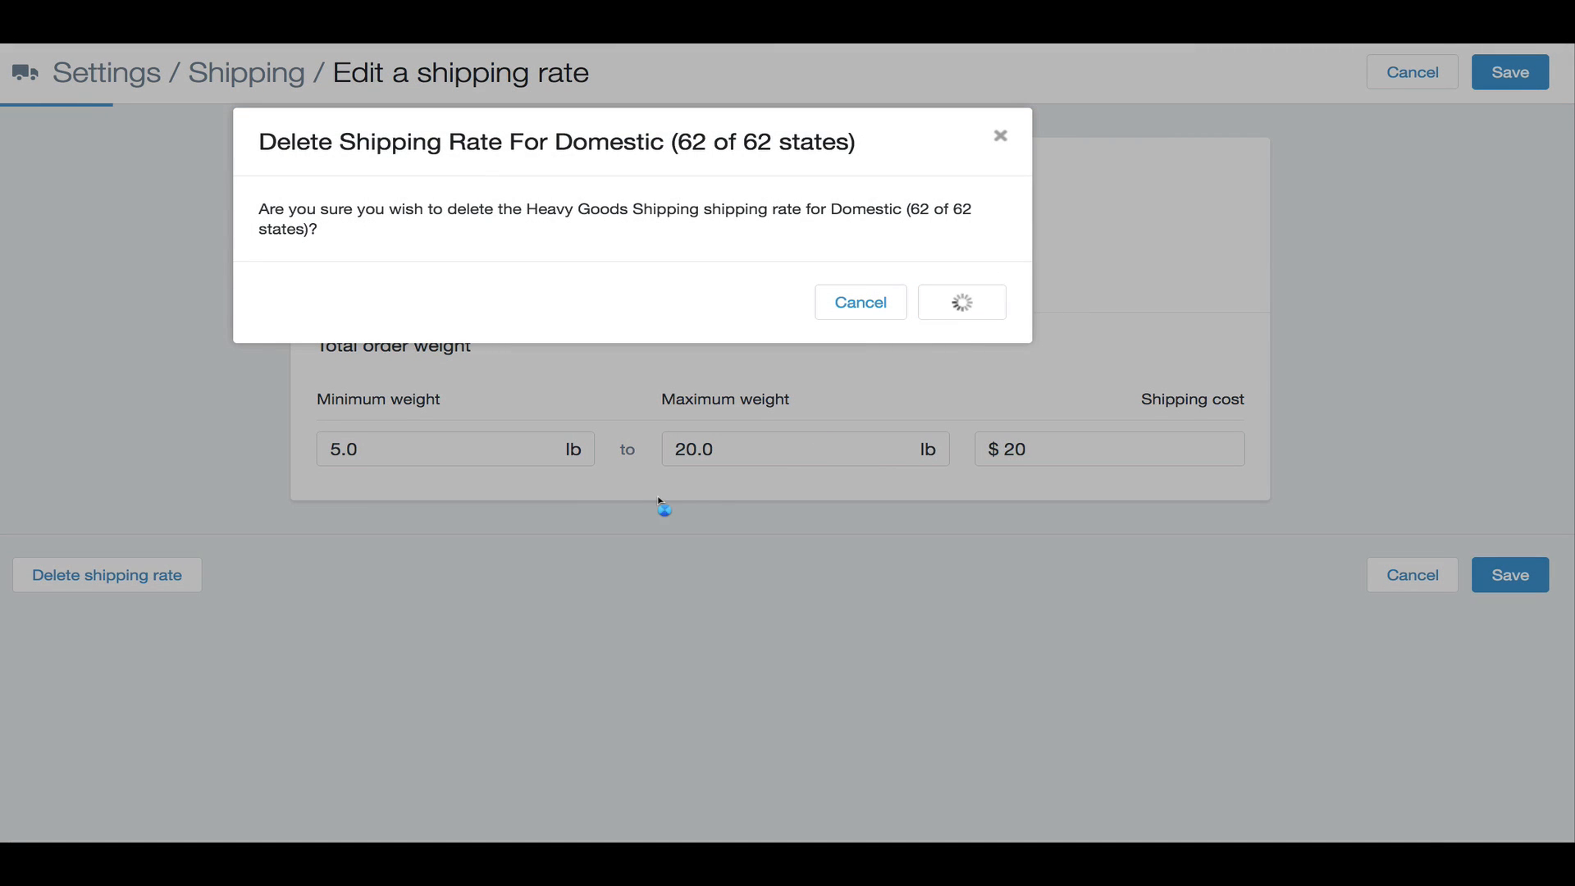
- Delete the International Shipping rate from the Rest of world zone and confirm the deletion
scroll(669, 500, "down", 2)
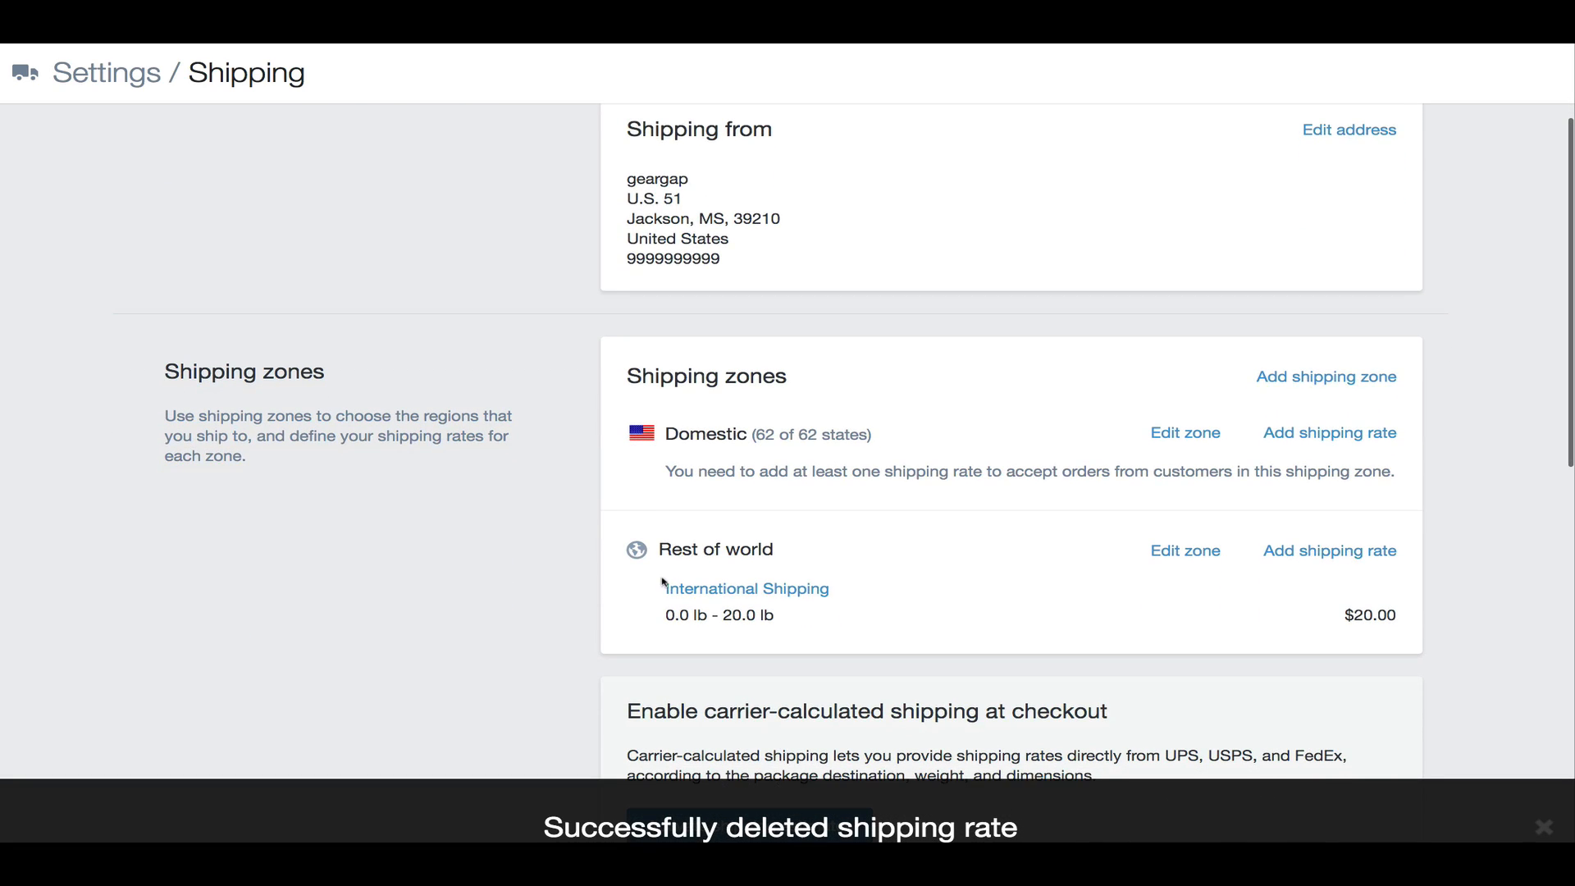
left_click(678, 588)
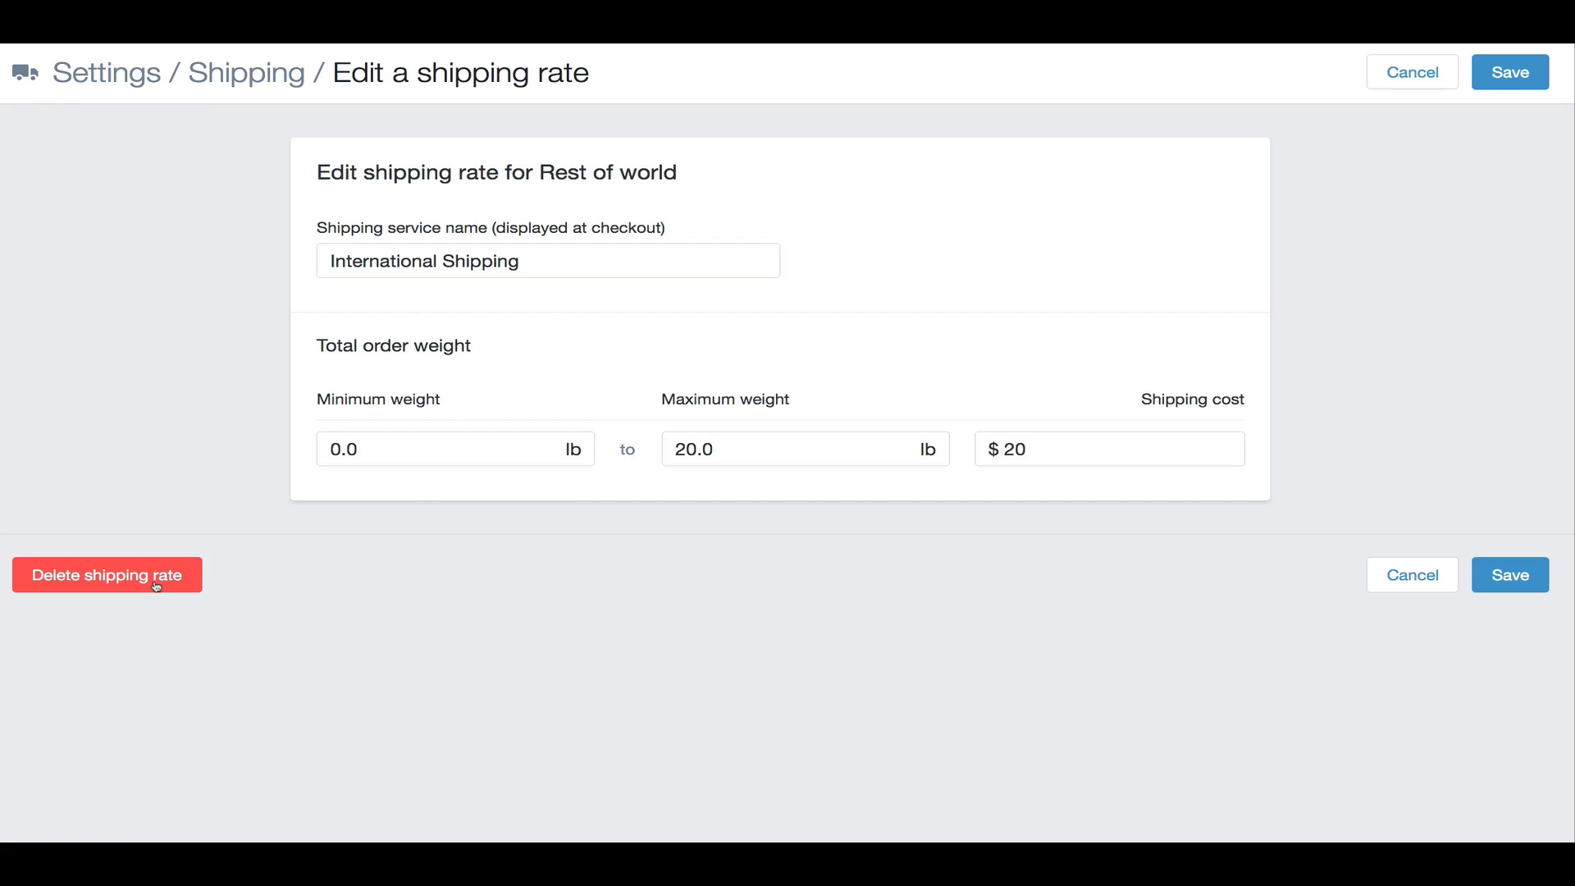
left_click(156, 582)
left_click(963, 283)
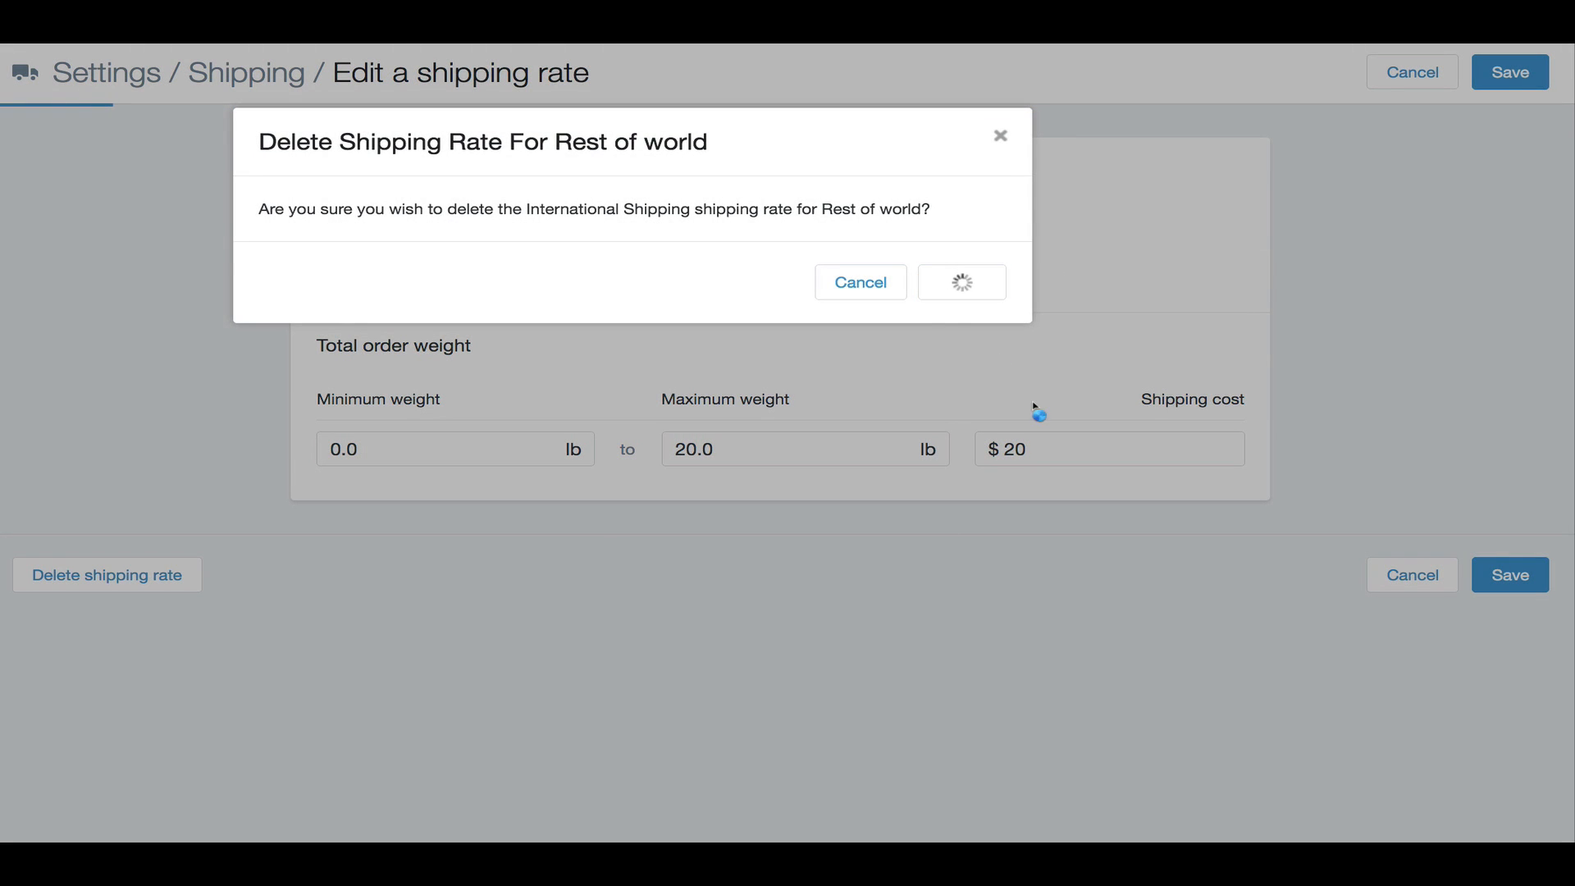
- Start a new shipping rate for the Domestic zone with the rate type Based on order price
scroll(727, 406, "down", 2)
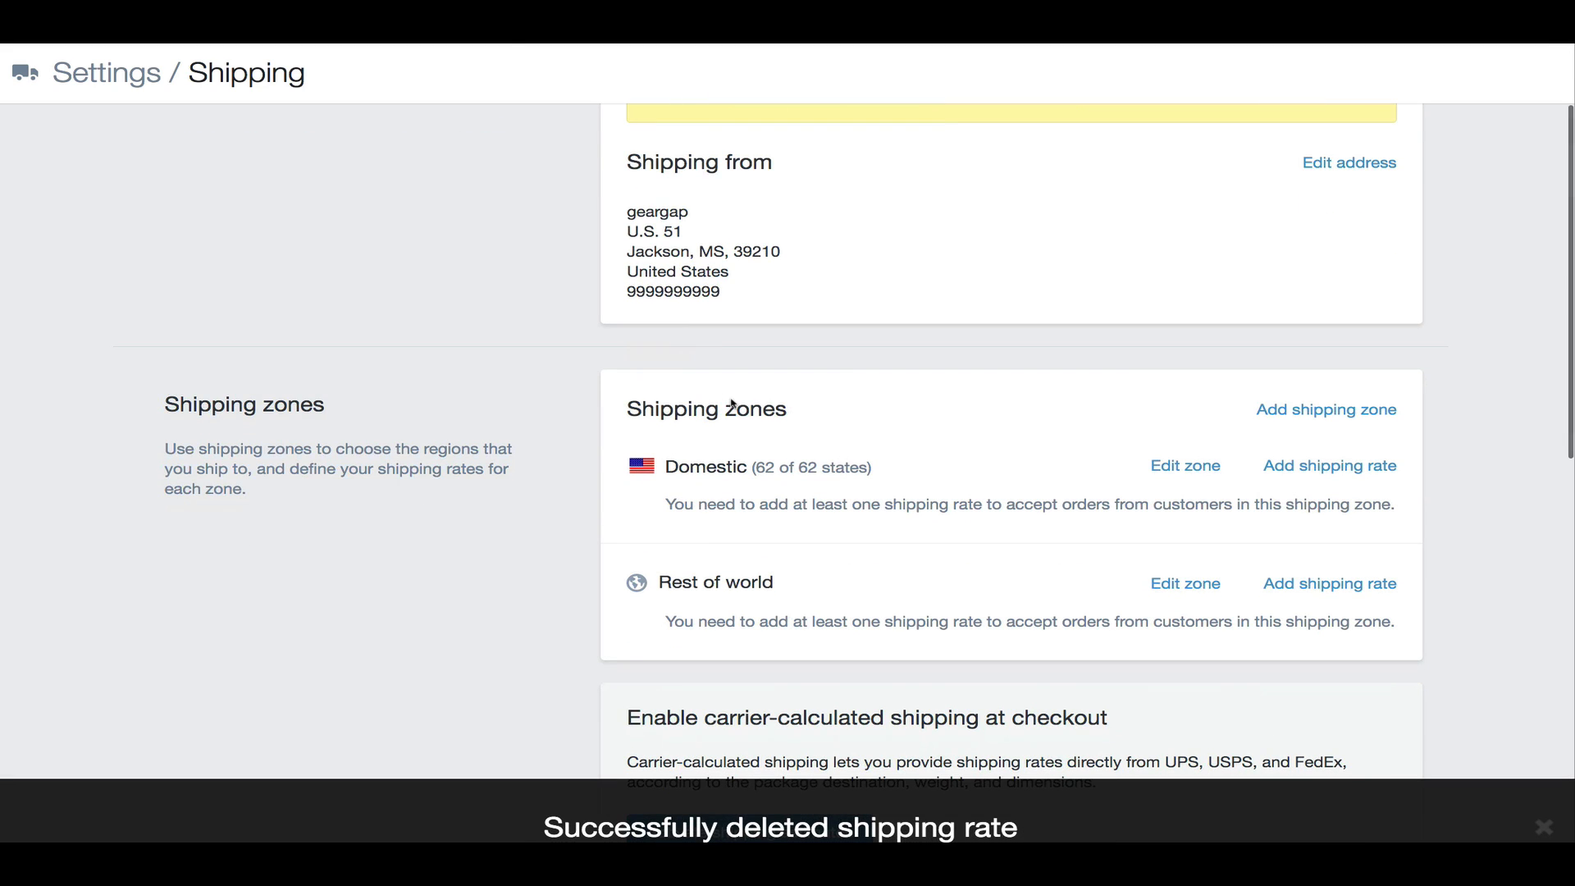
scroll(933, 344, "down", 2)
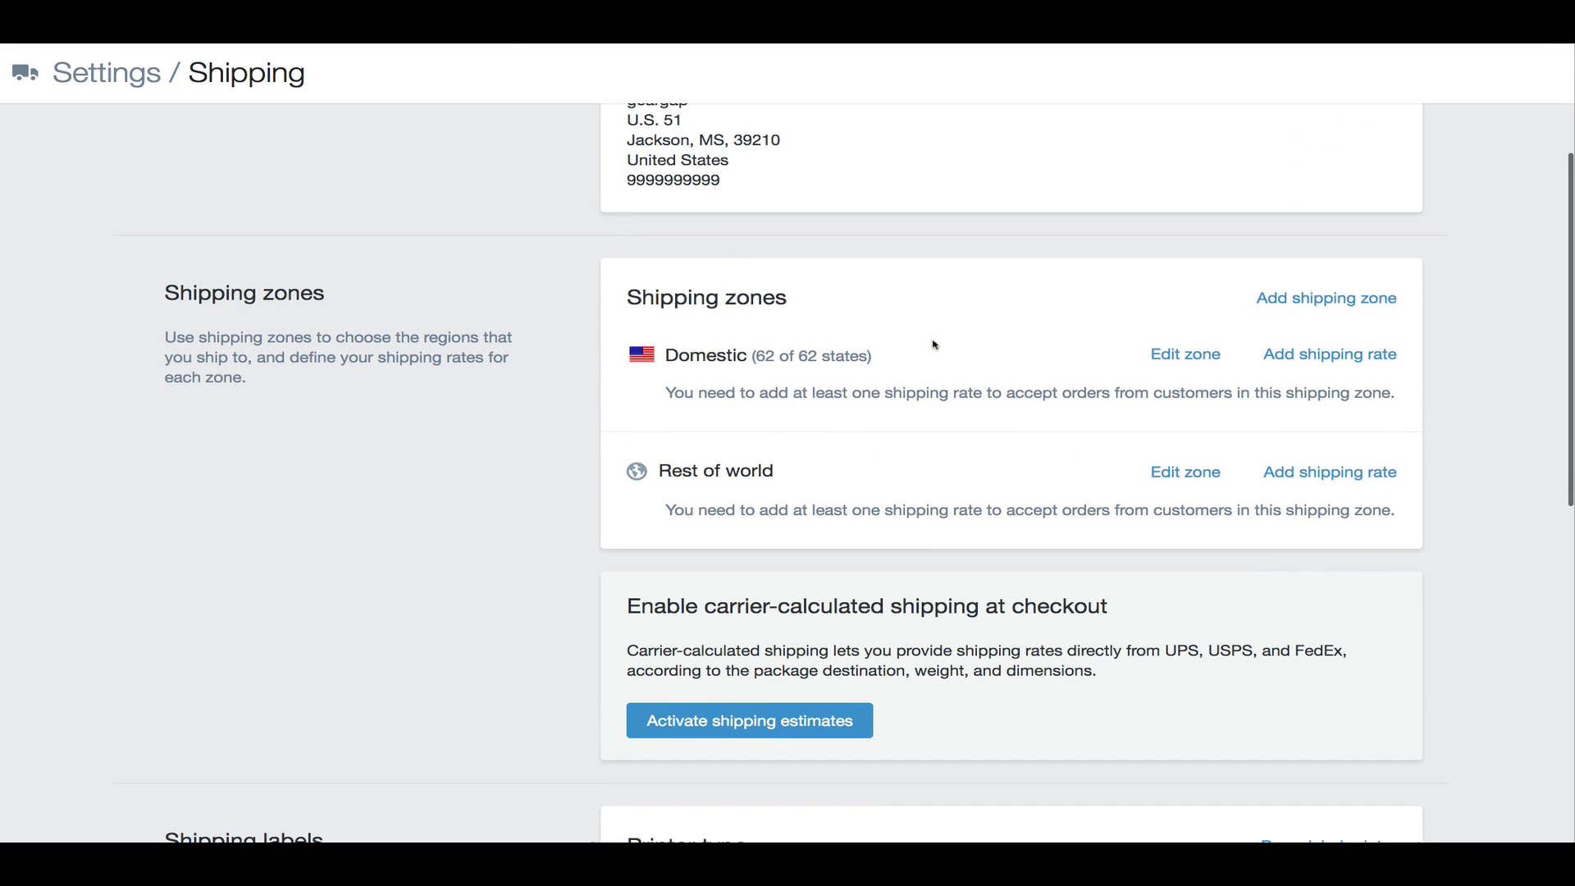
scroll(933, 344, "up", 1)
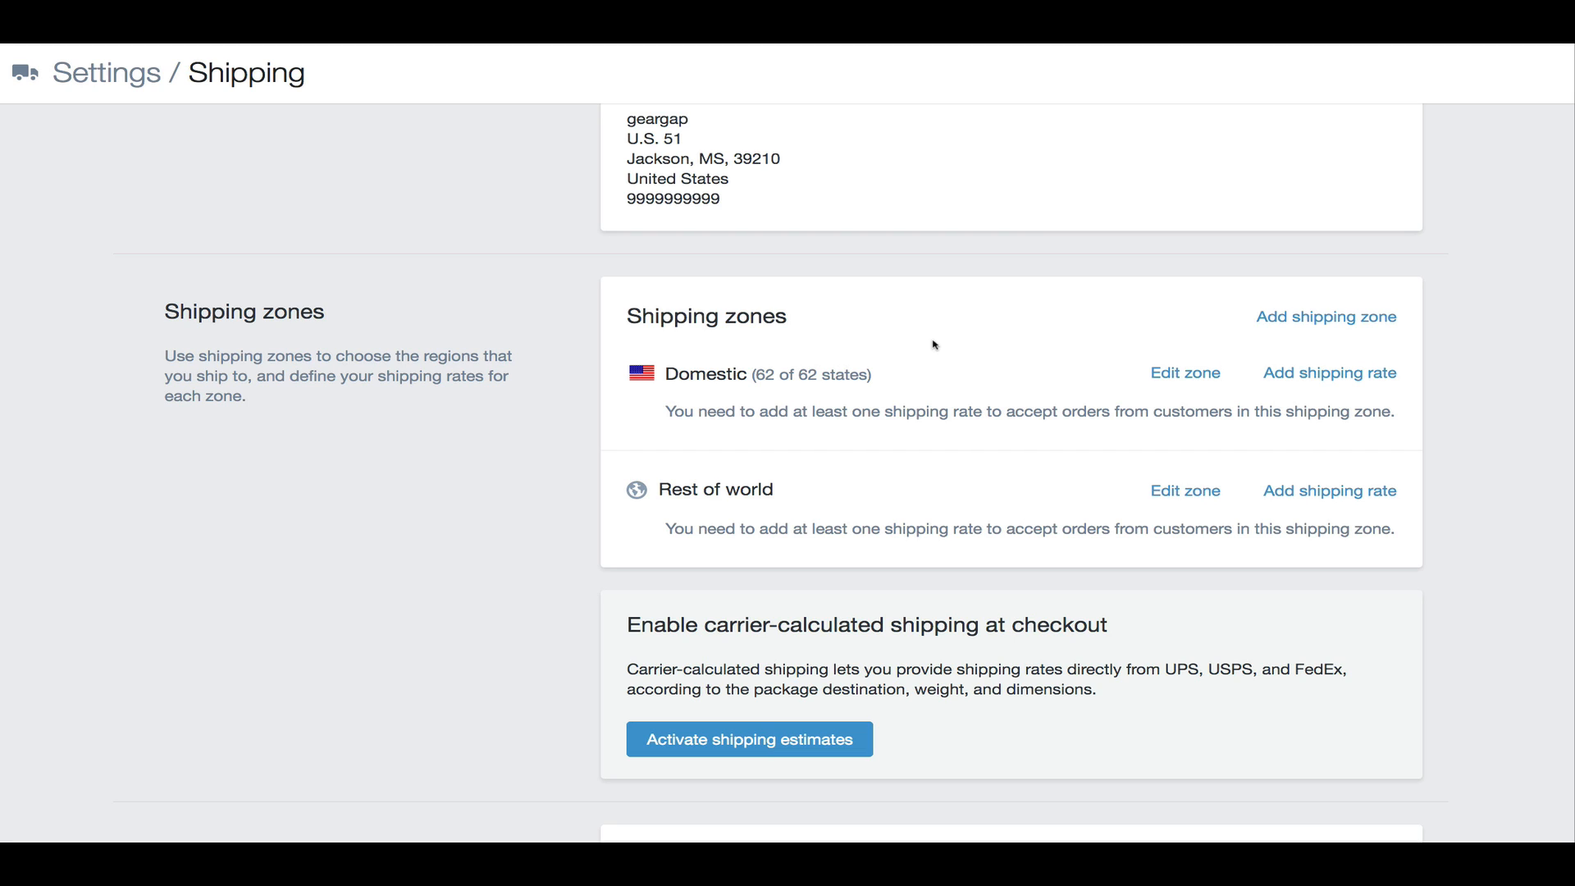
left_click(1277, 374)
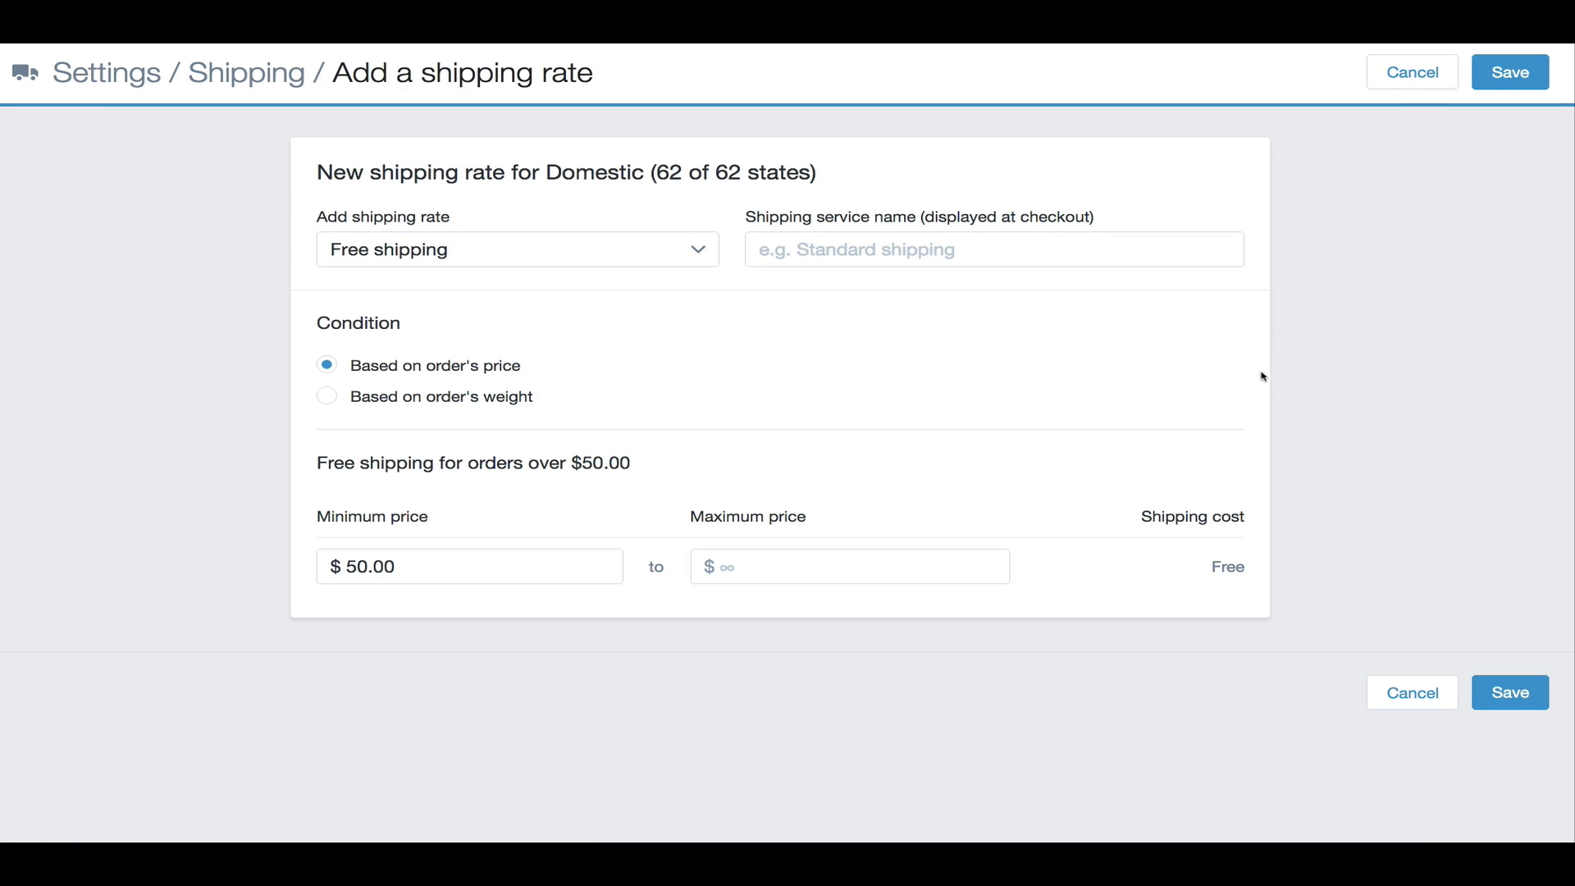
left_click(603, 248)
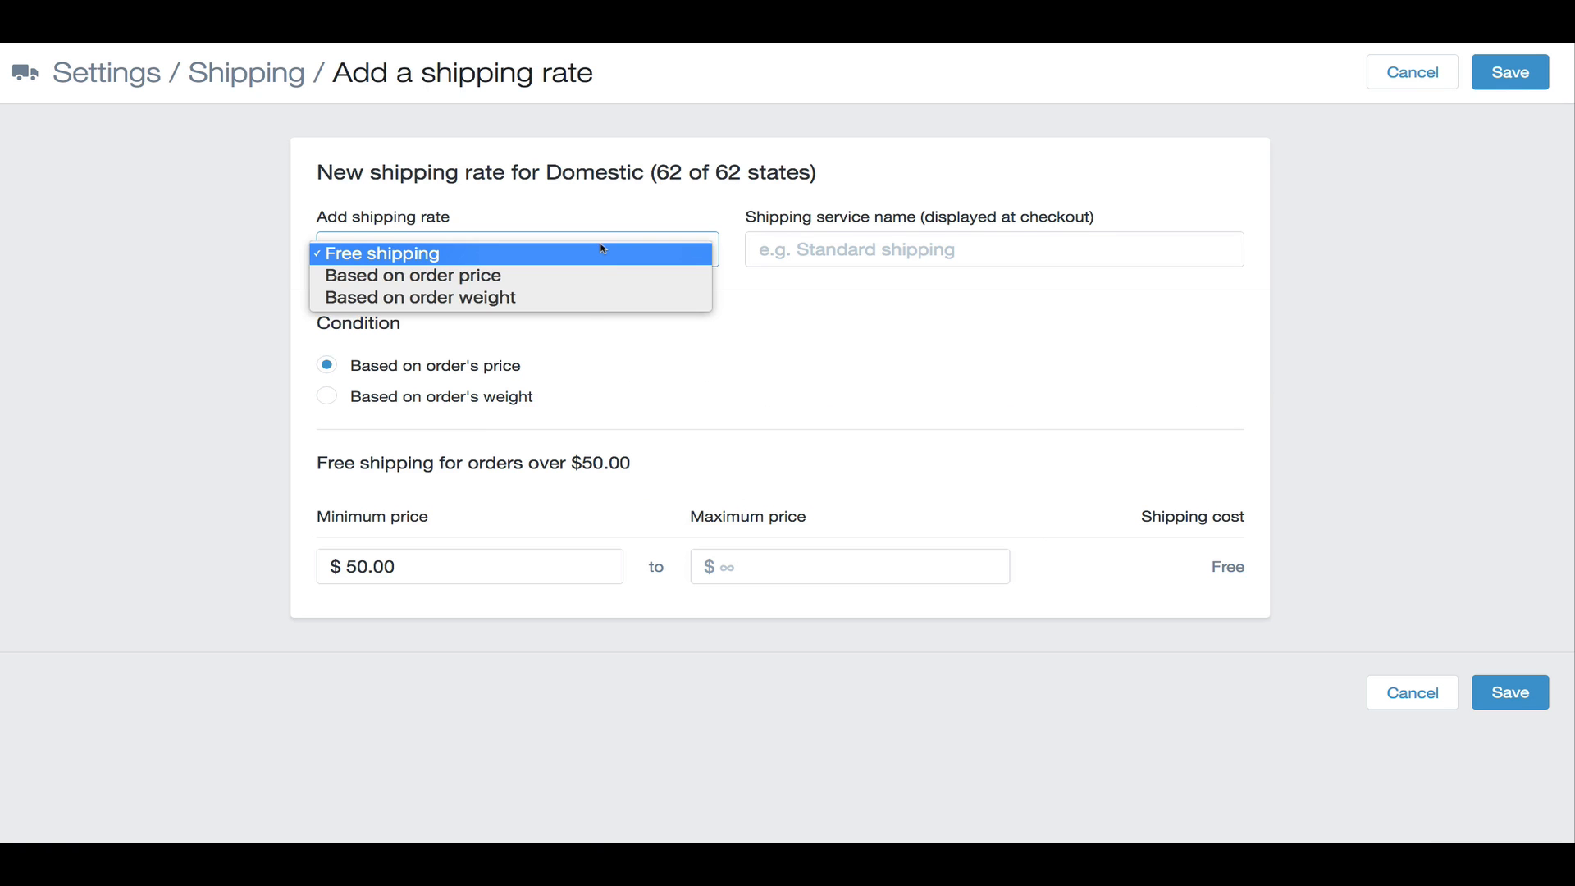
left_click(596, 286)
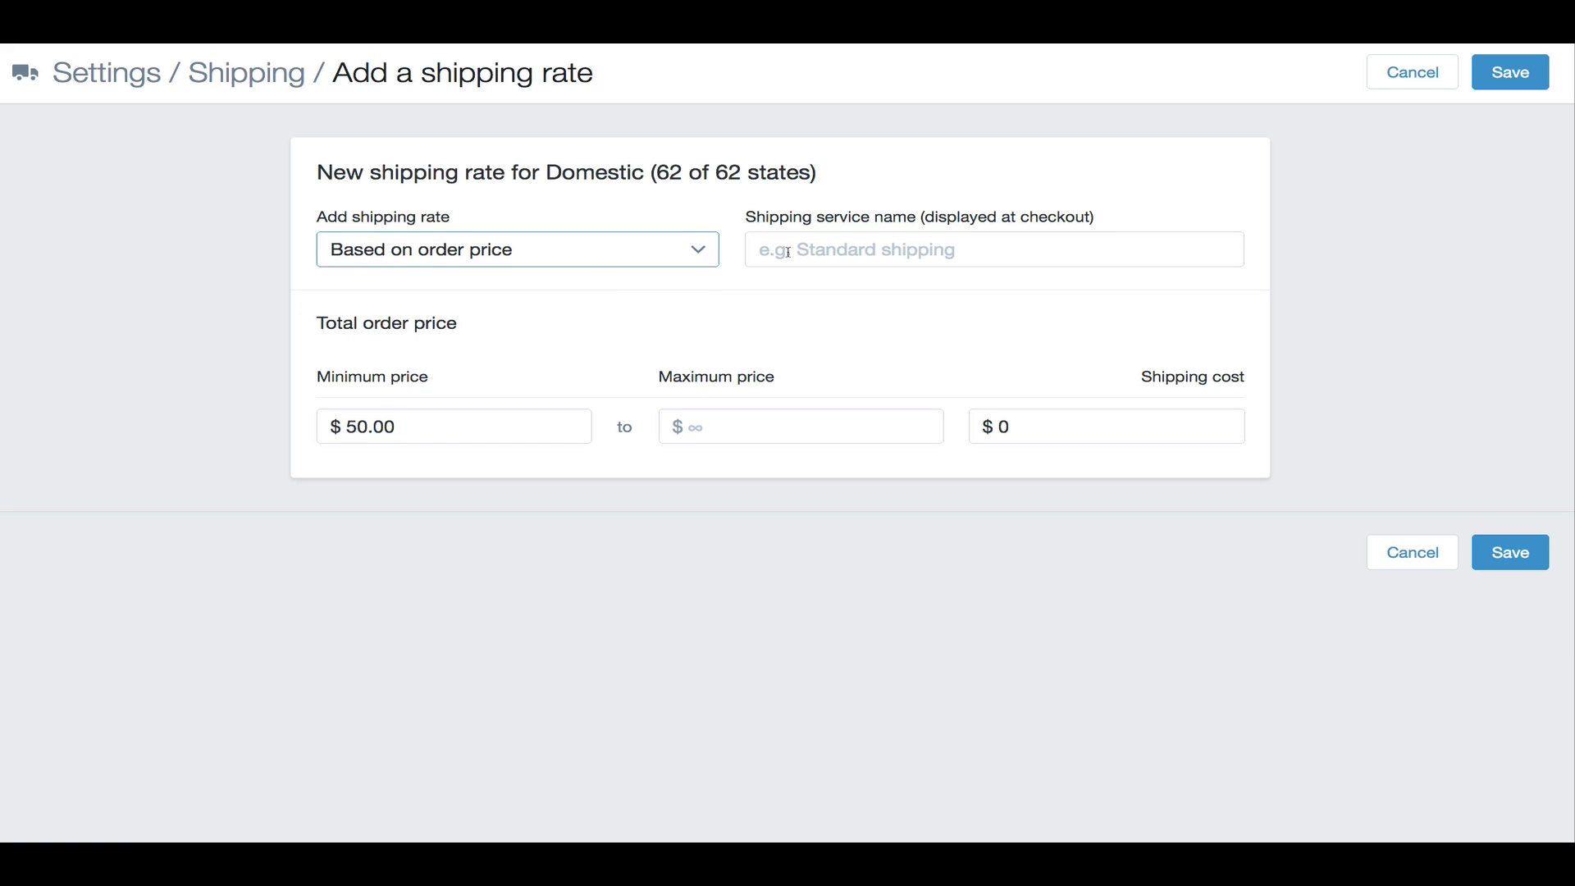
- Name the shipping service "Insured Shipping" and try "Secured Shipping" as an alternative name
left_click(787, 252)
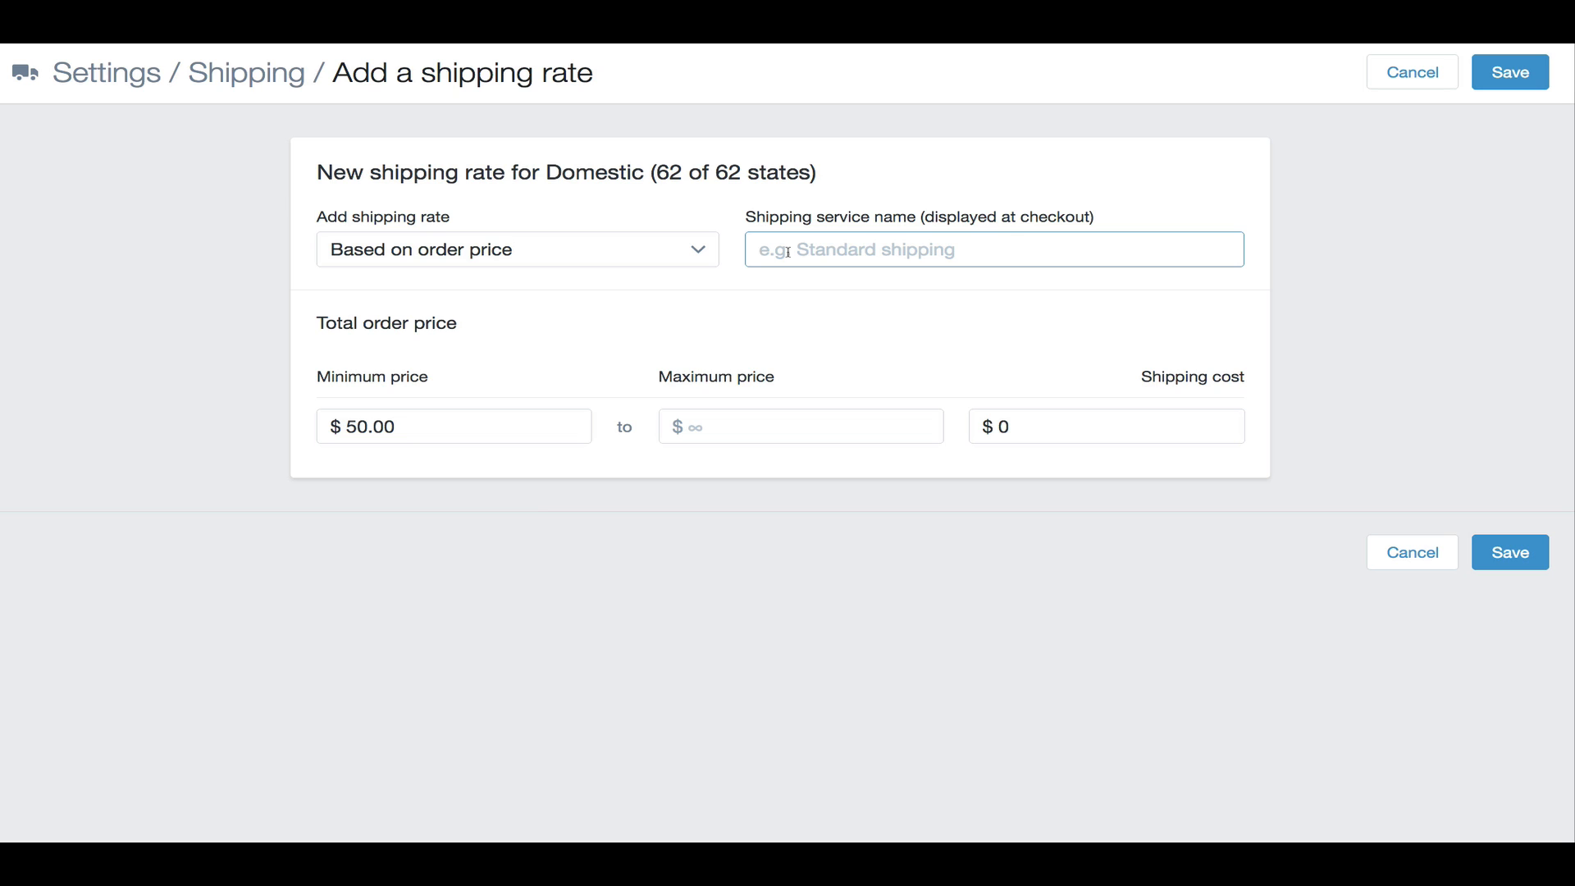
type("Shi")
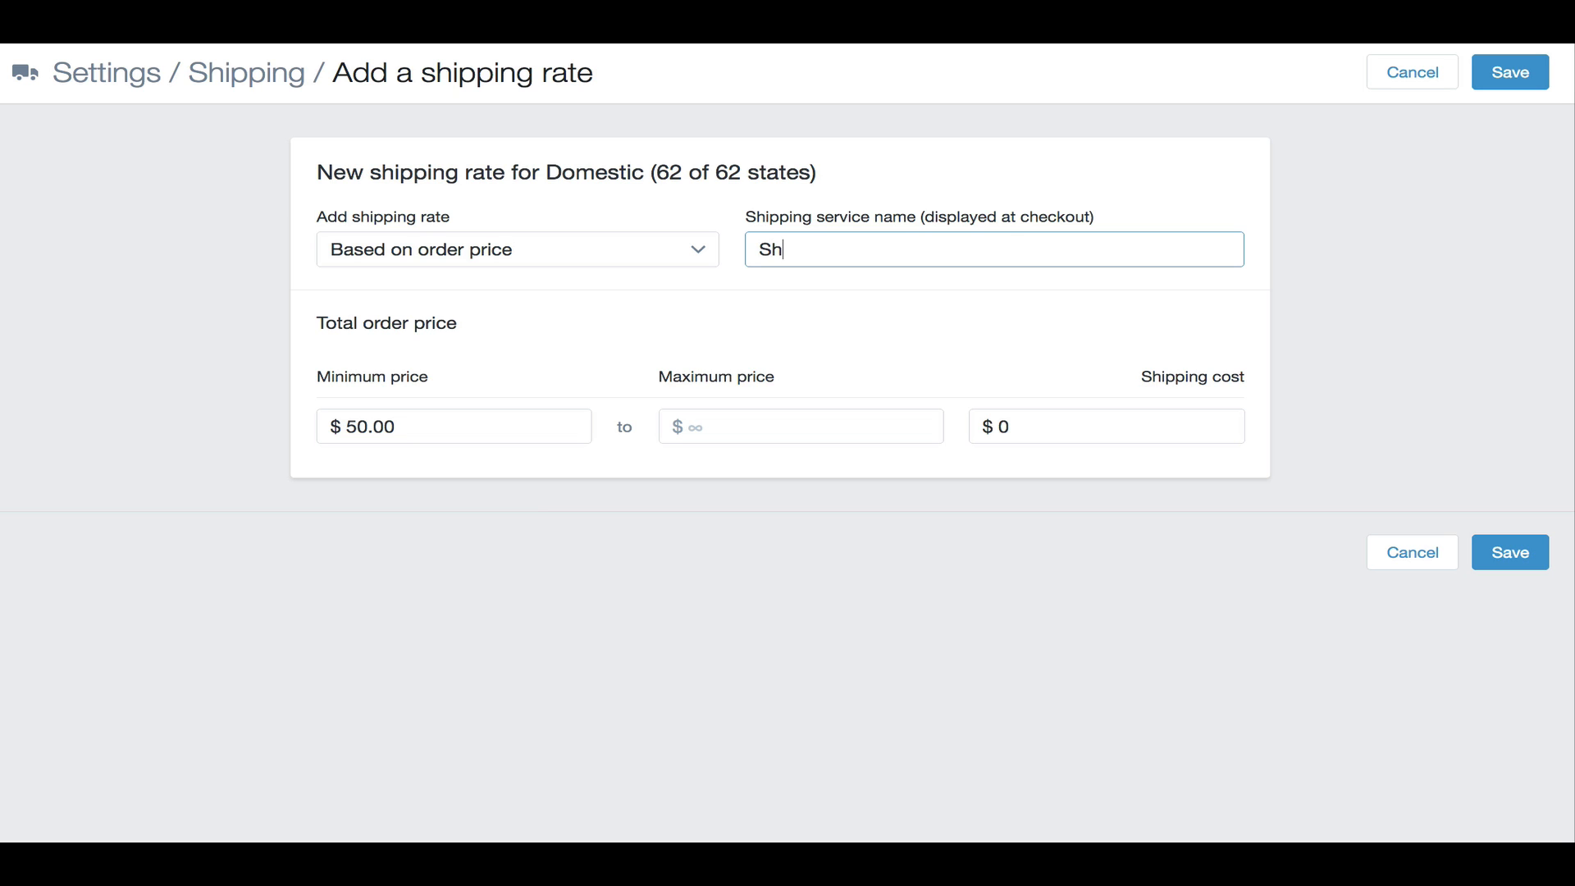
key("BackSpace")
key("BackSpace")
key("BackSpace")
type("Insured S")
key("BackSpace")
type("A")
key("BackSpace")
type("Shipping")
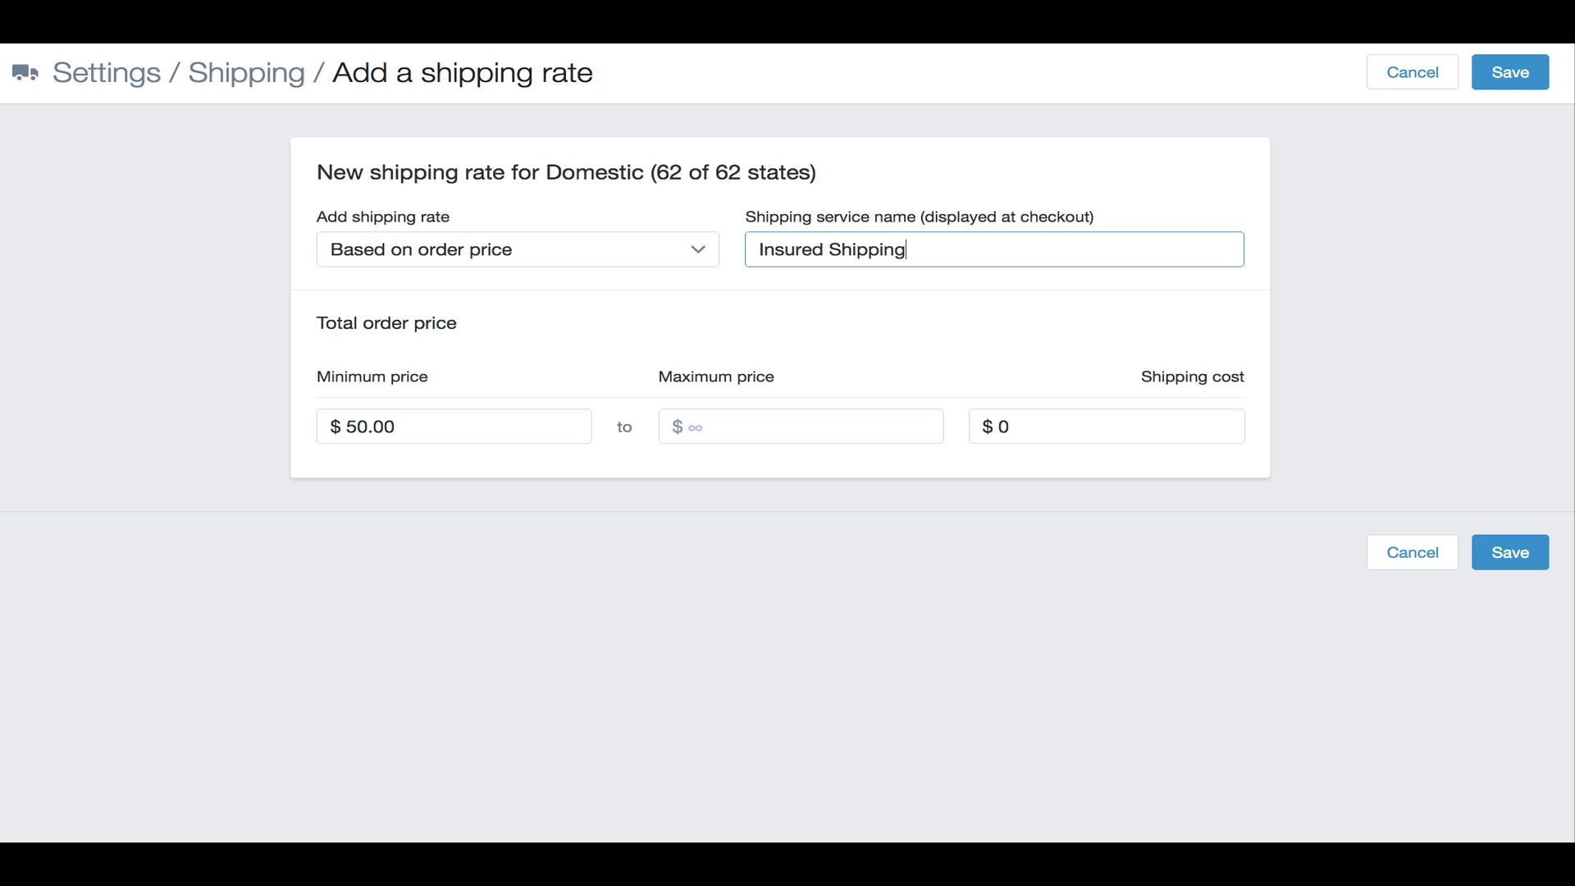
left_click_drag(828, 250, 728, 252)
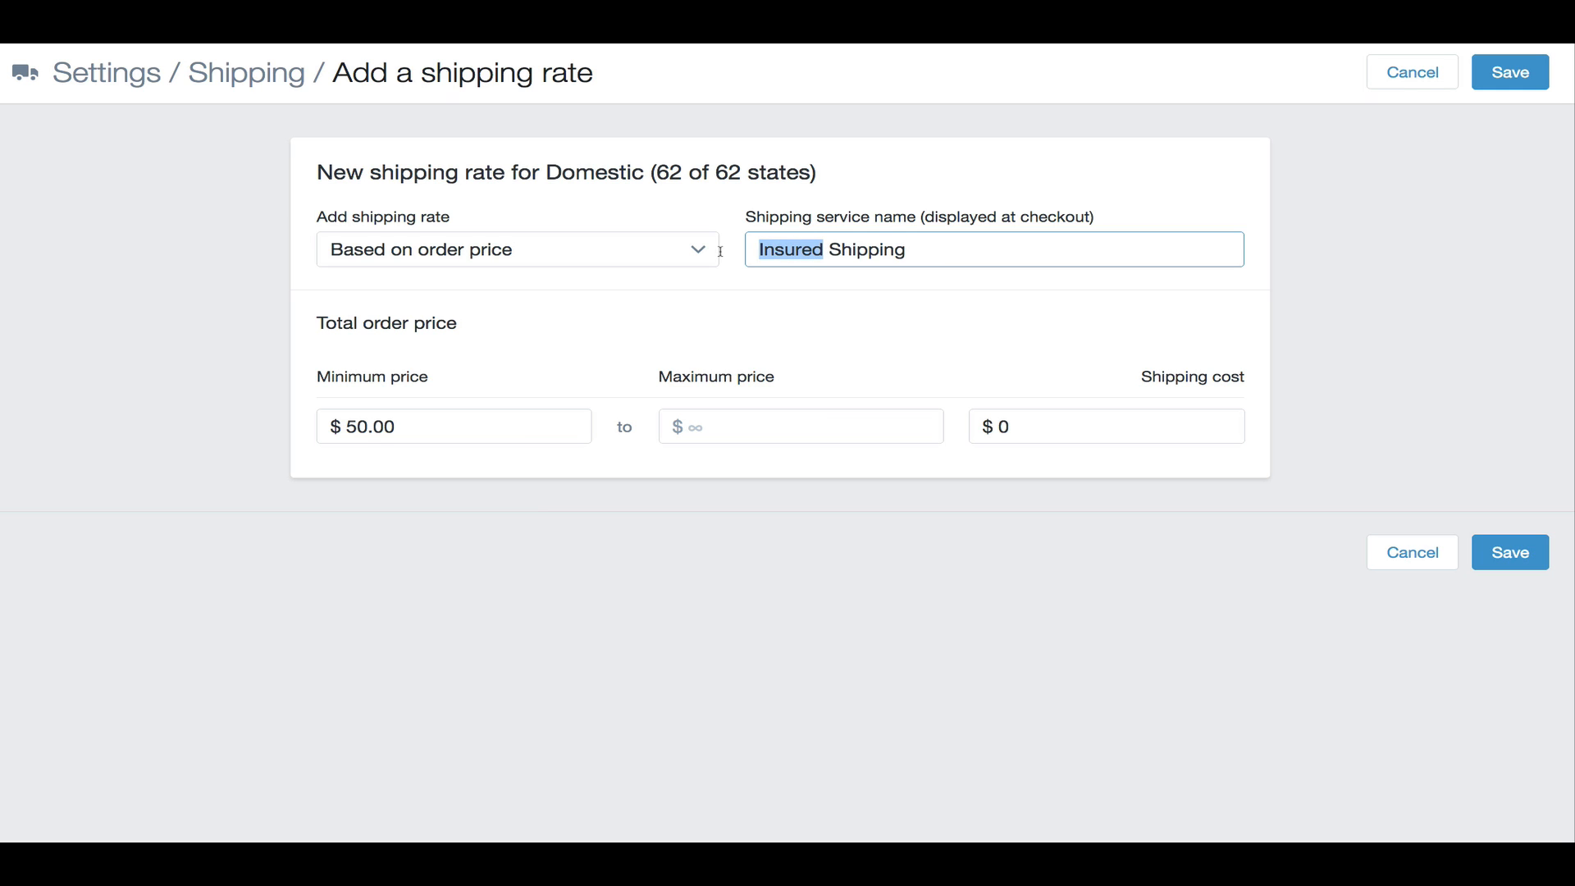
type("Secured")
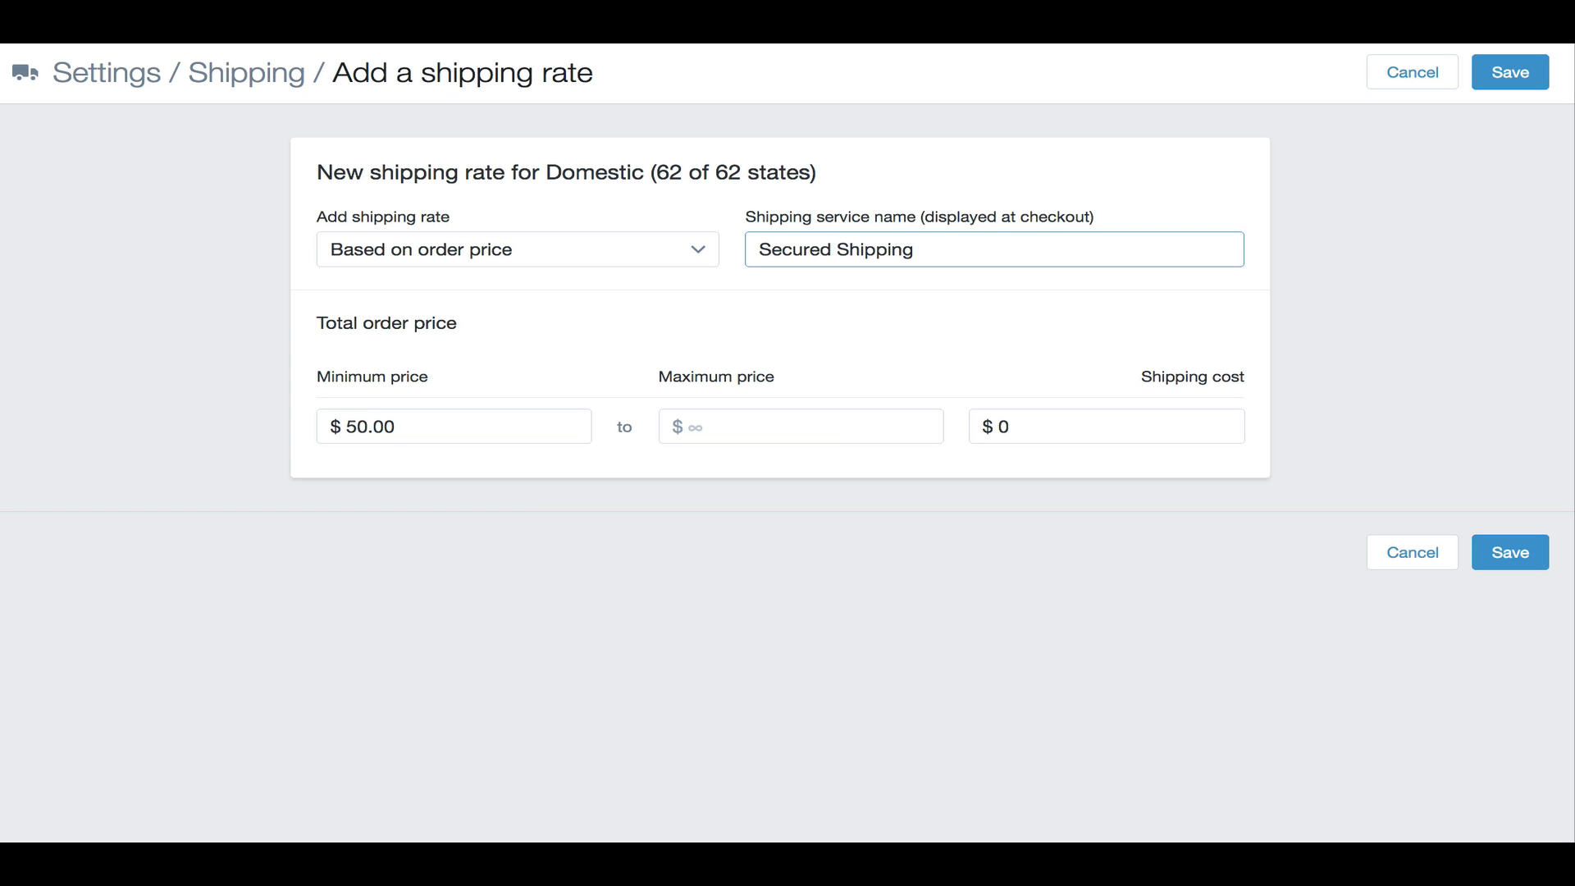
- Change the shipping service name to "Insured Shipping & Handling"
key("BackSpace")
key("BackSpace")
key("BackSpace")
key("BackSpace")
key("BackSpace")
key("BackSpace")
key("BackSpace")
type("Insured Shipping ")
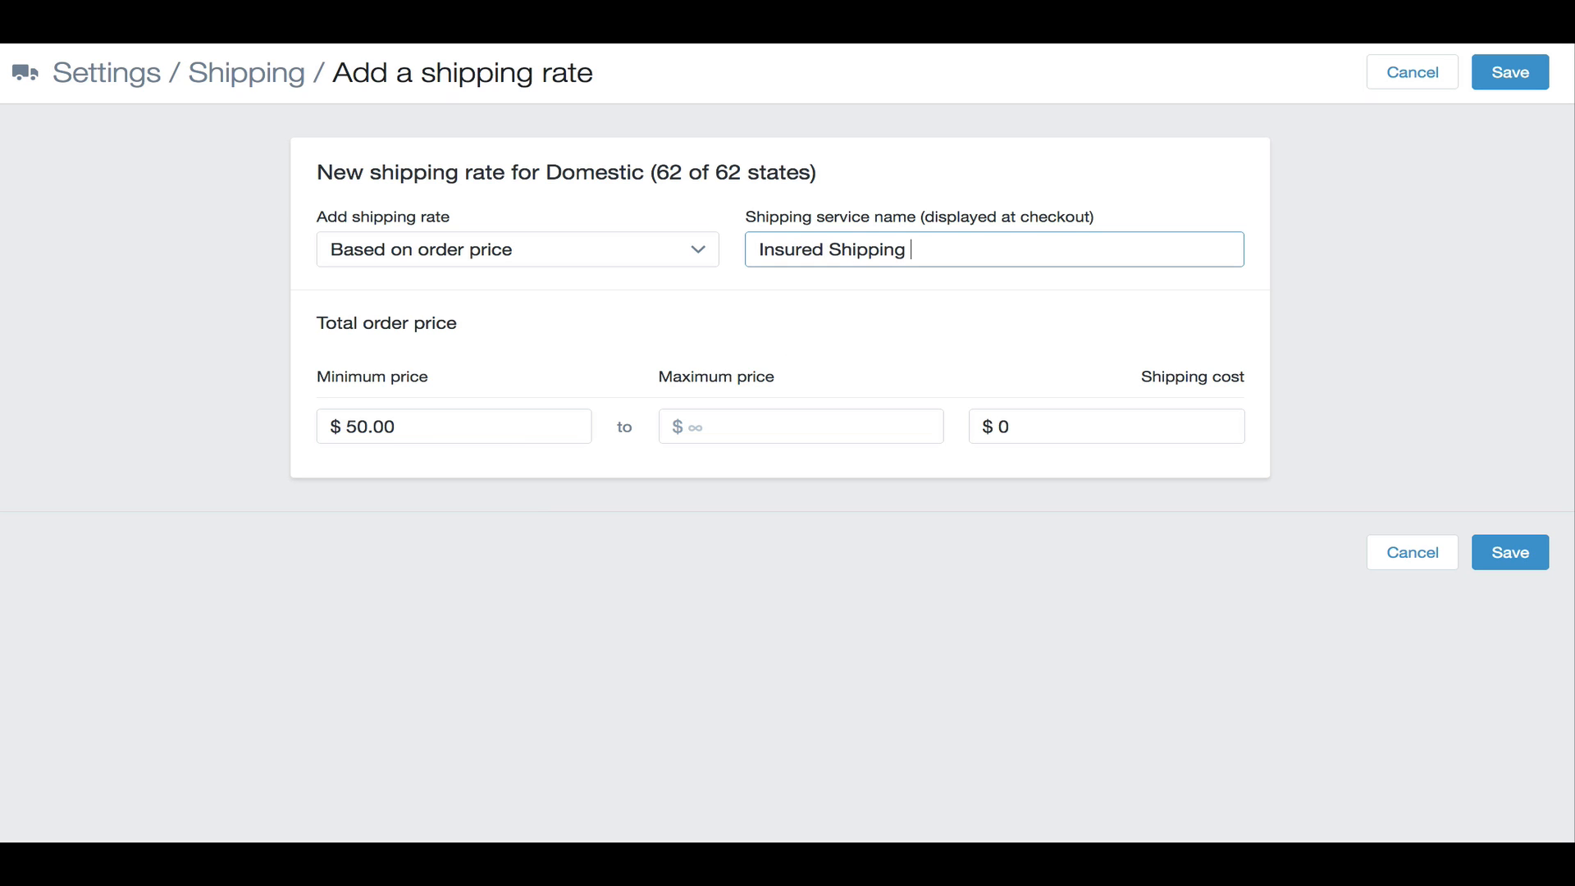
type("& Handling")
- Set the rate's total order price range to a minimum of $0.01 and a maximum of $29.99
left_click_drag(318, 323, 459, 322)
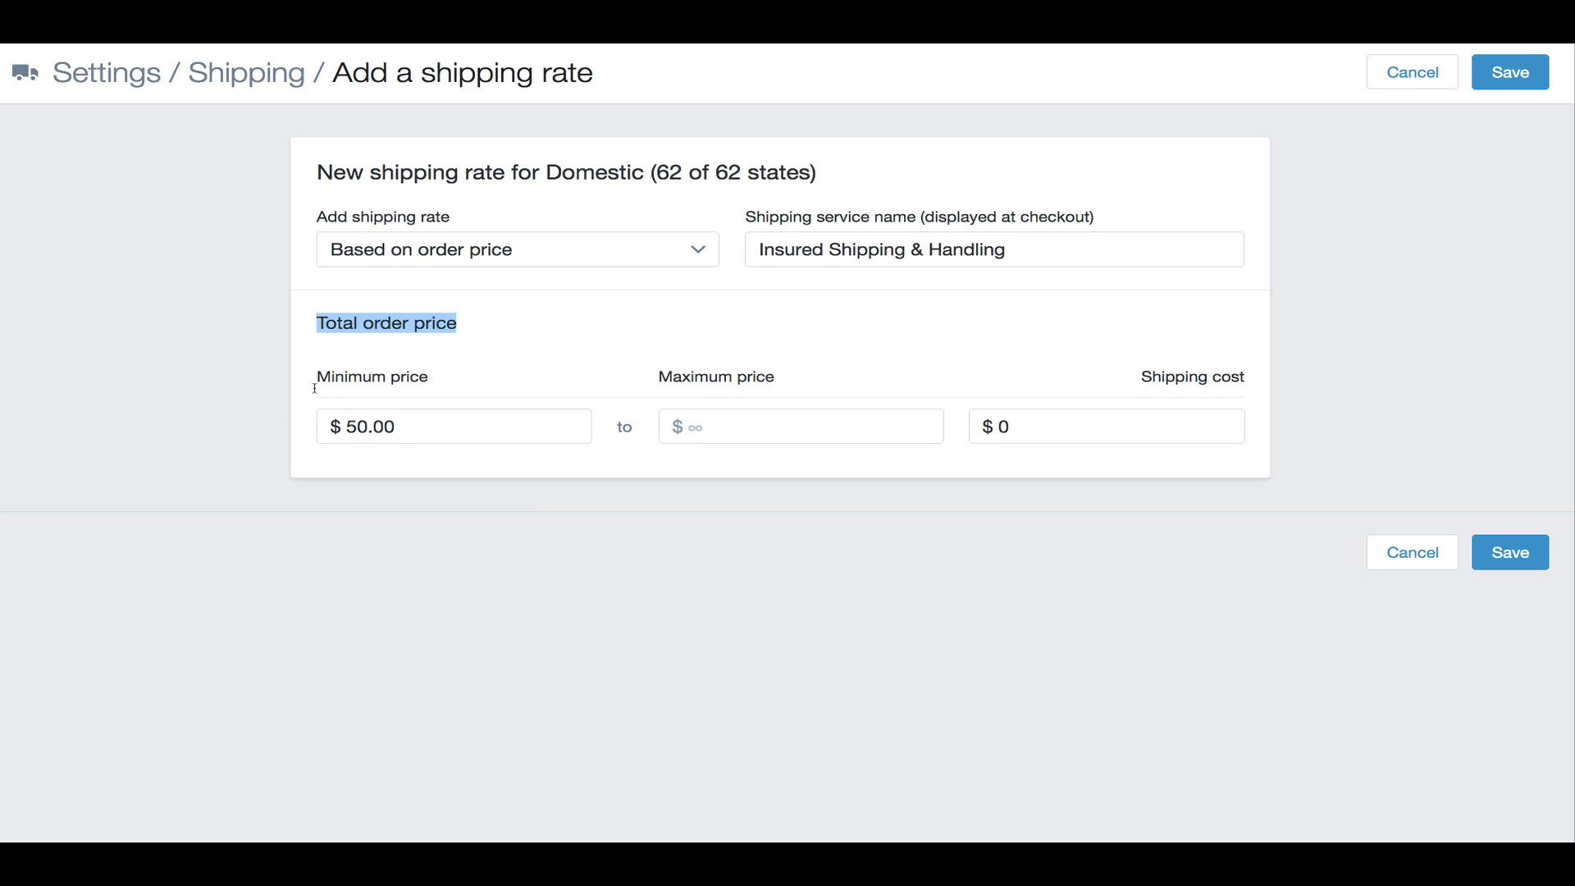
left_click(346, 427)
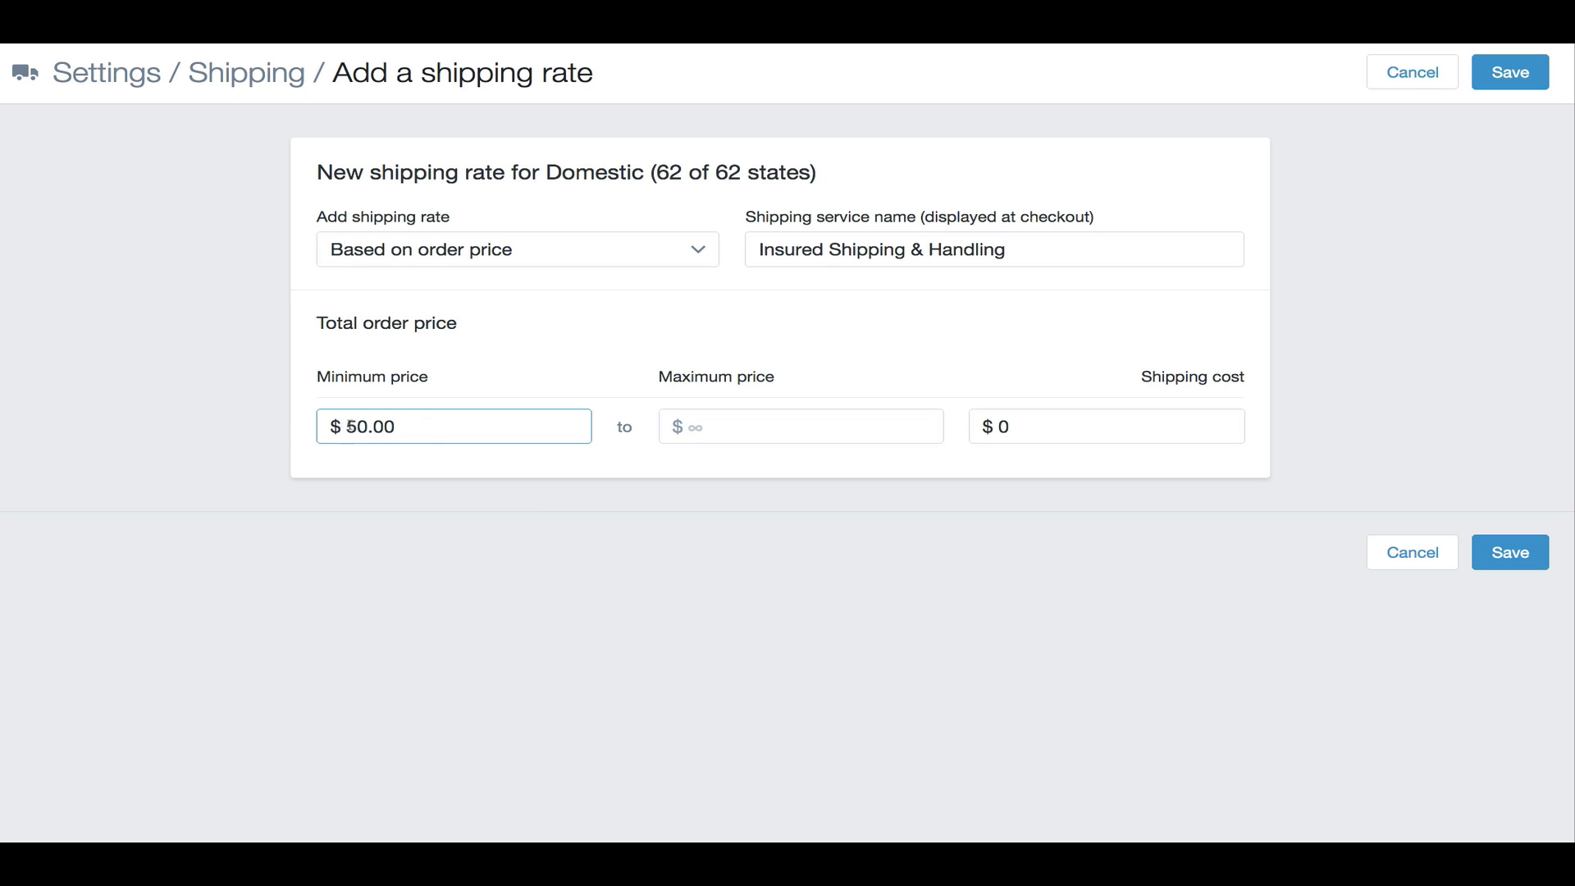
key("Delete")
key("Delete")
type("1")
left_click(838, 436)
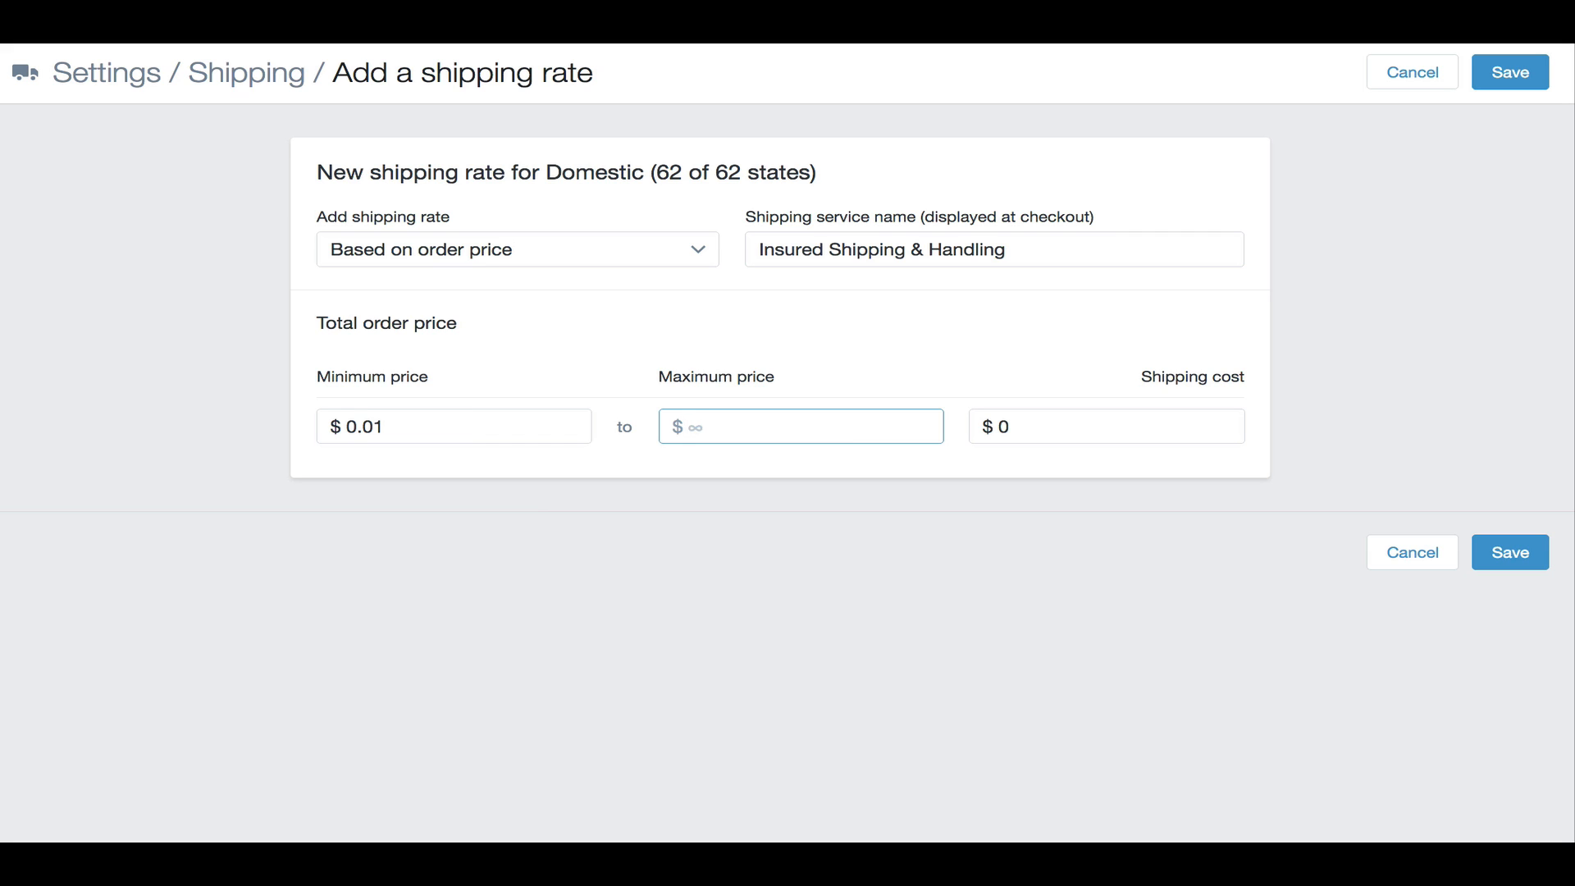
type("29.99")
- Set the shipping cost to $4.95 and save the new Domestic shipping rate
left_click(1041, 430)
type("4.")
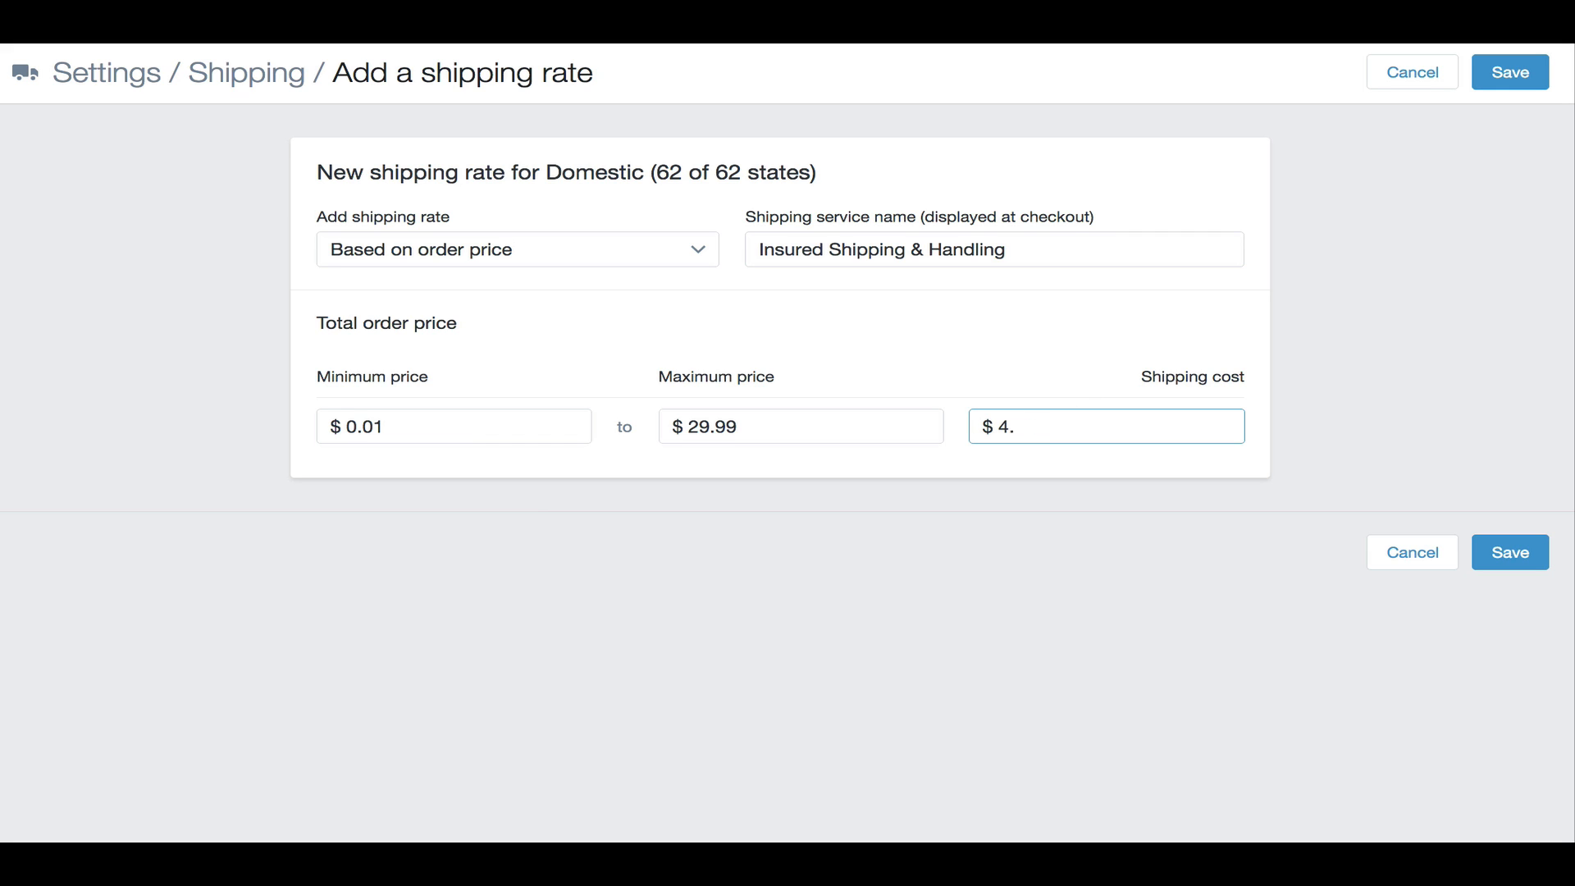
type("95")
left_click(1511, 563)
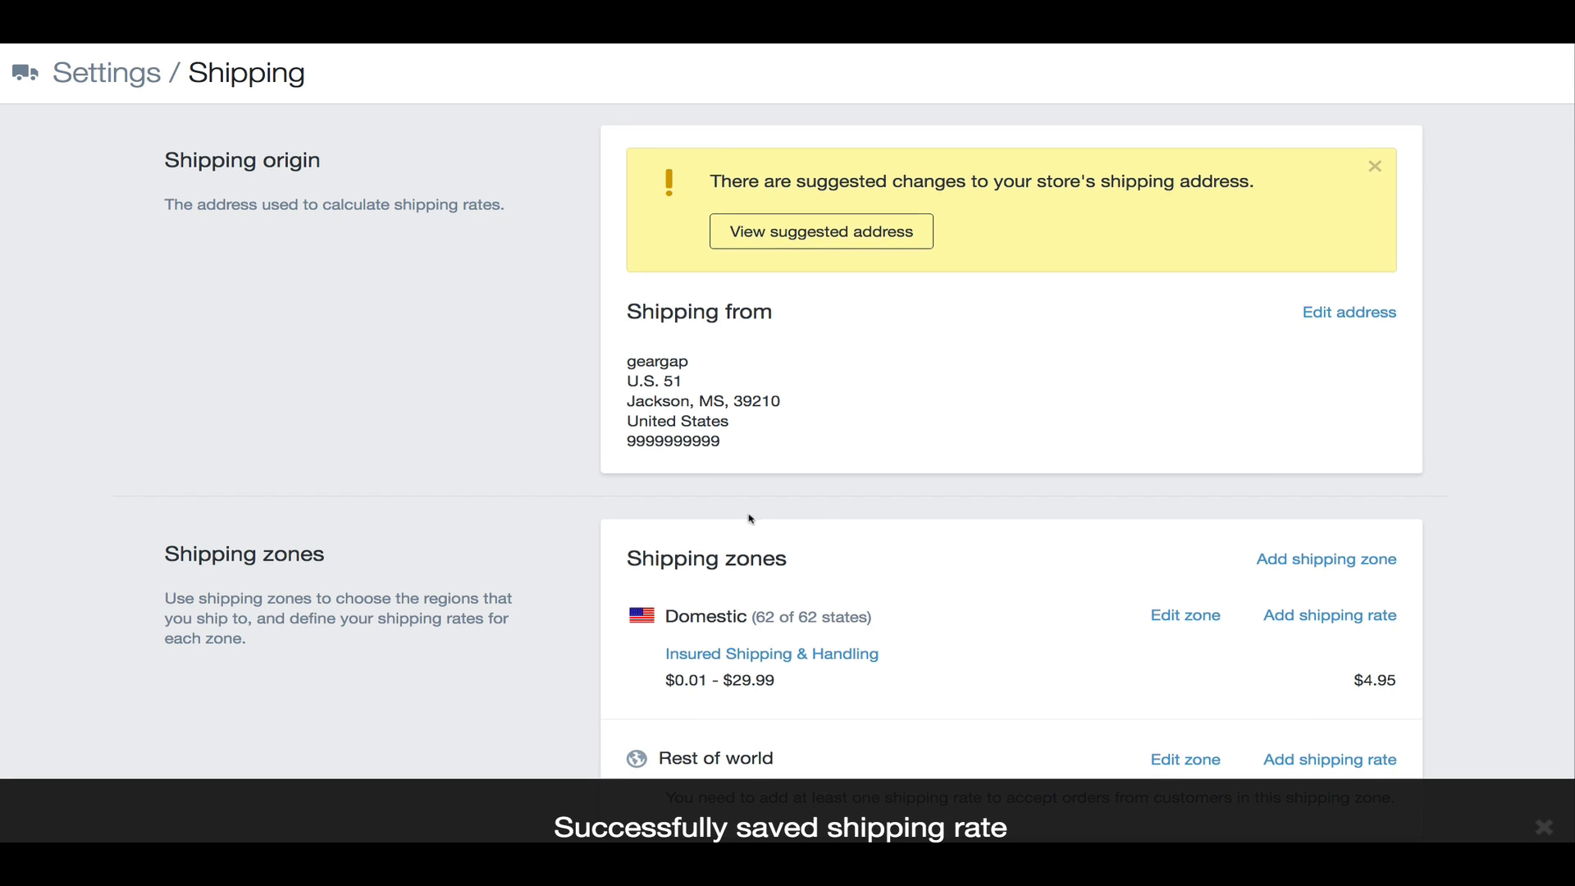
scroll(752, 519, "down", 3)
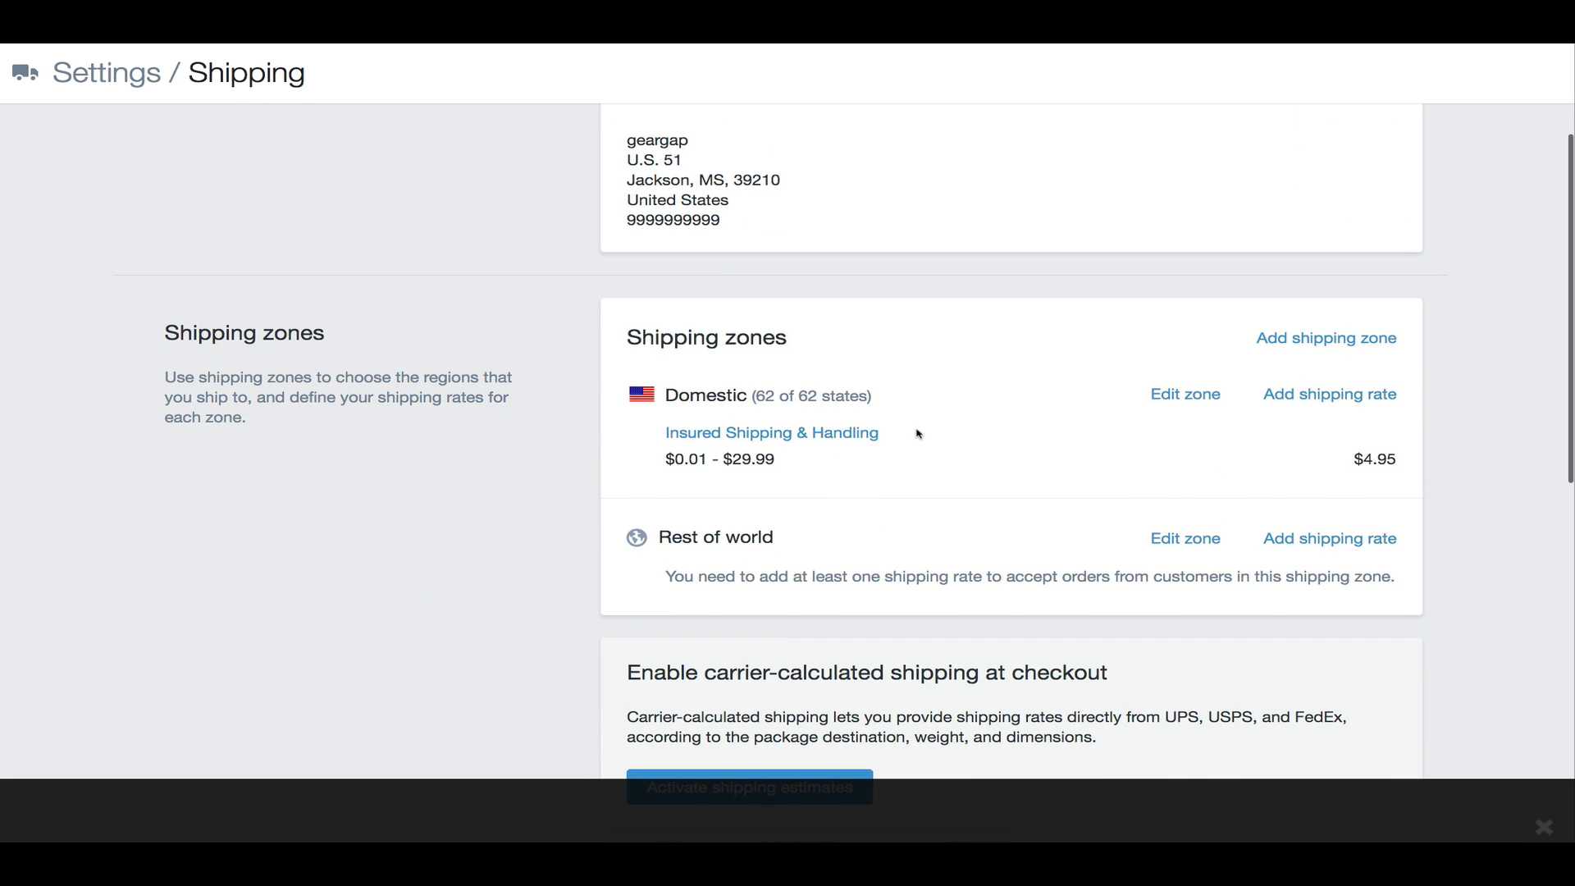
- Add a Domestic shipping rate based on order price and name the service "Insured Shipping & Handling"
left_click(1301, 395)
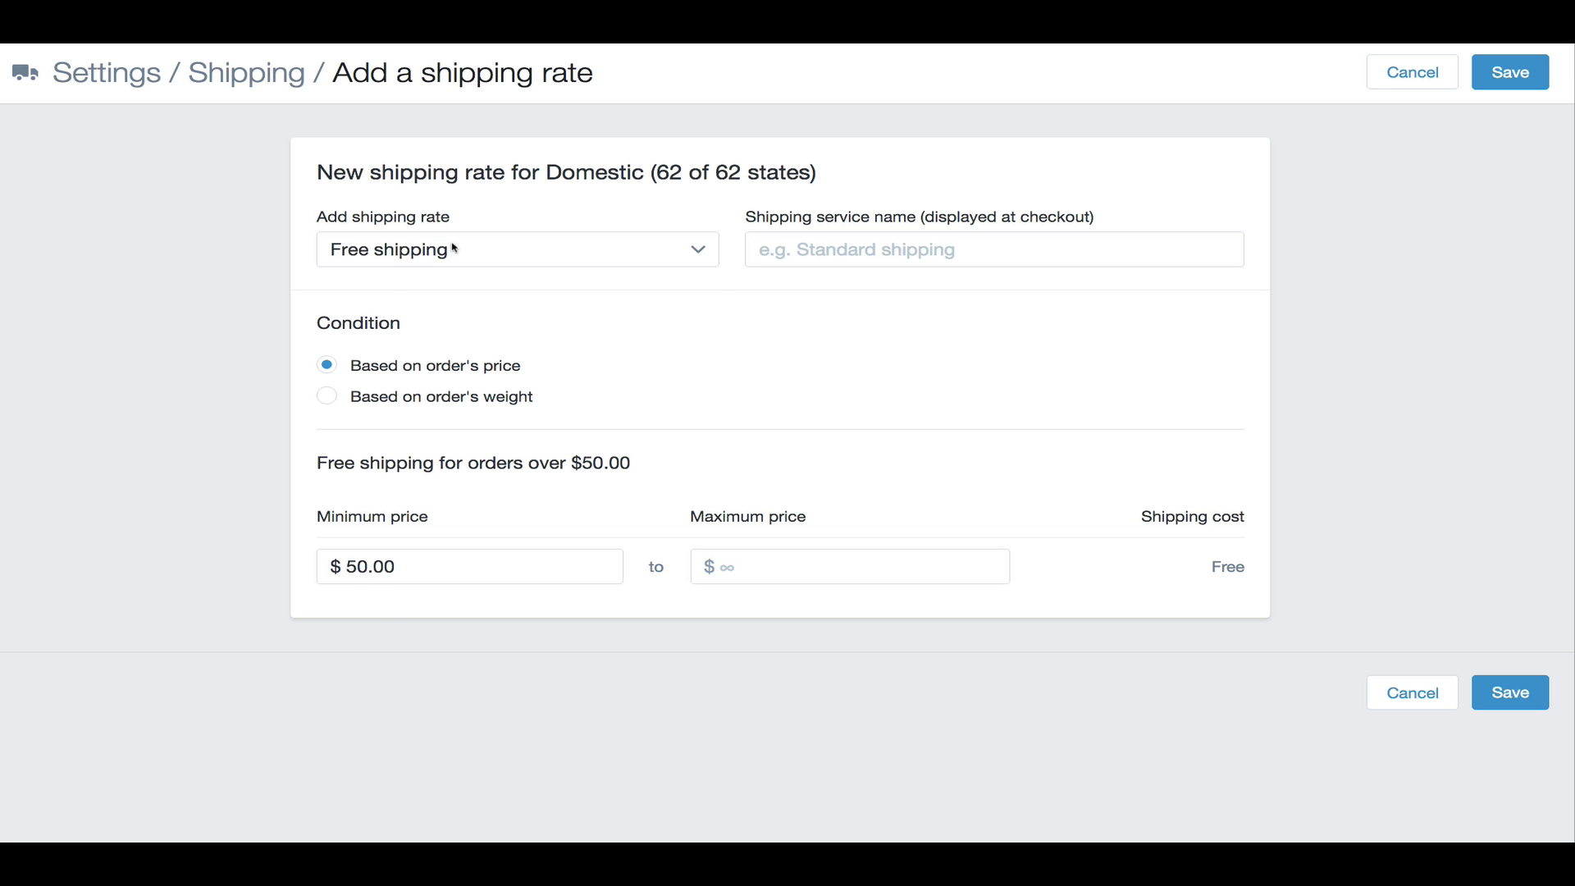
left_click(452, 248)
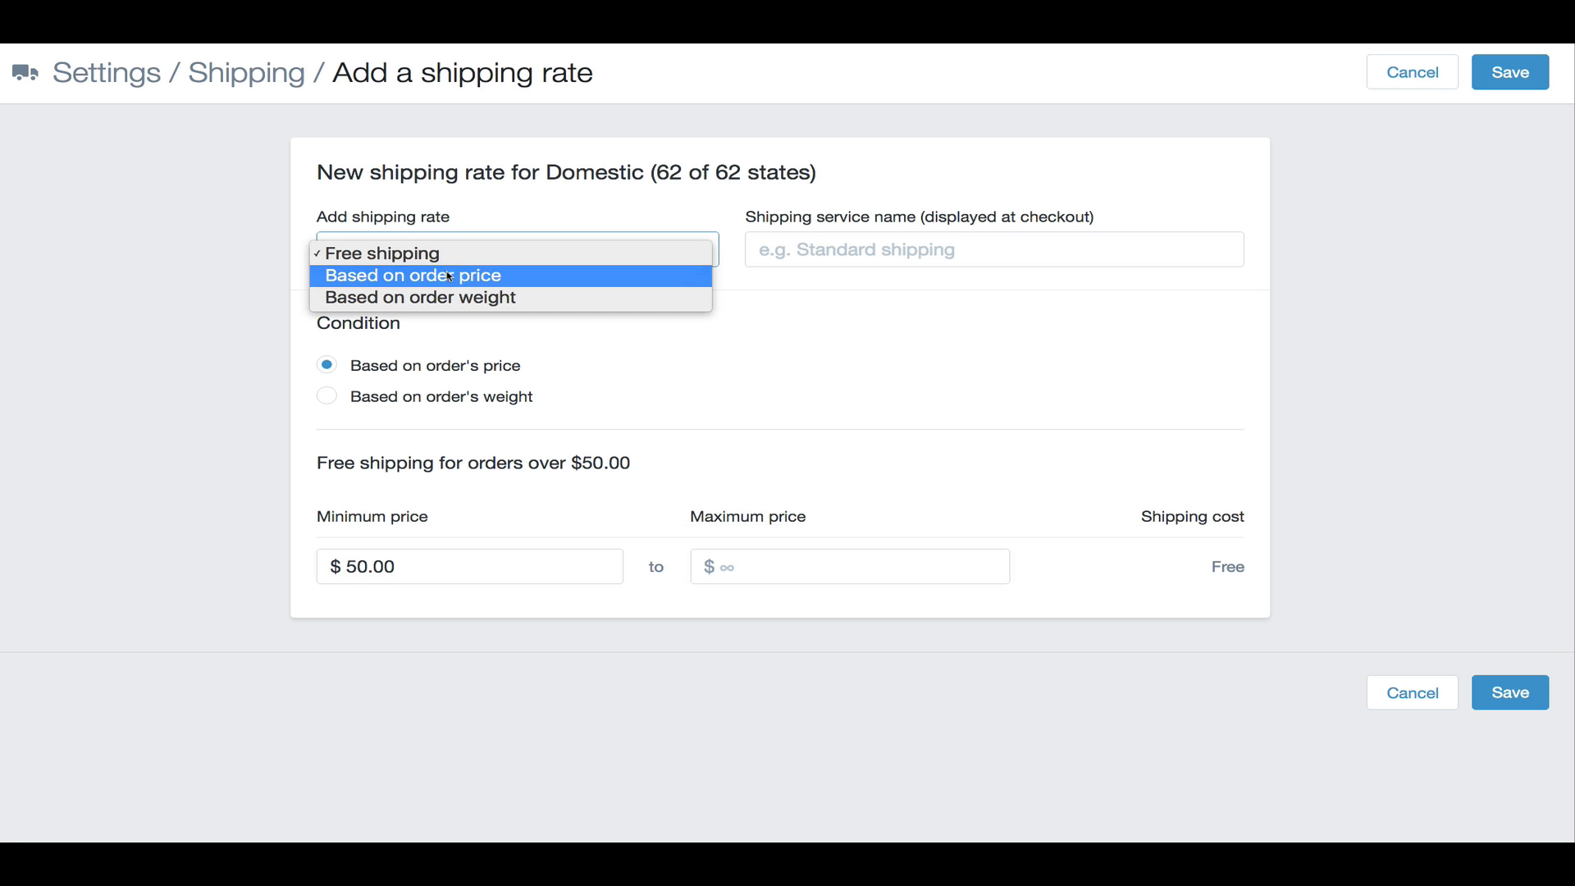
left_click(450, 276)
left_click(789, 252)
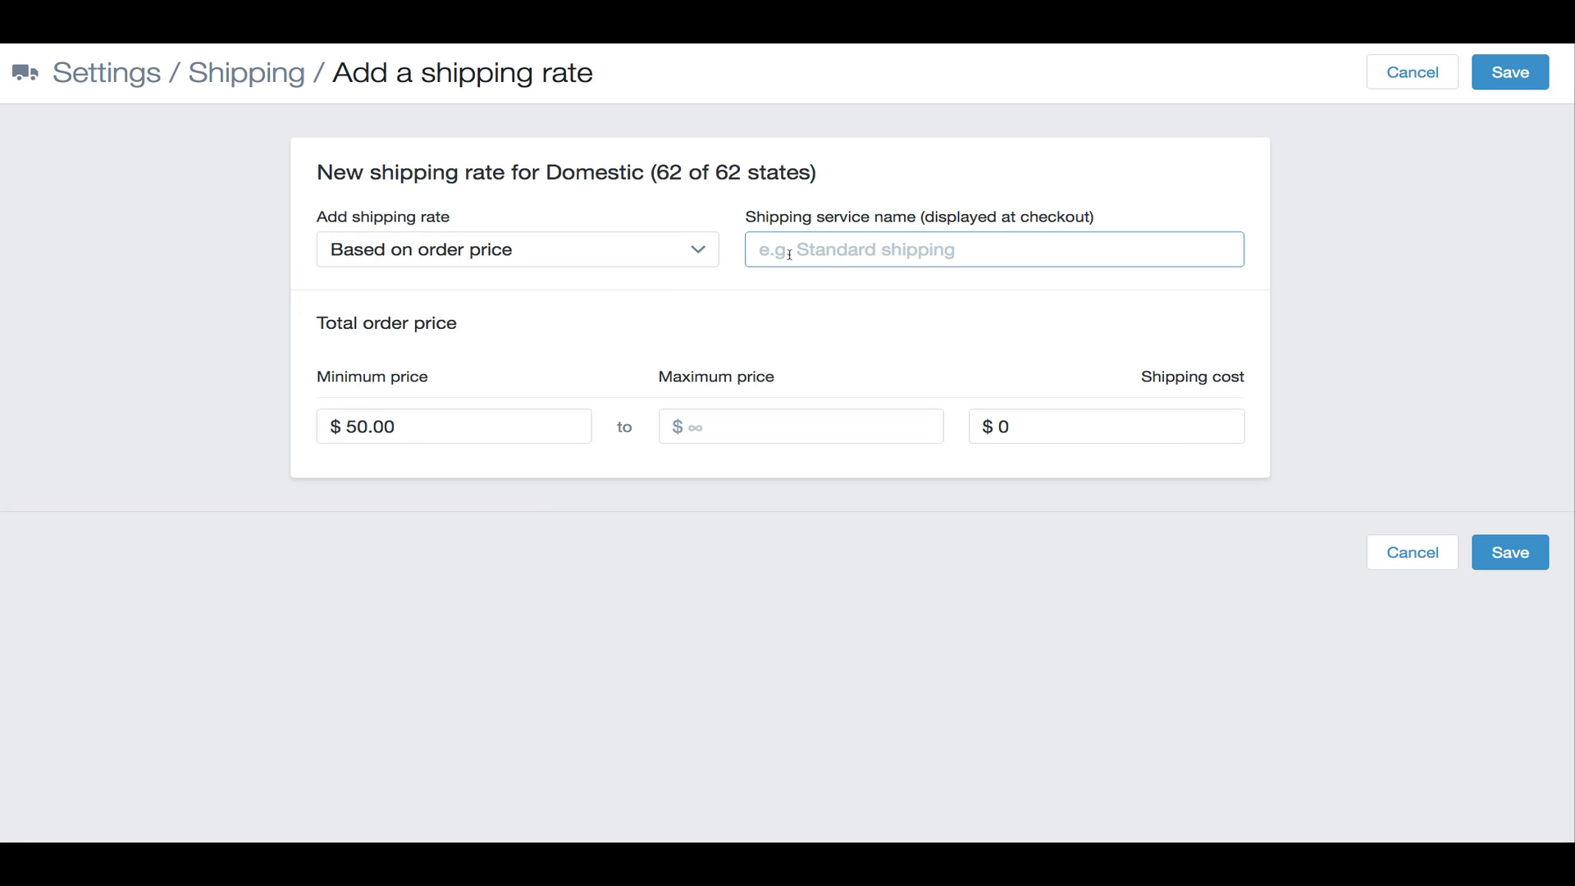
type("Insured Shipping &")
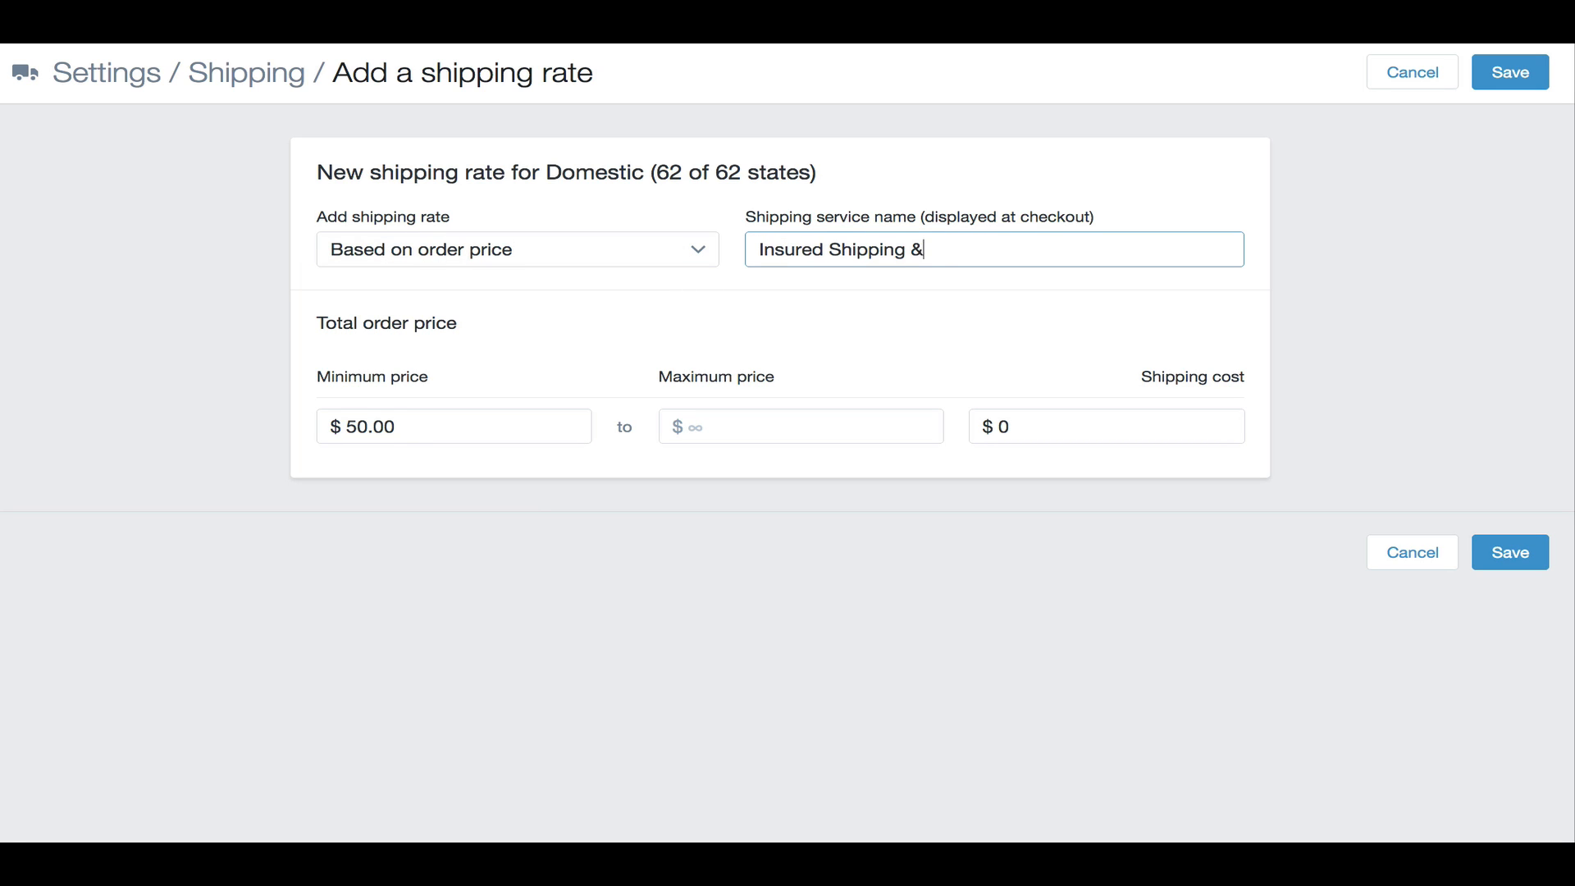
type(" Handling")
- Set the new Domestic rate's order price range to $30.00 to $100.00 and its shipping cost to $9.95
left_click_drag(348, 428, 368, 428)
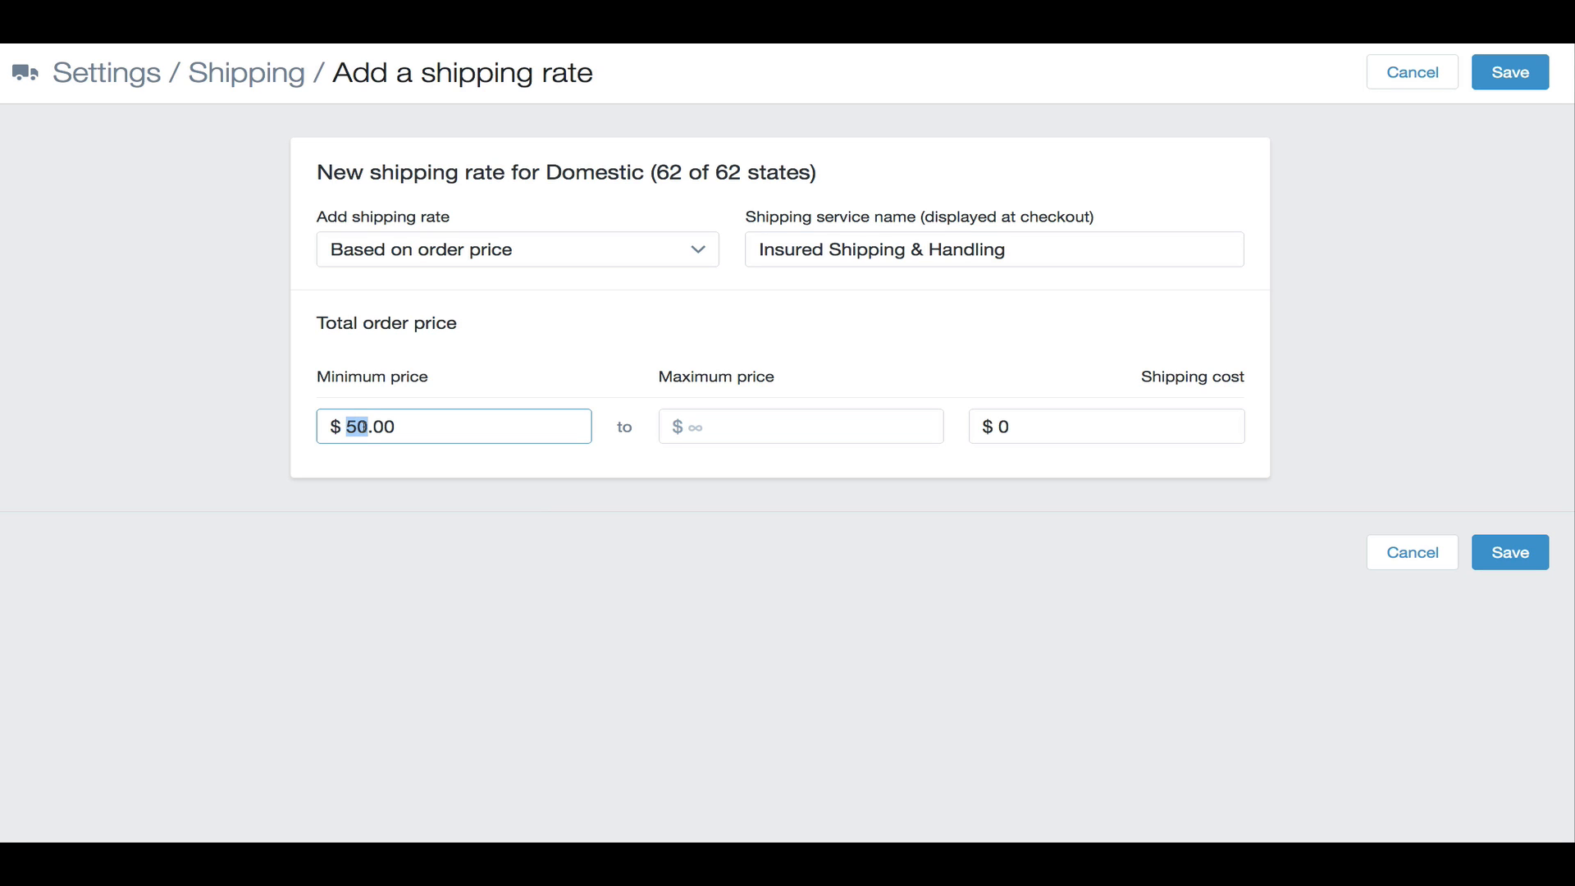
type("30")
left_click(786, 429)
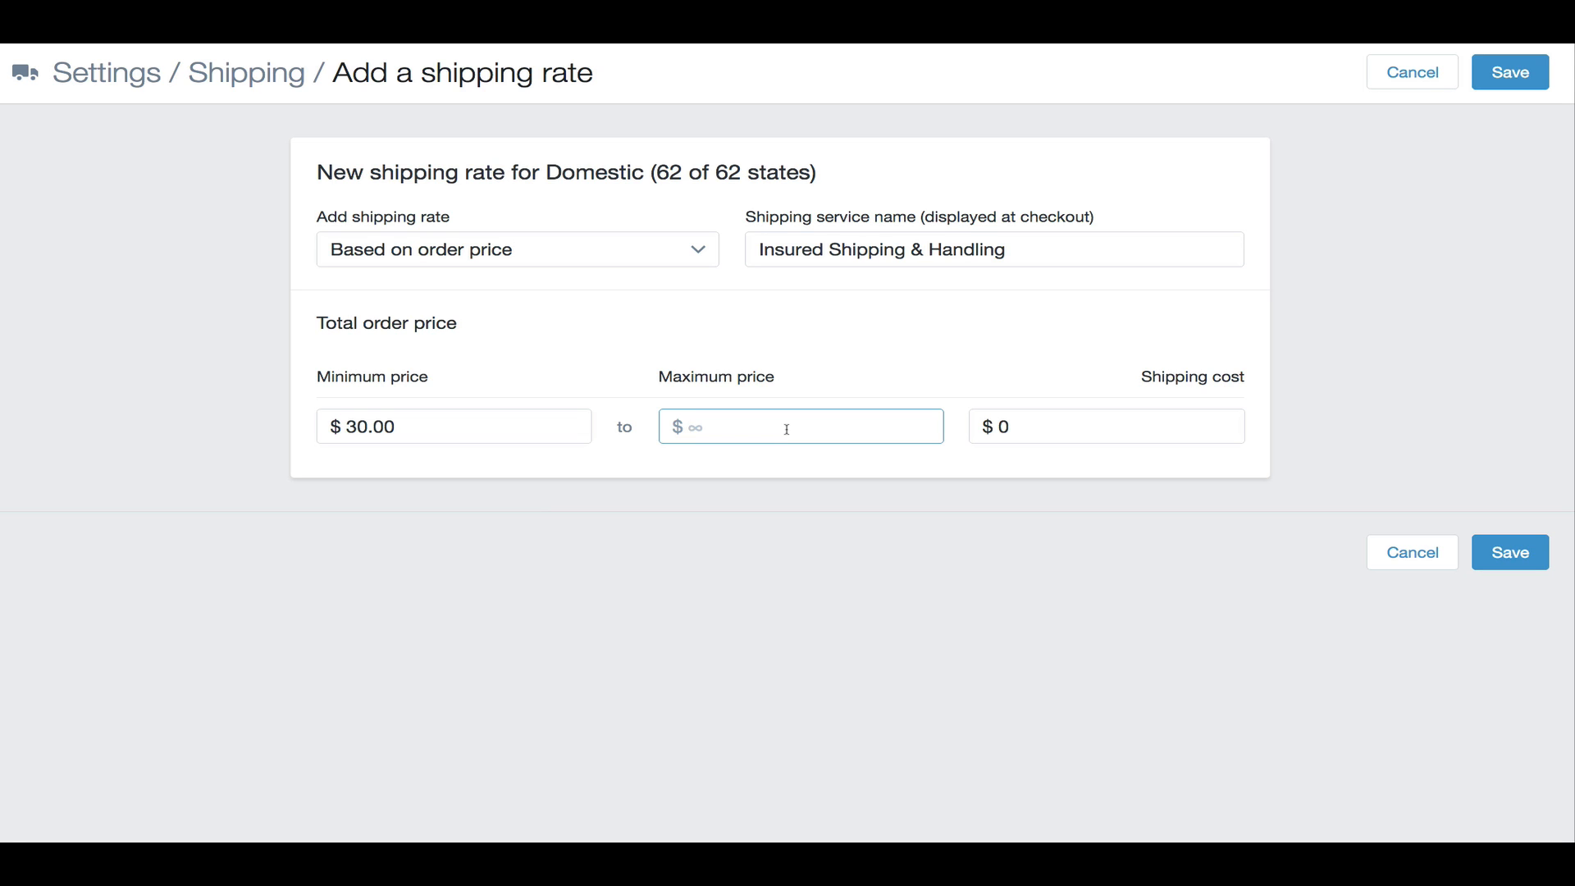
type("100.00")
left_click(1036, 423)
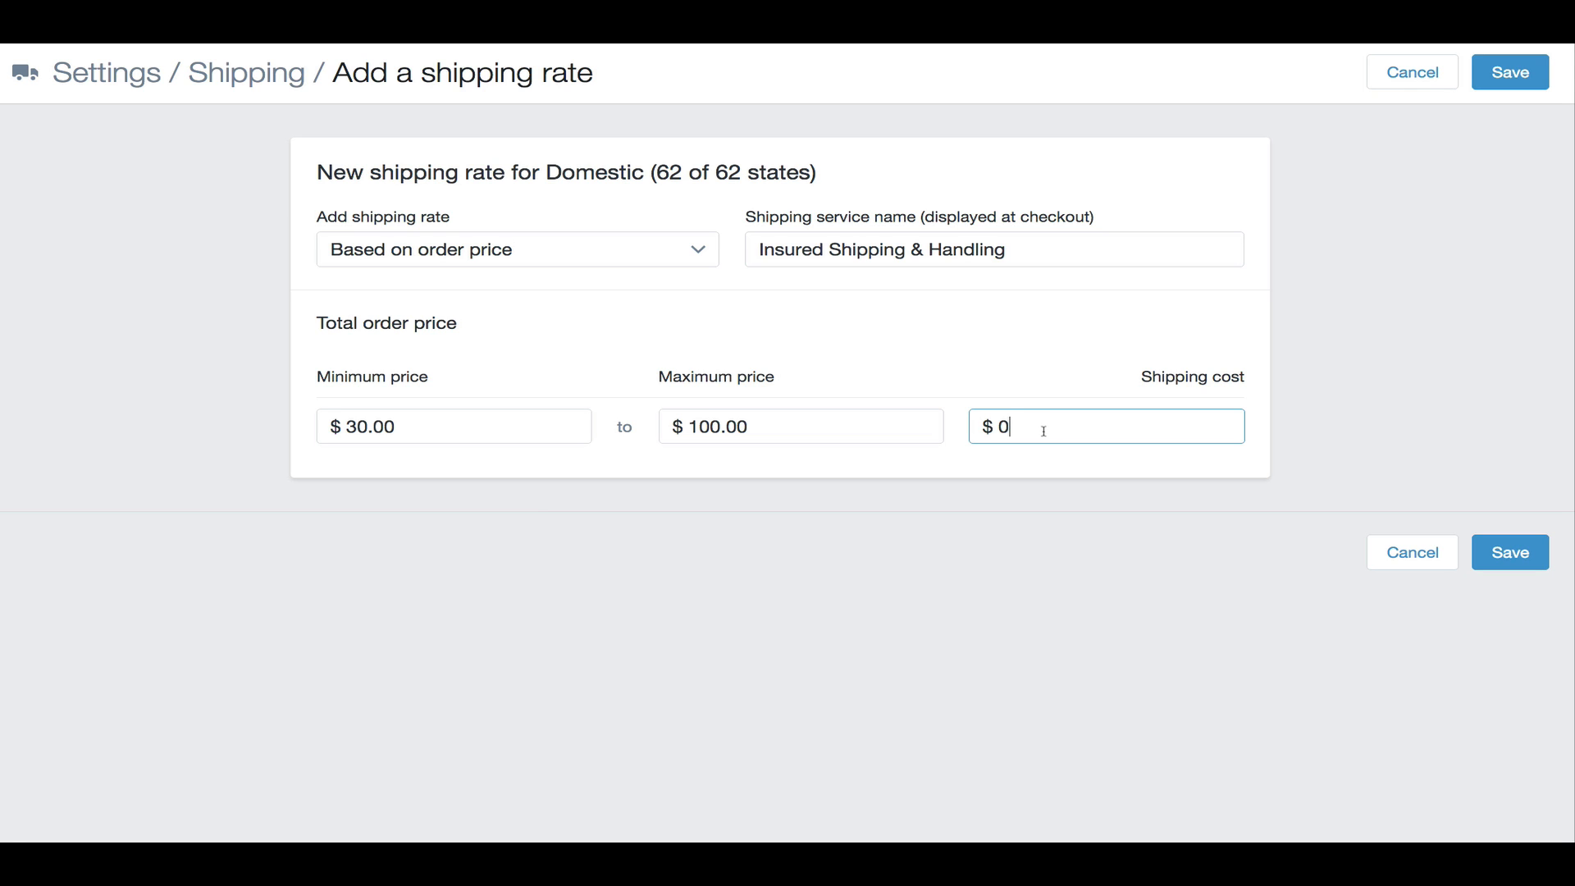
key("BackSpace")
type("9.95")
- Change the rate's maximum order price to $99.99 and save the Domestic rate
left_click_drag(720, 427, 693, 426)
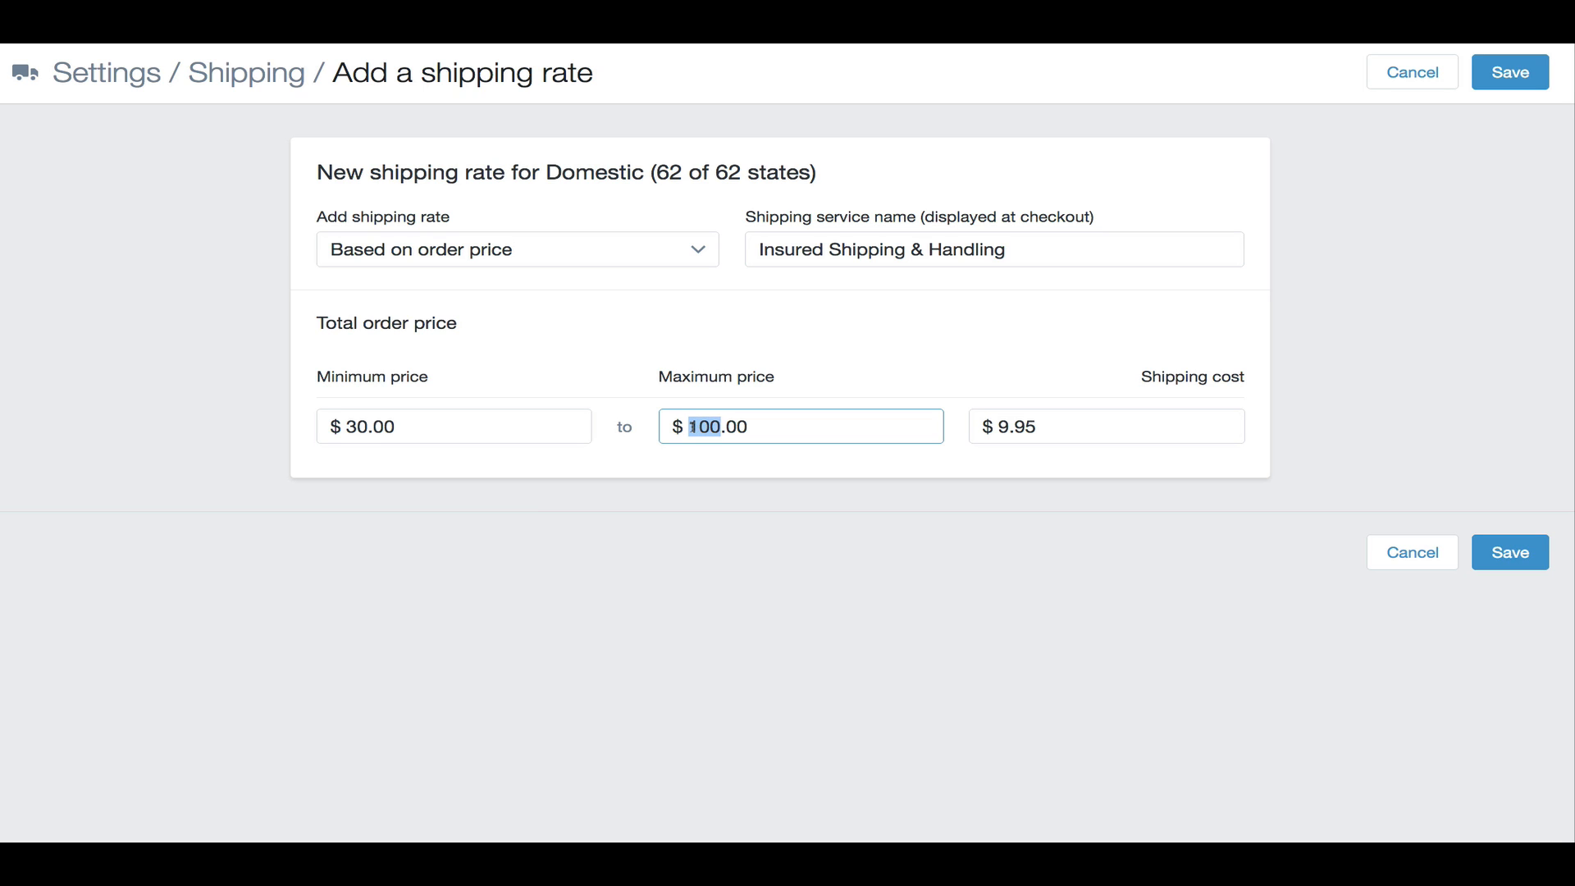
type("99")
left_click_drag(714, 427, 756, 428)
type("99")
left_click(887, 518)
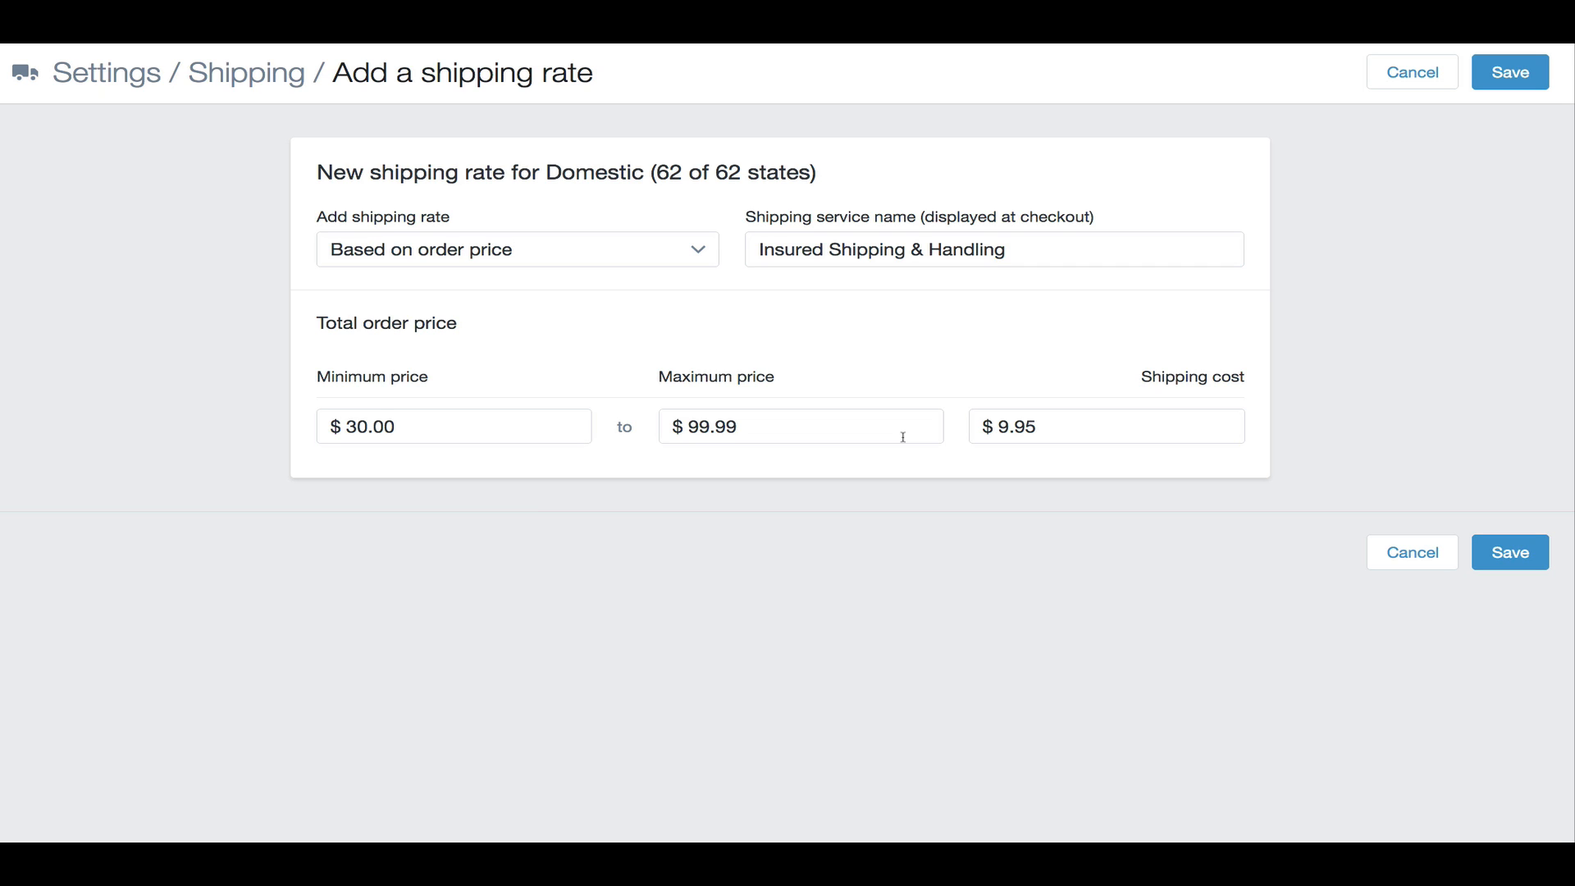
left_click(1476, 552)
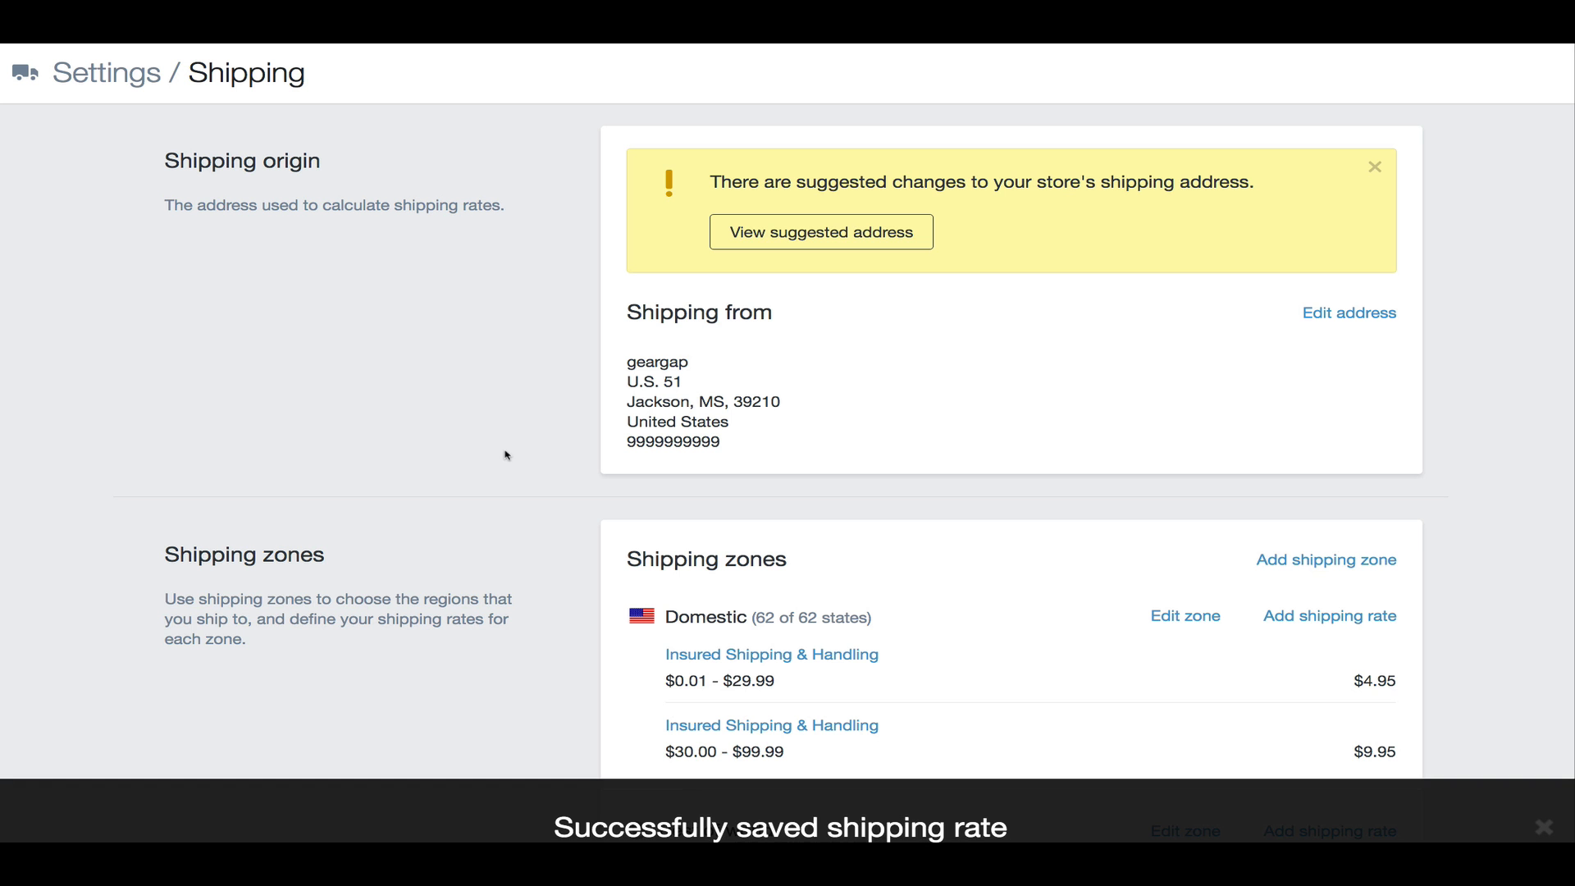
scroll(503, 450, "down", 3)
scroll(658, 434, "up", 1)
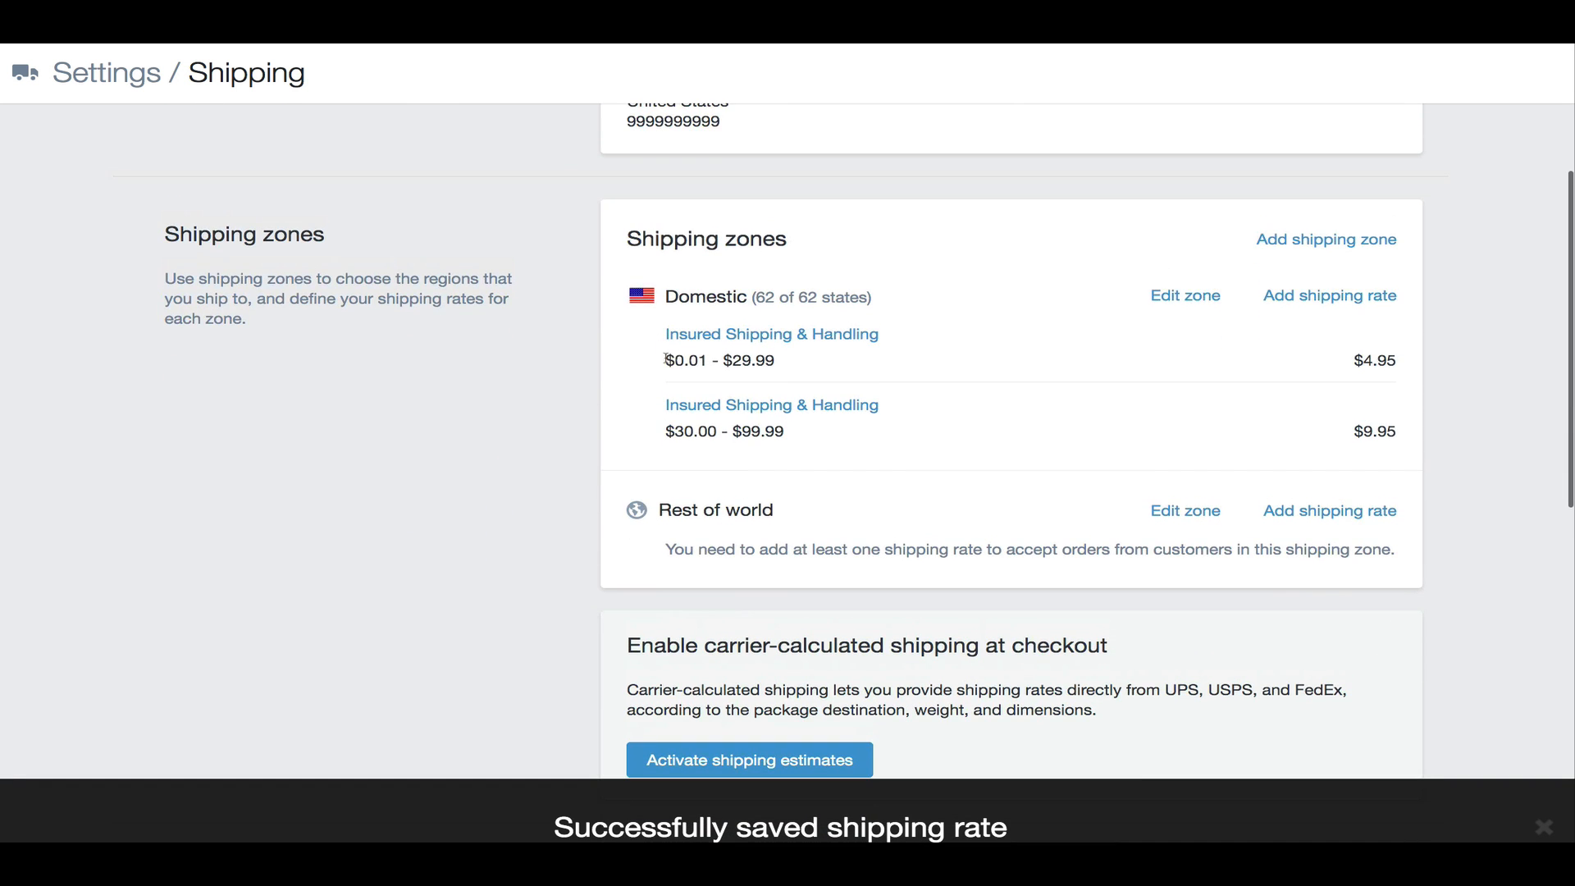
left_click_drag(663, 334, 806, 361)
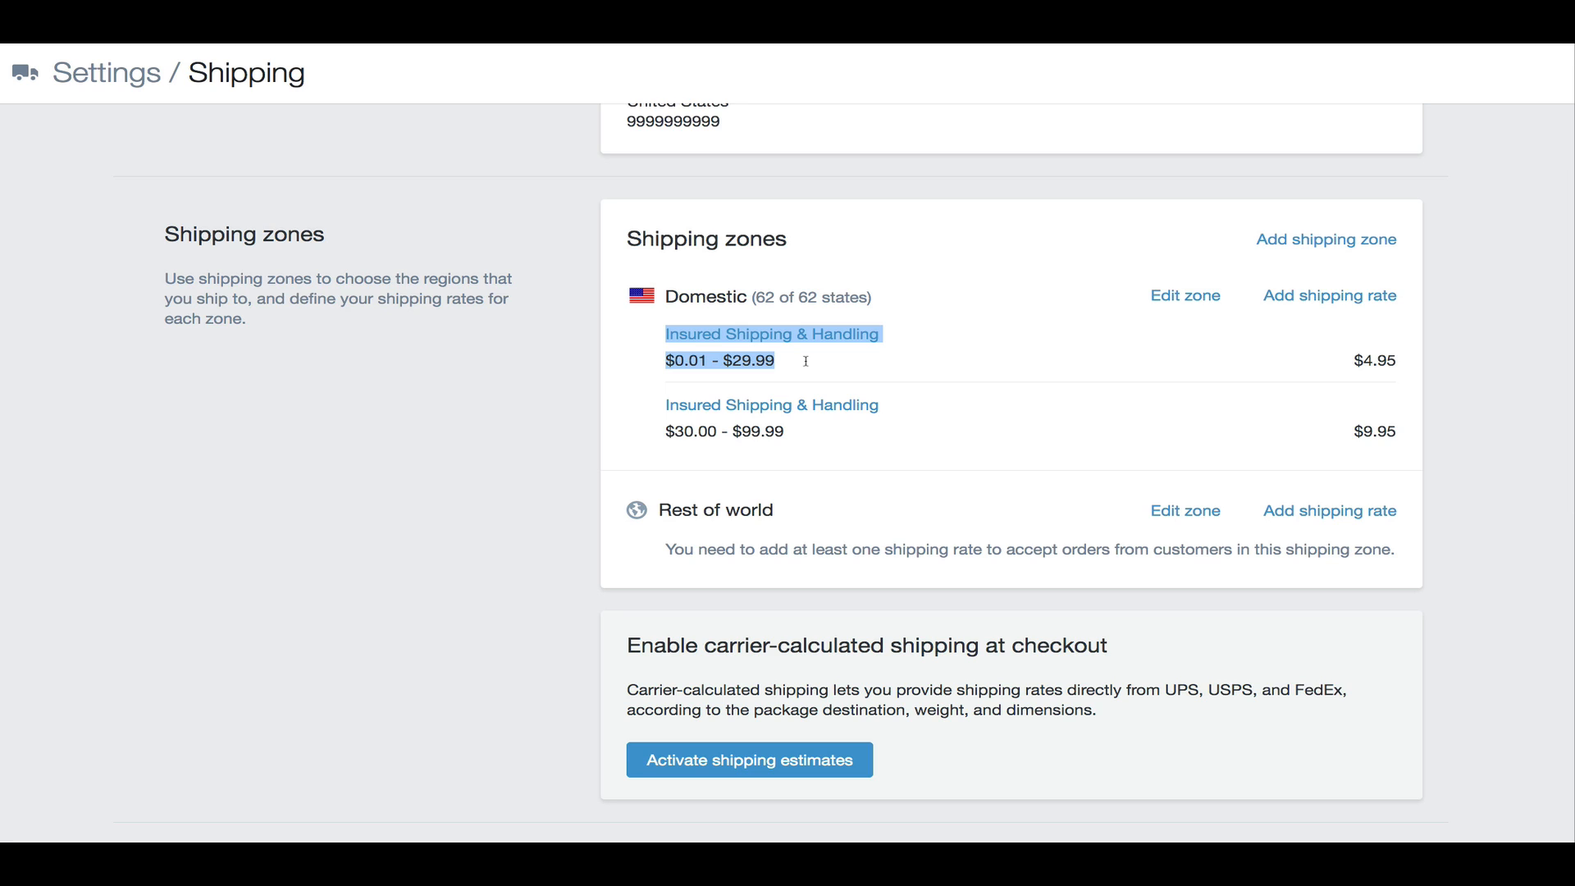
left_click(807, 360)
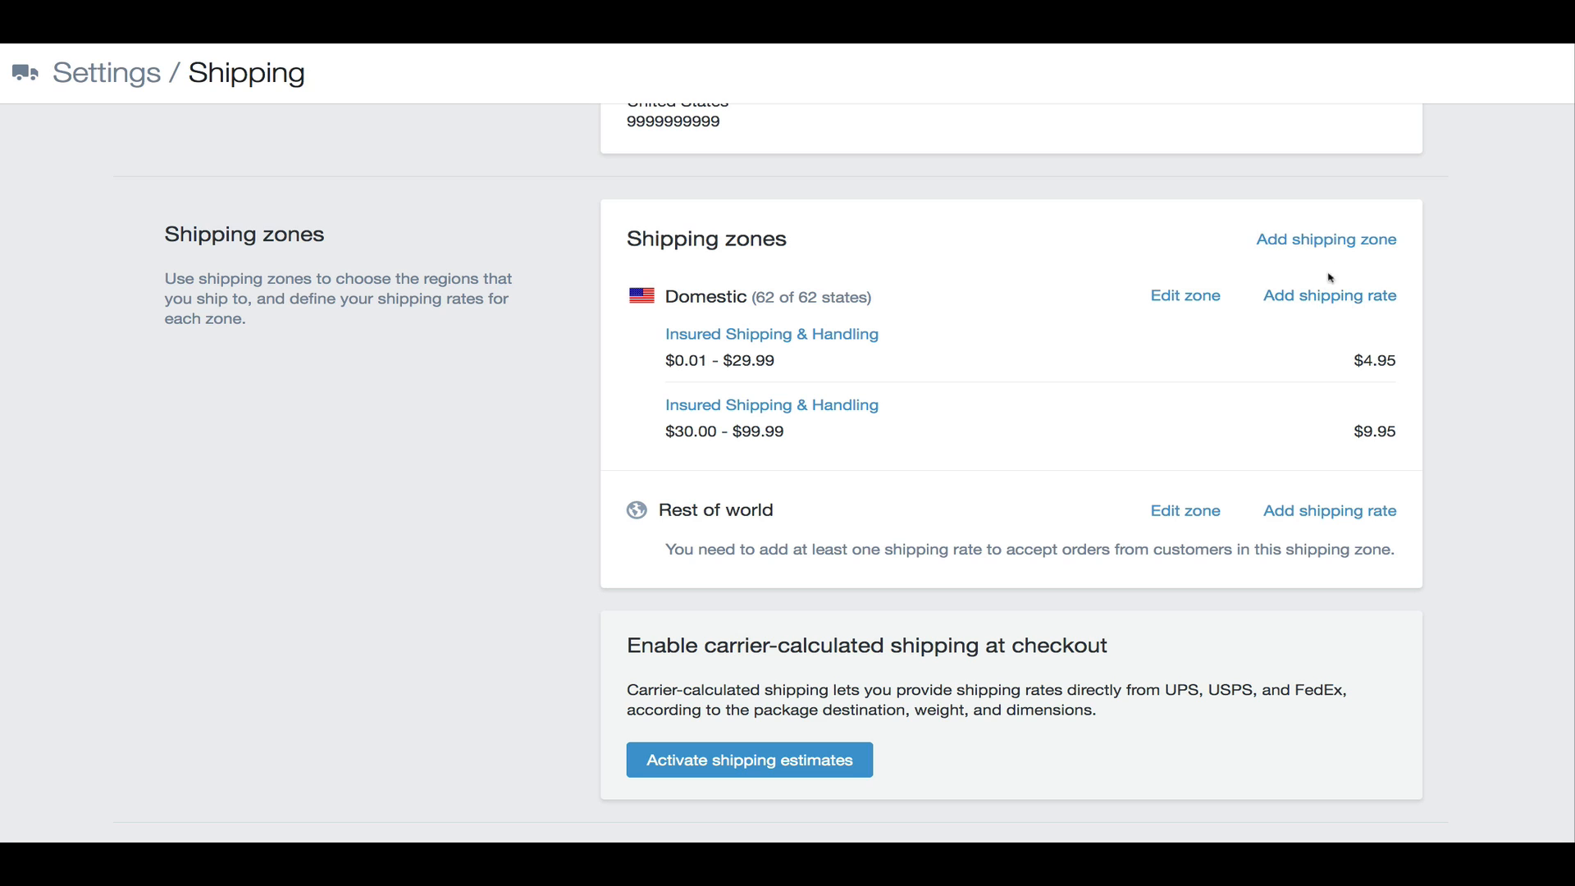
- Add a free shipping rate to the Domestic zone and name the service "FREE SHIPPING!"
left_click(1314, 297)
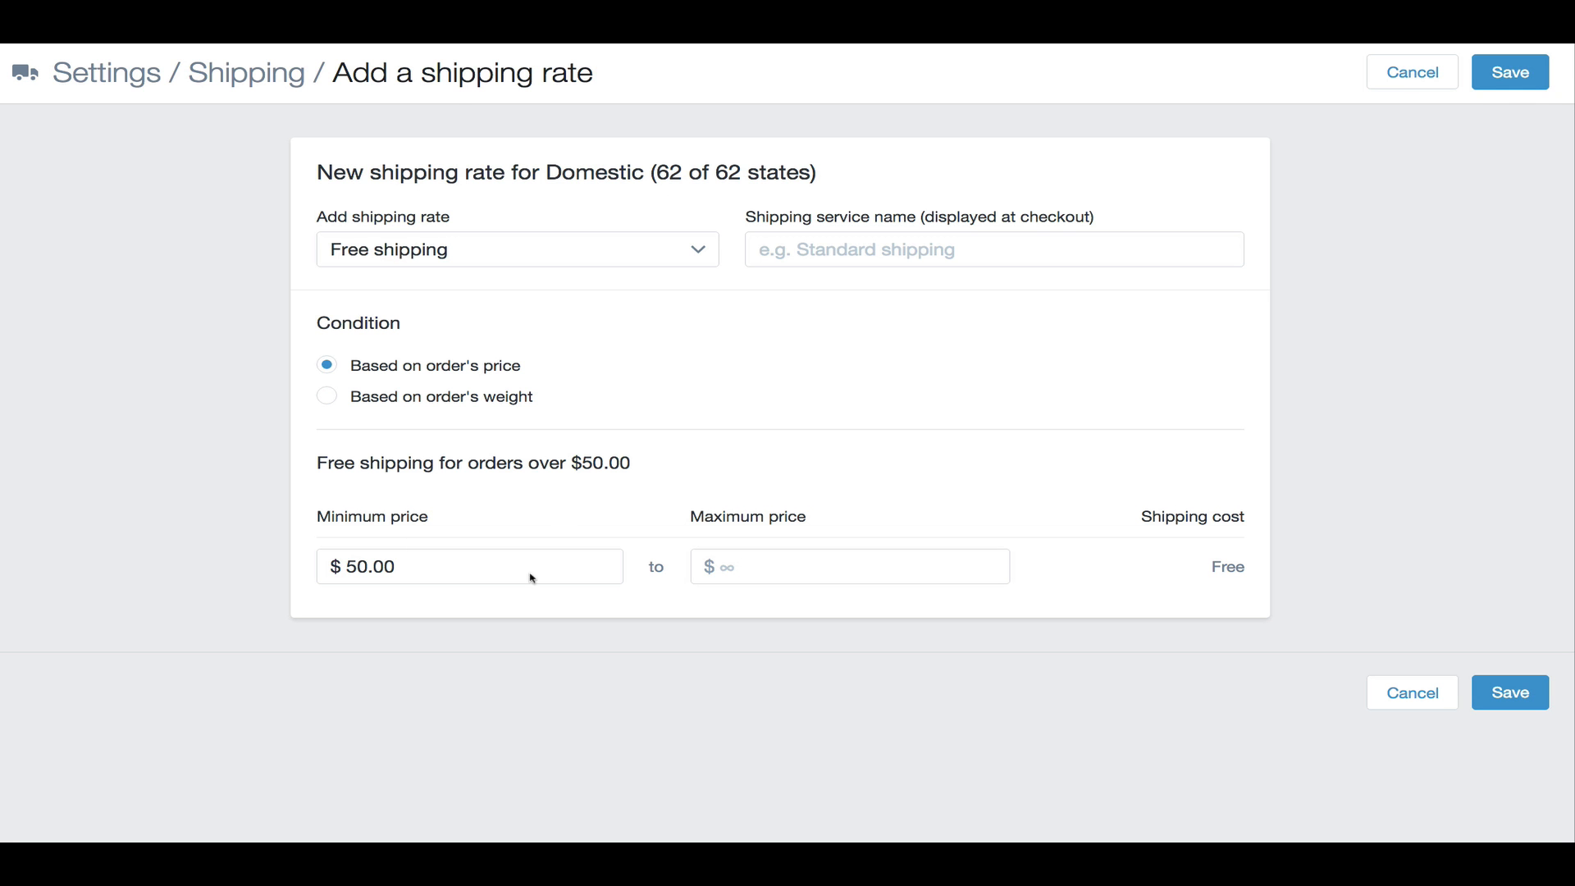
left_click(761, 247)
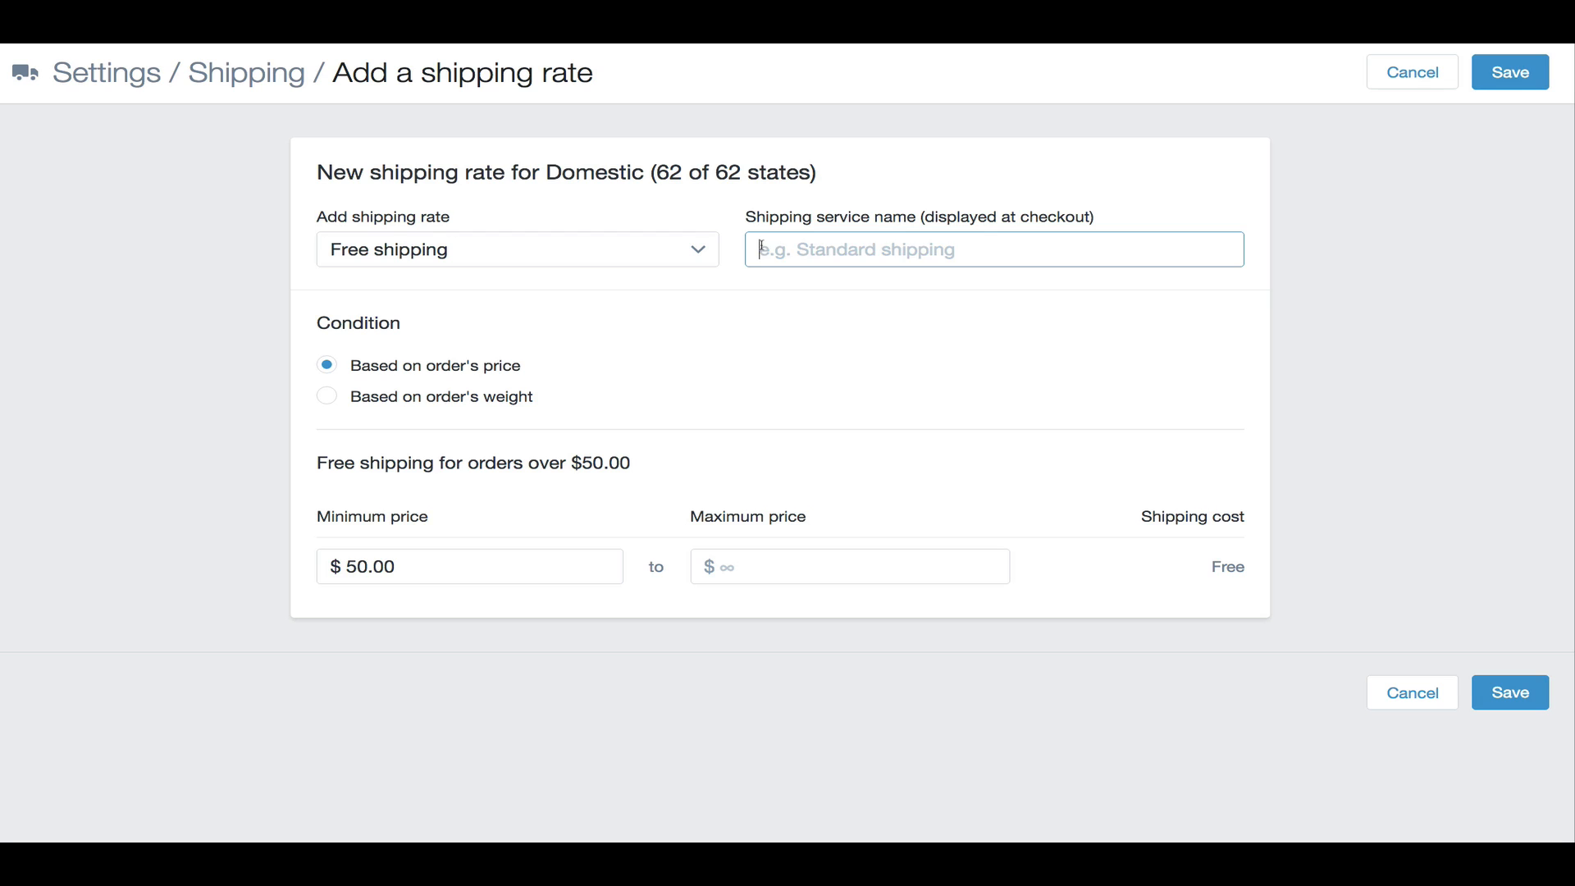
type("FREES")
key("BackSpace")
type("SHI")
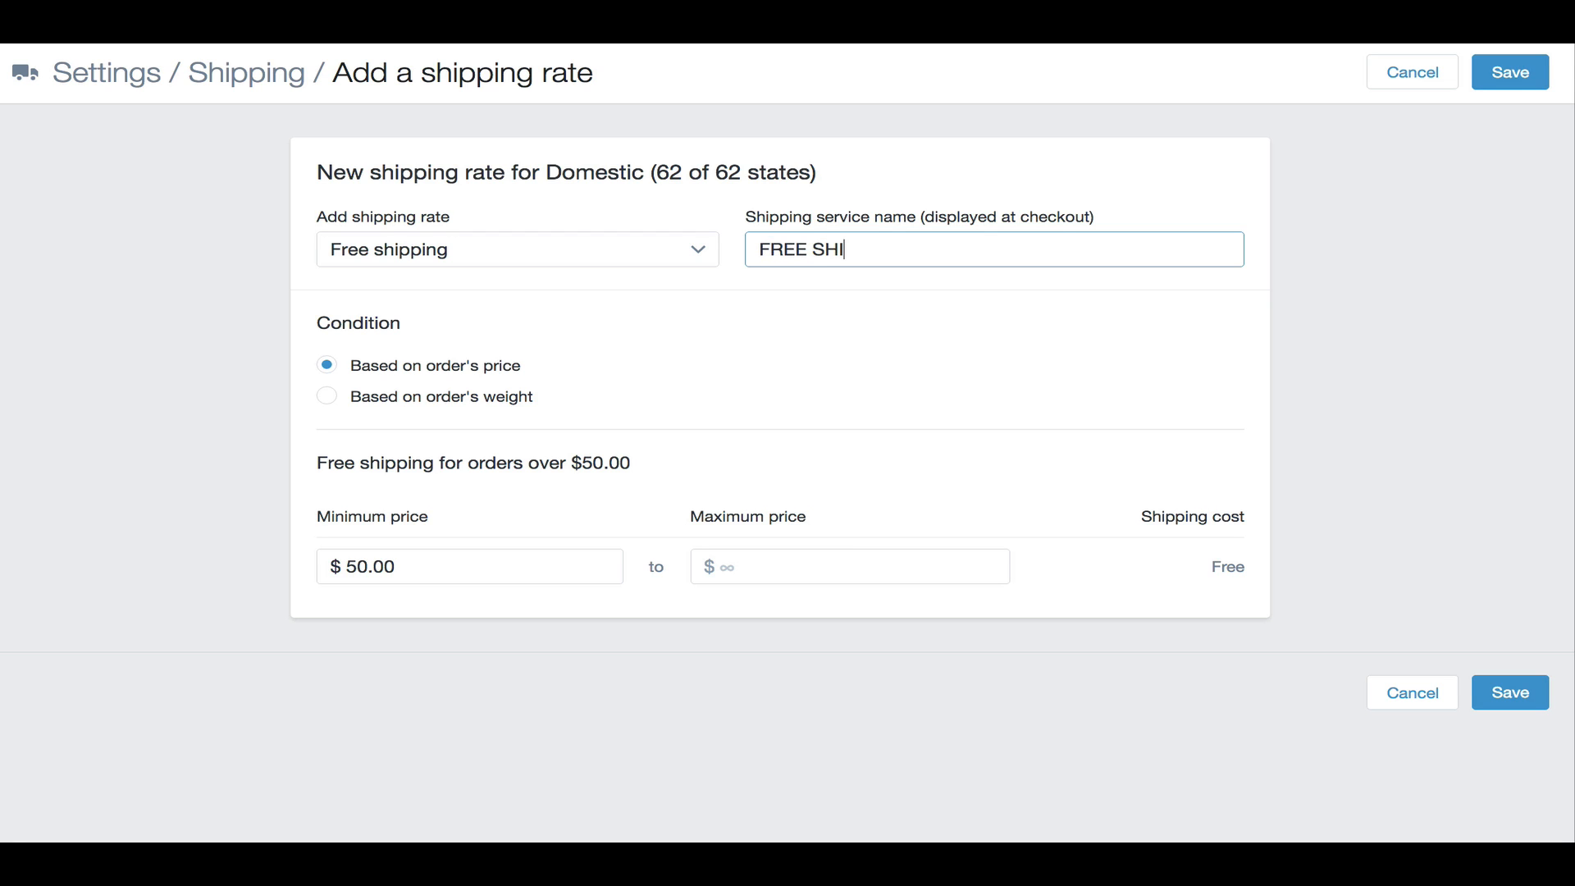
type("PPING!")
- Set the free shipping rate's minimum order price to $100.00 and save it
left_click_drag(373, 566, 345, 566)
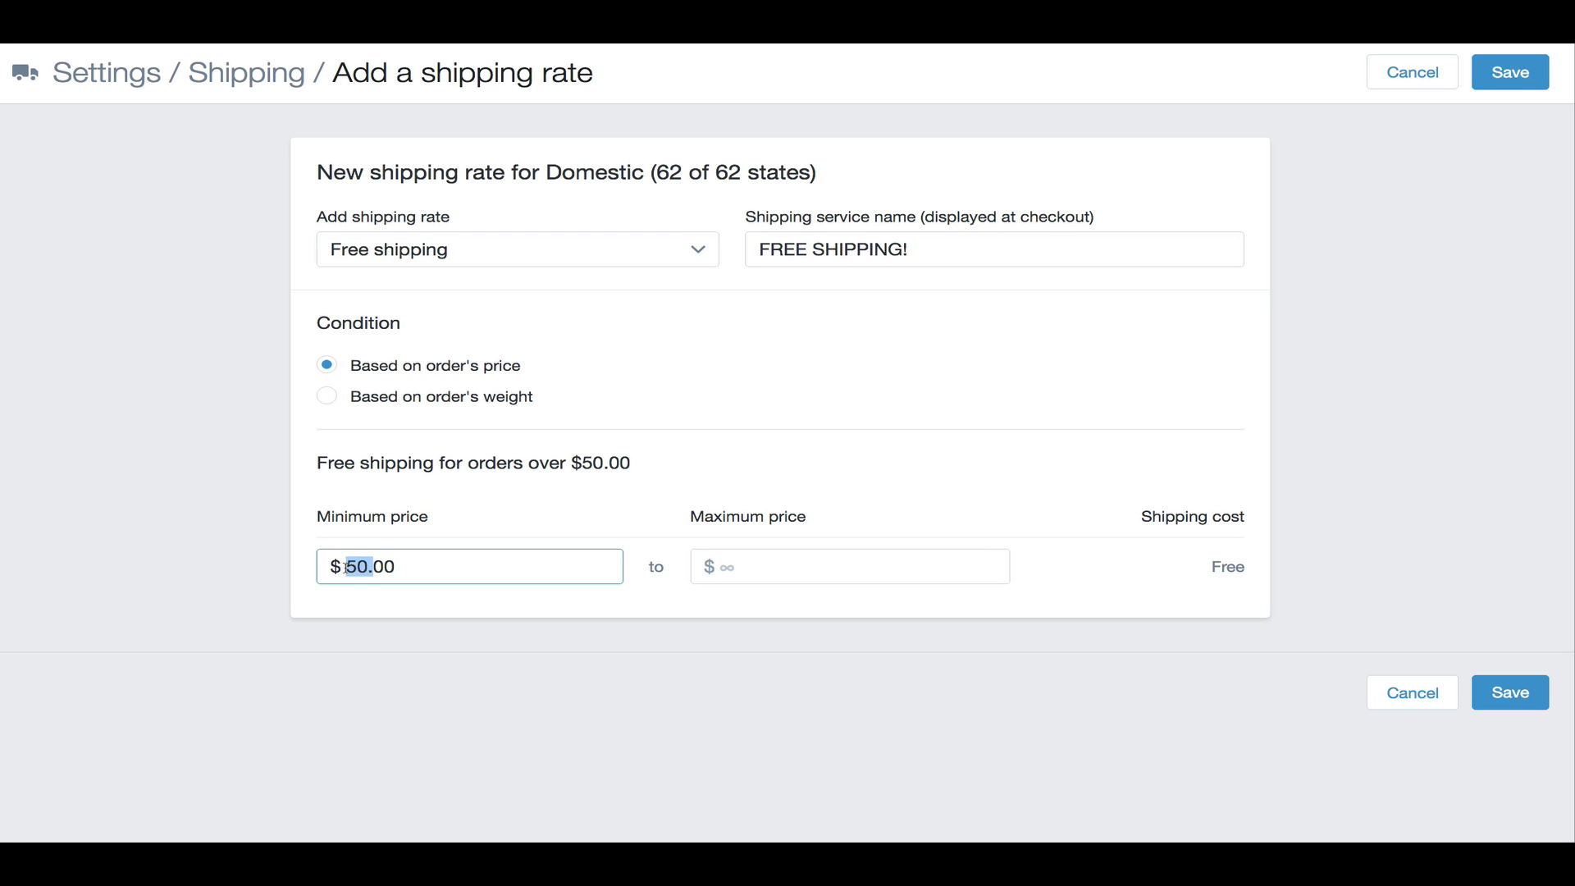
type("100.")
left_click(1506, 691)
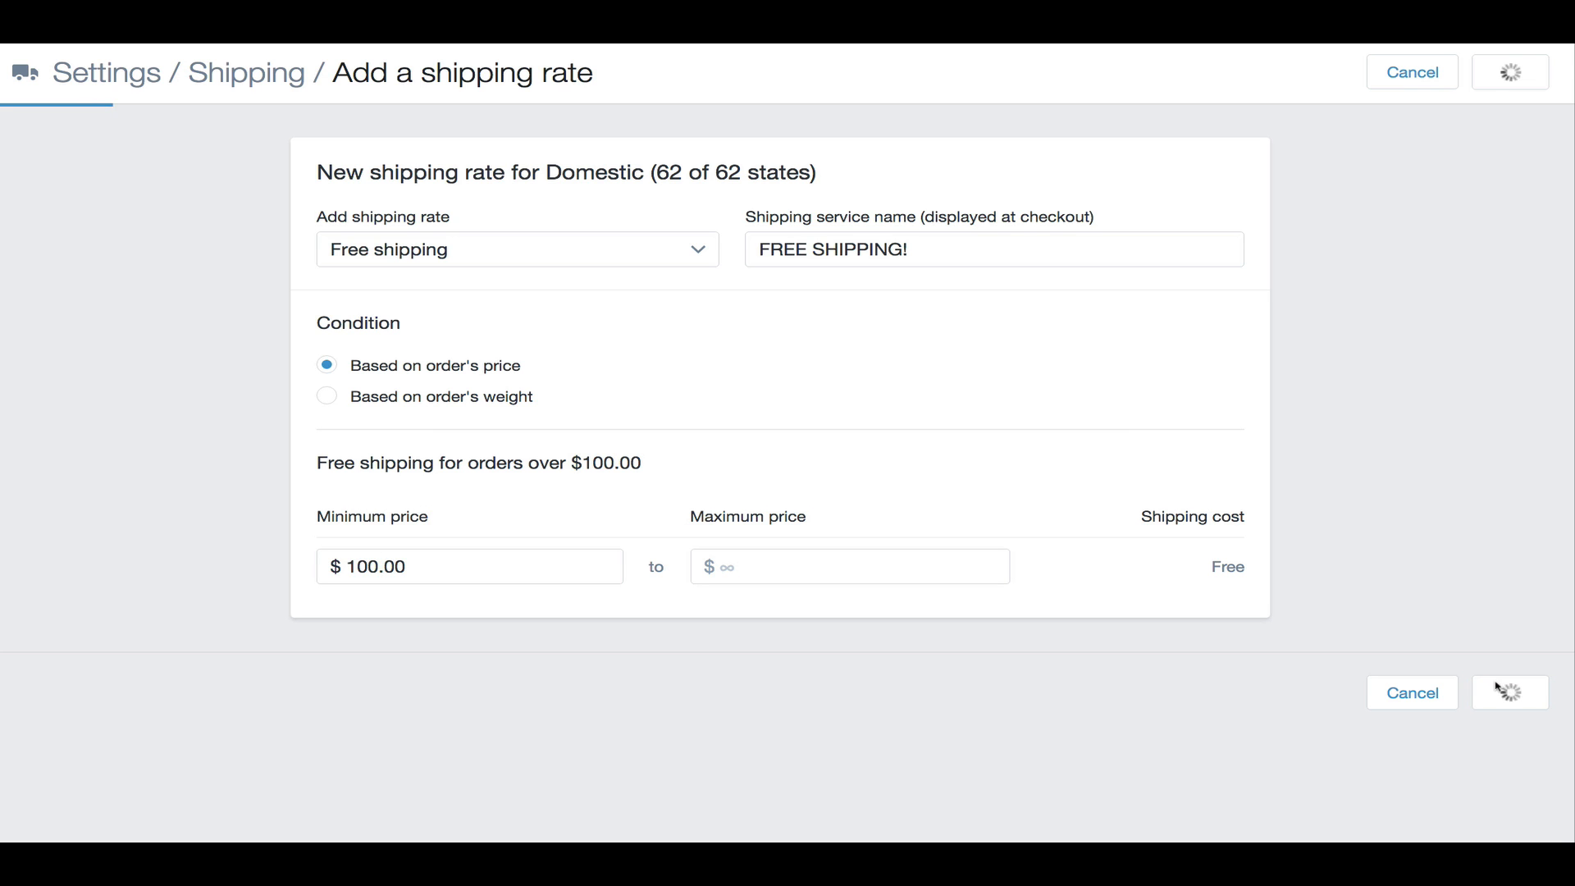
- Review the names, order price ranges and costs of the Domestic zone's shipping rates
scroll(808, 448, "down", 1)
scroll(808, 448, "down", 3)
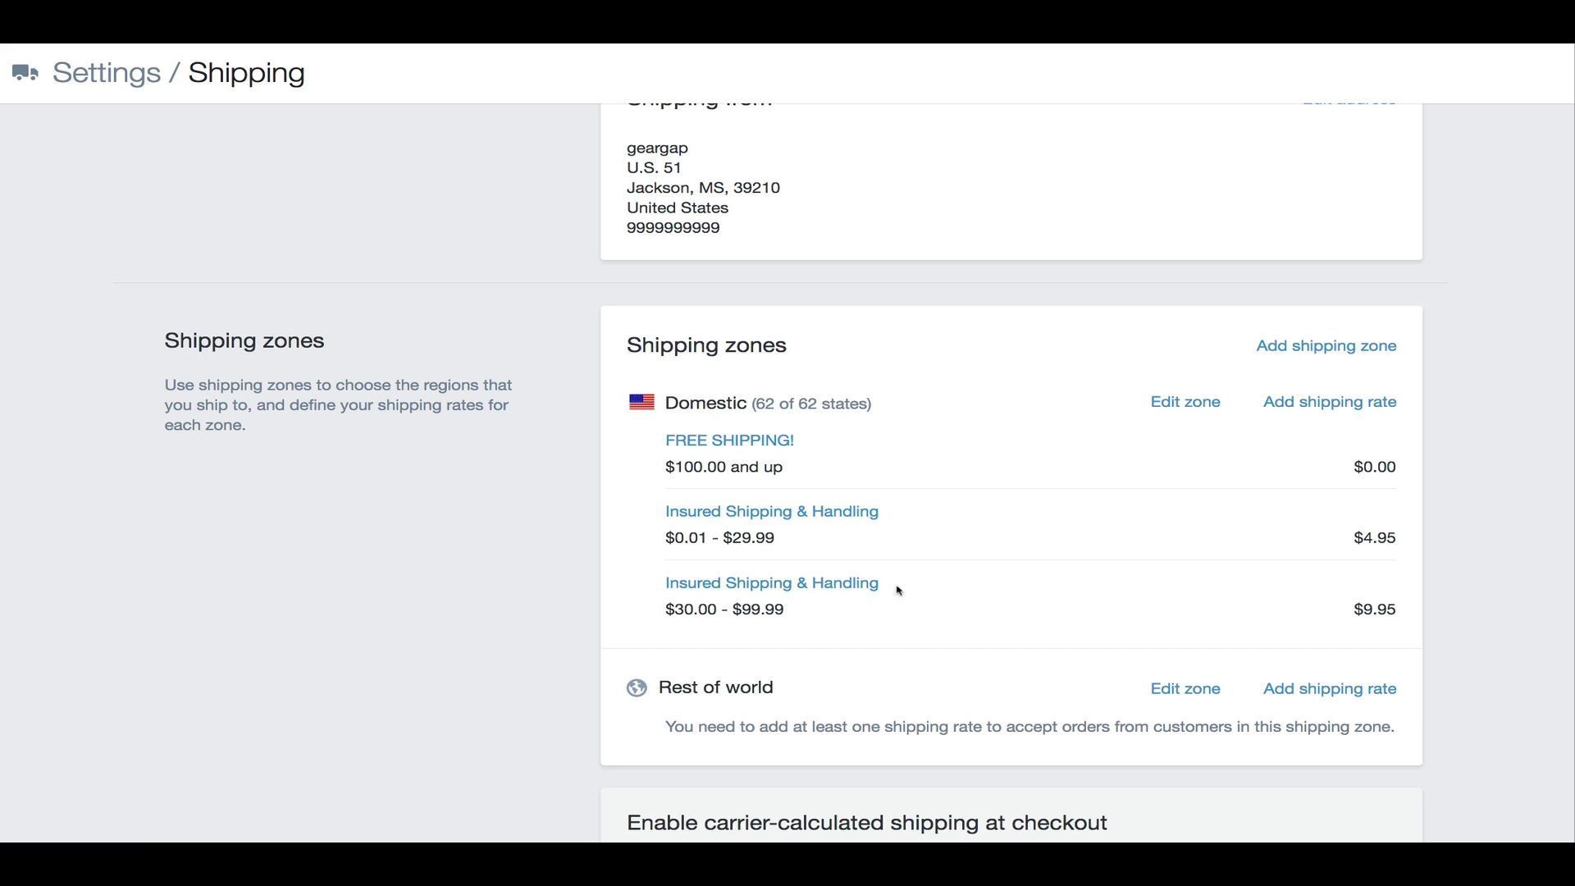
left_click_drag(898, 587, 678, 584)
left_click_drag(890, 513, 607, 529)
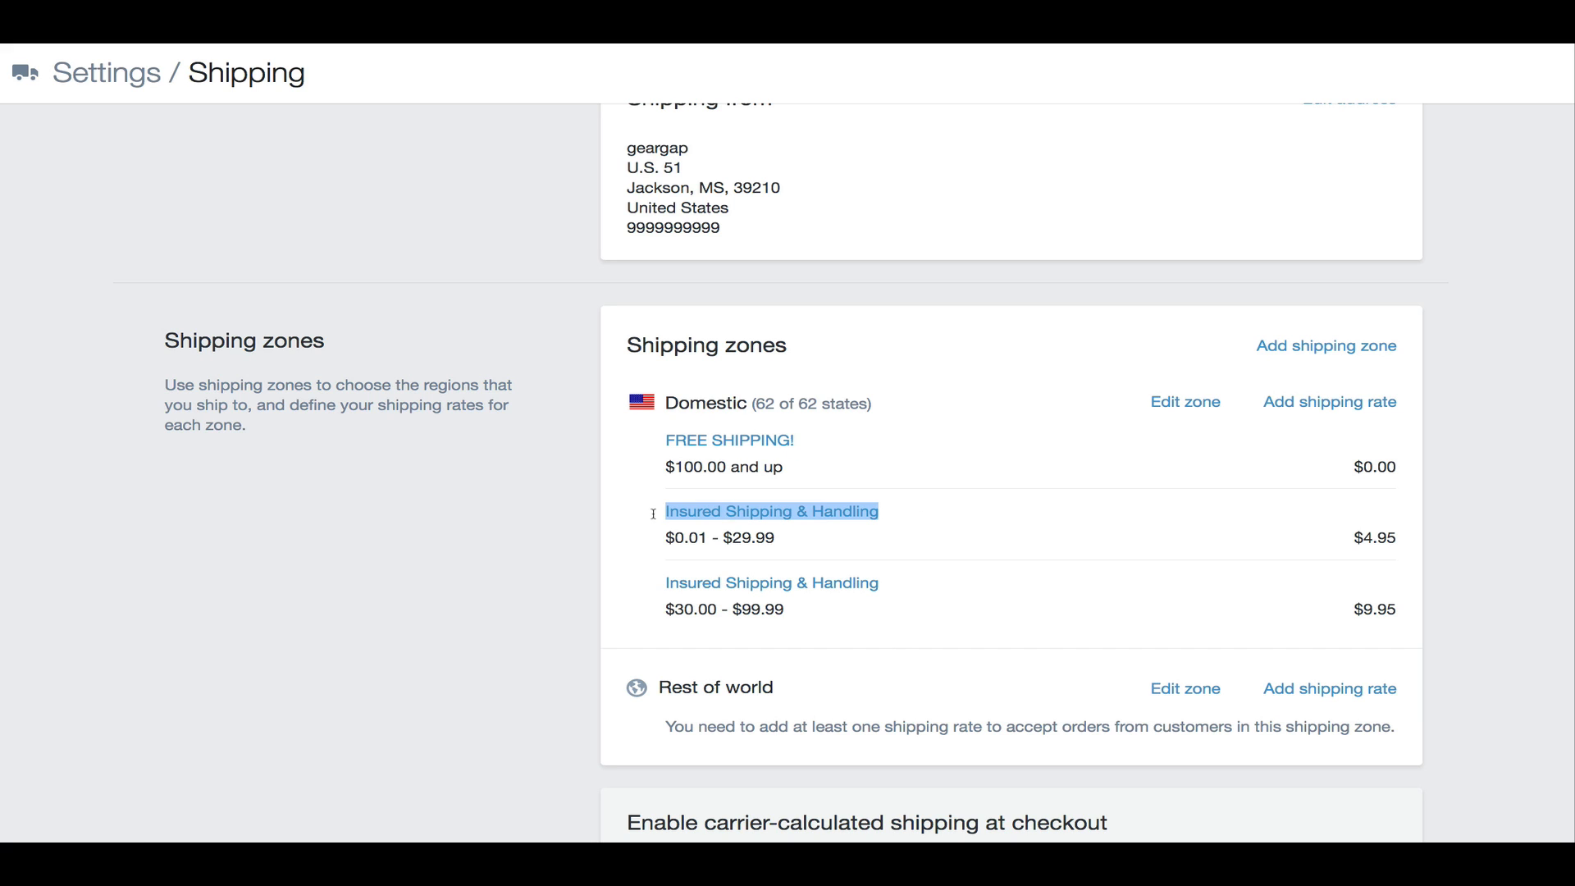
left_click_drag(811, 442, 638, 471)
left_click(638, 472)
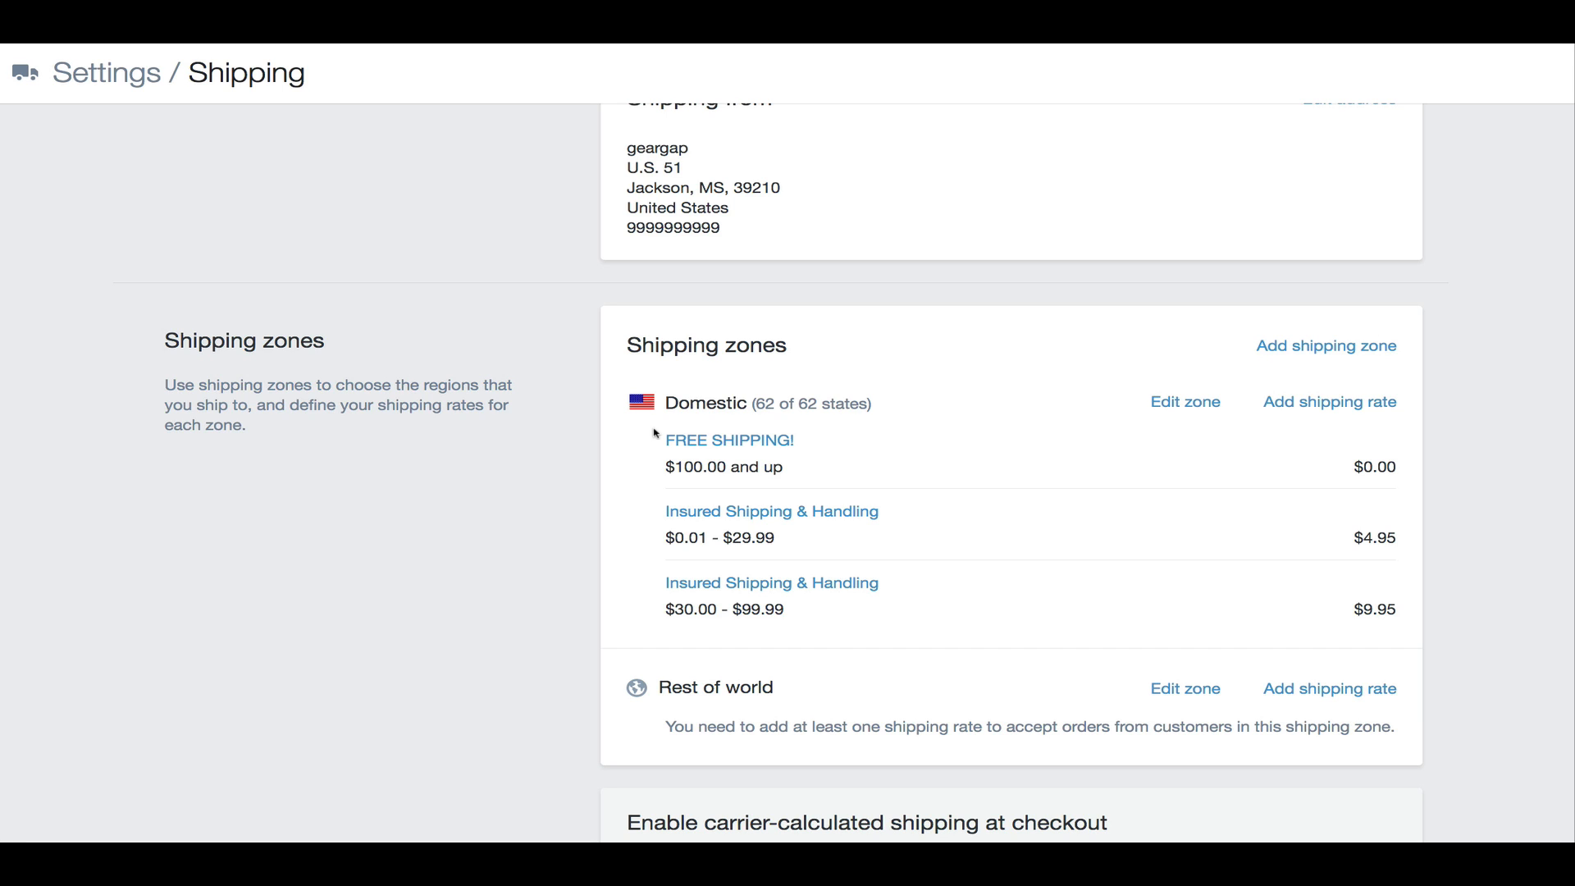
left_click_drag(656, 433, 807, 607)
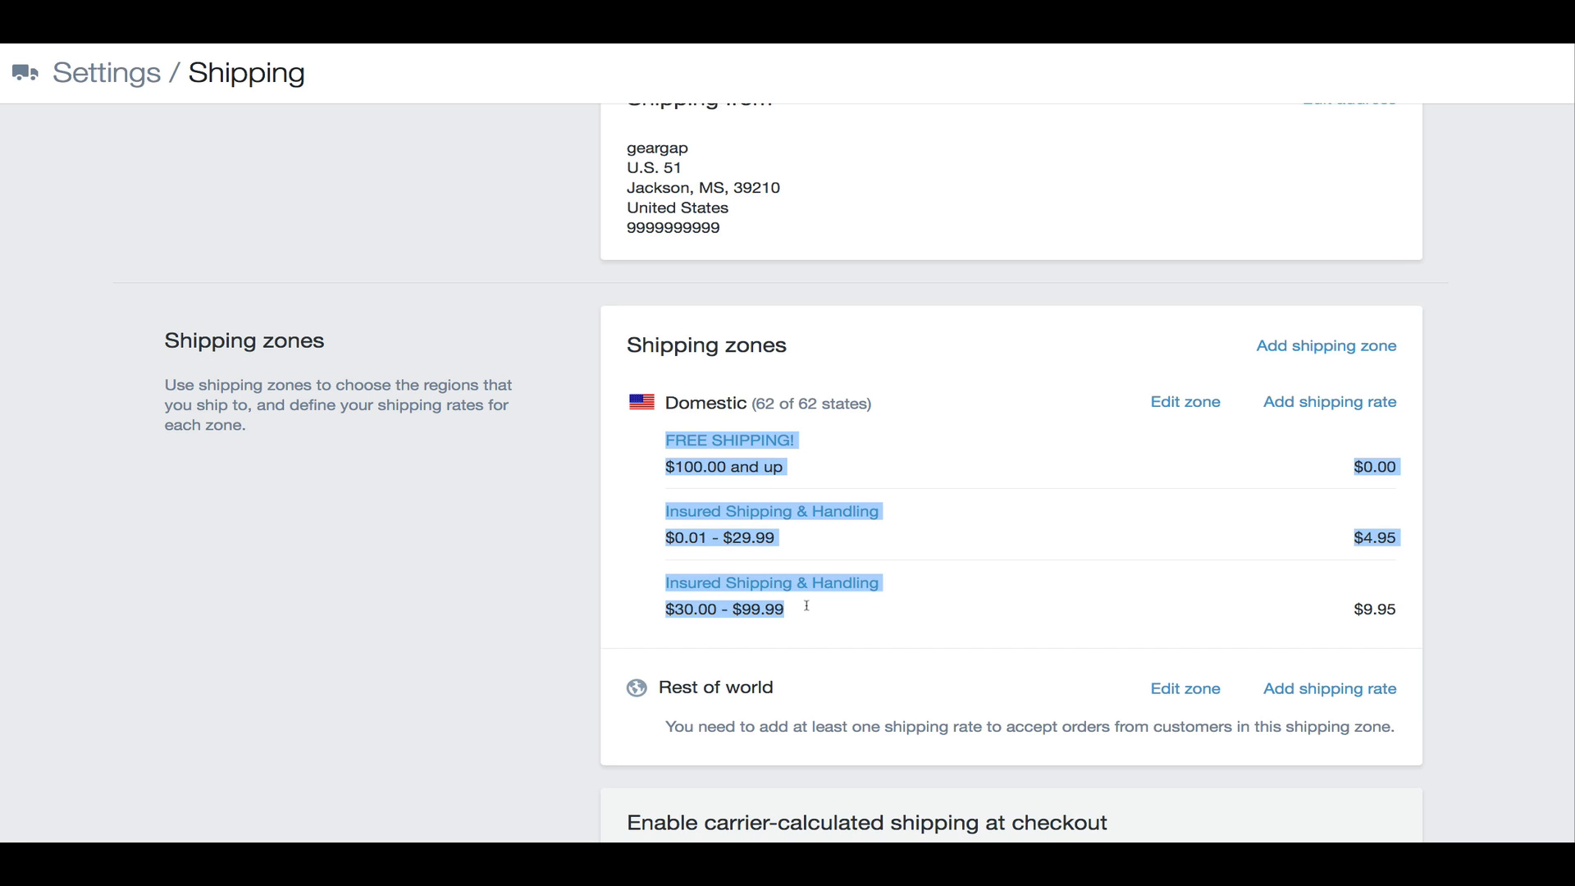
left_click(644, 594)
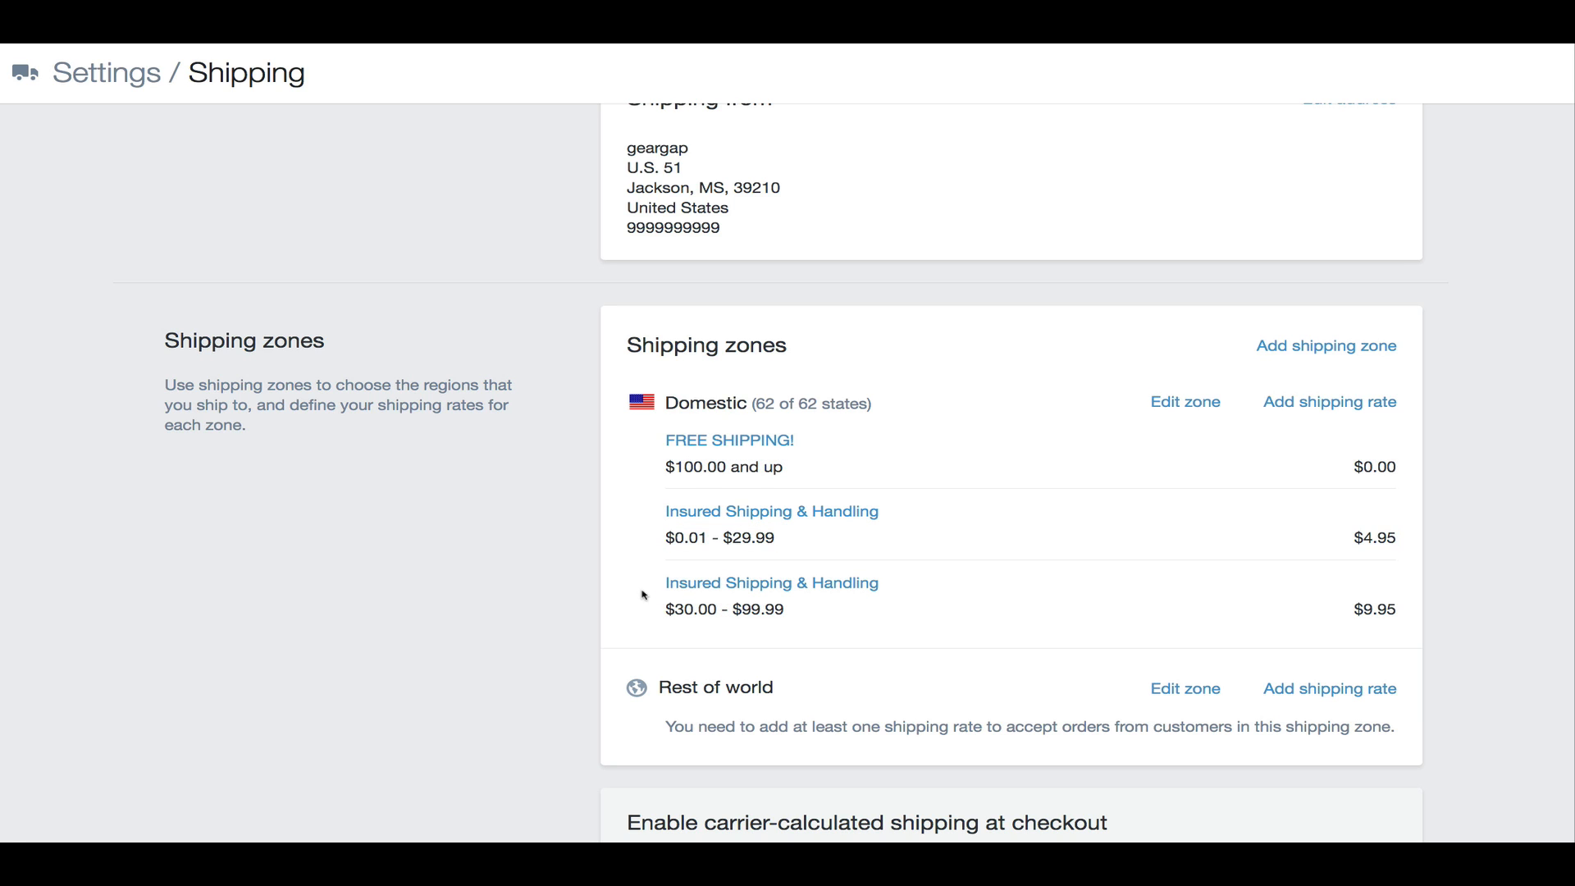
scroll(644, 594, "down", 1)
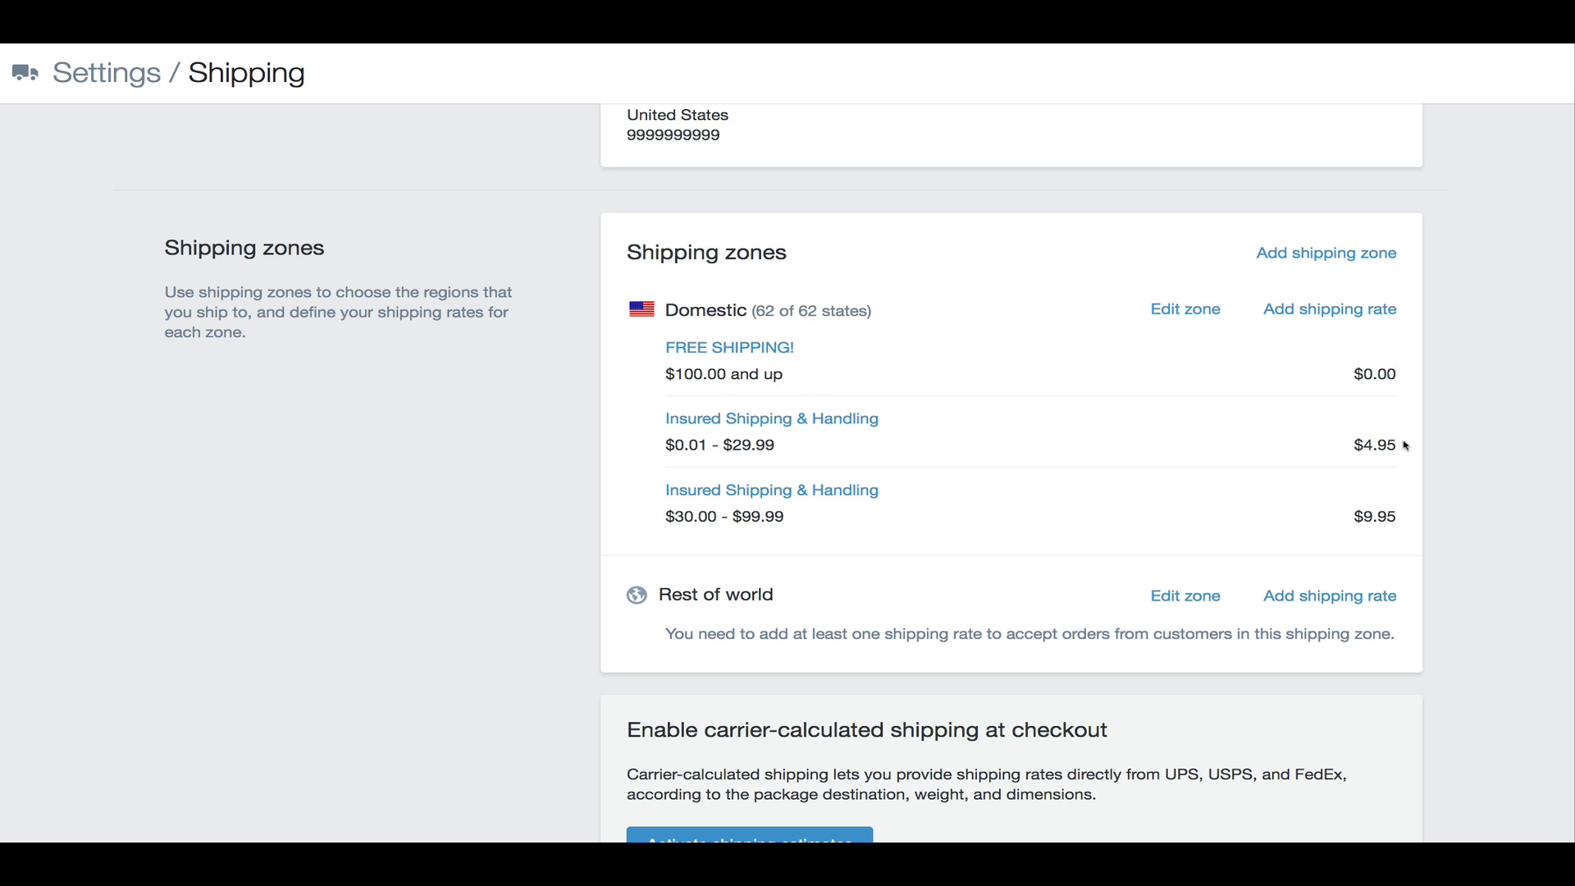
left_click_drag(1402, 445, 580, 444)
left_click(1261, 545)
- Add a Rest of world shipping rate based on order price and name the service "Insured Shipping & Handling"
scroll(1286, 600, "down", 1)
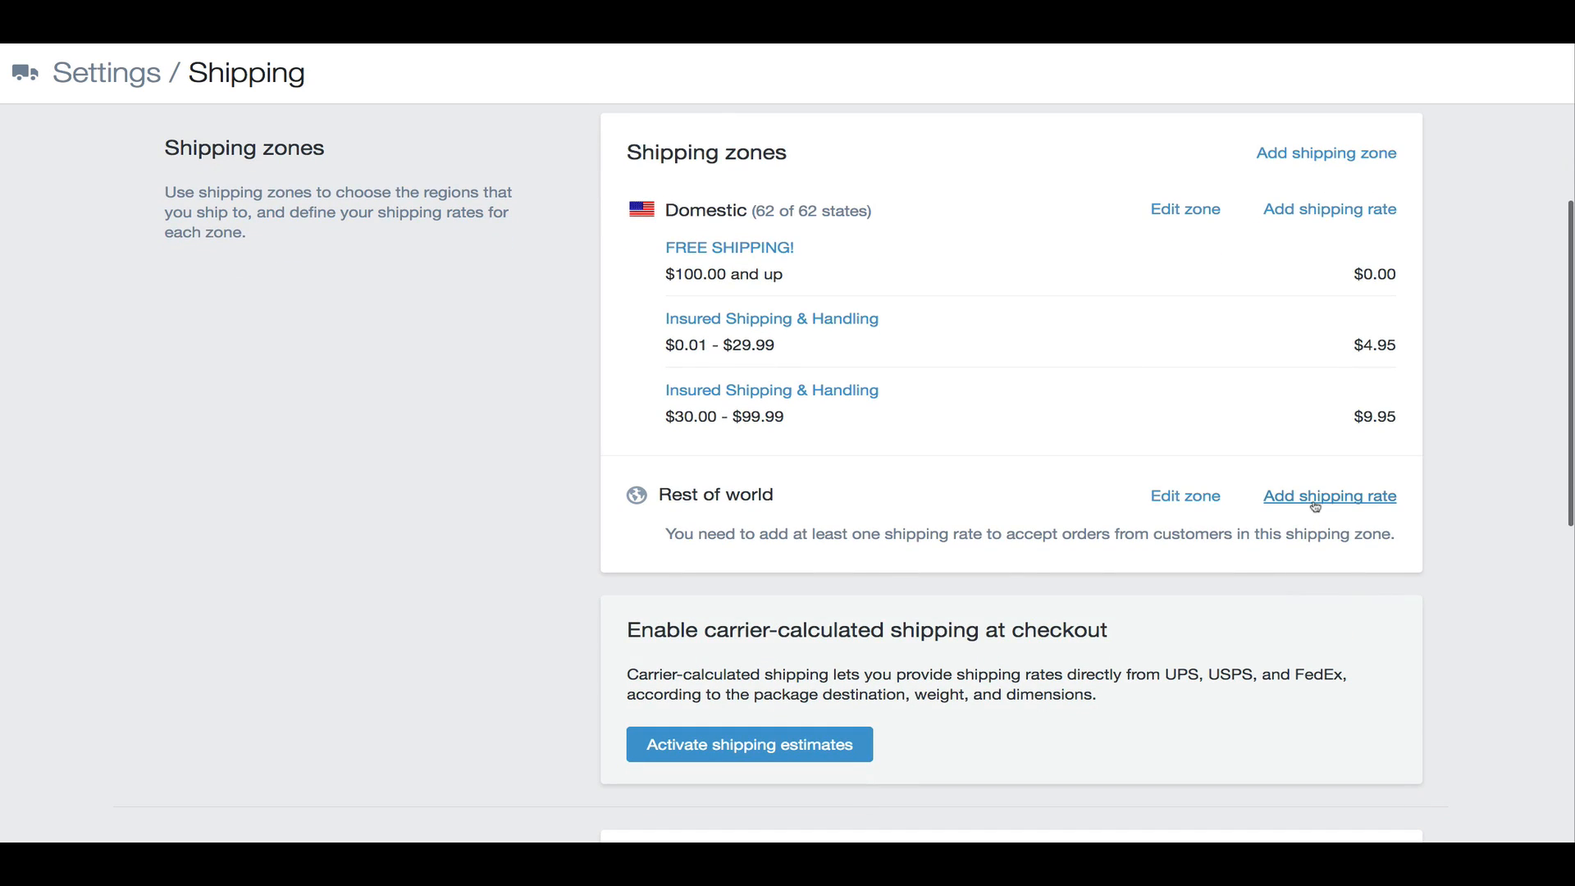
left_click(1312, 502)
left_click(379, 250)
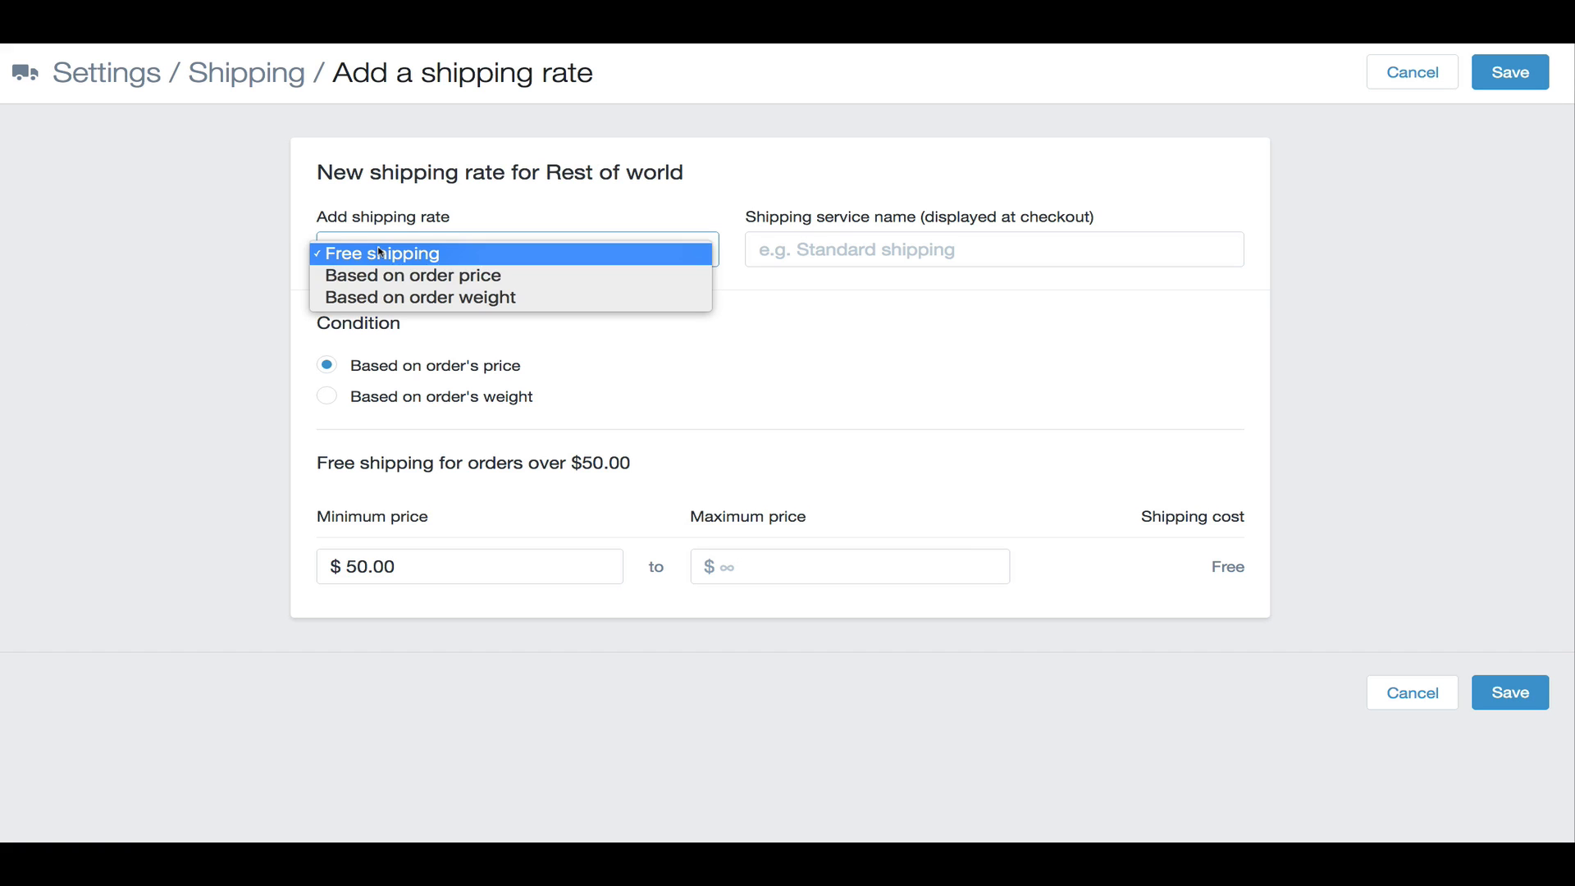
left_click(387, 277)
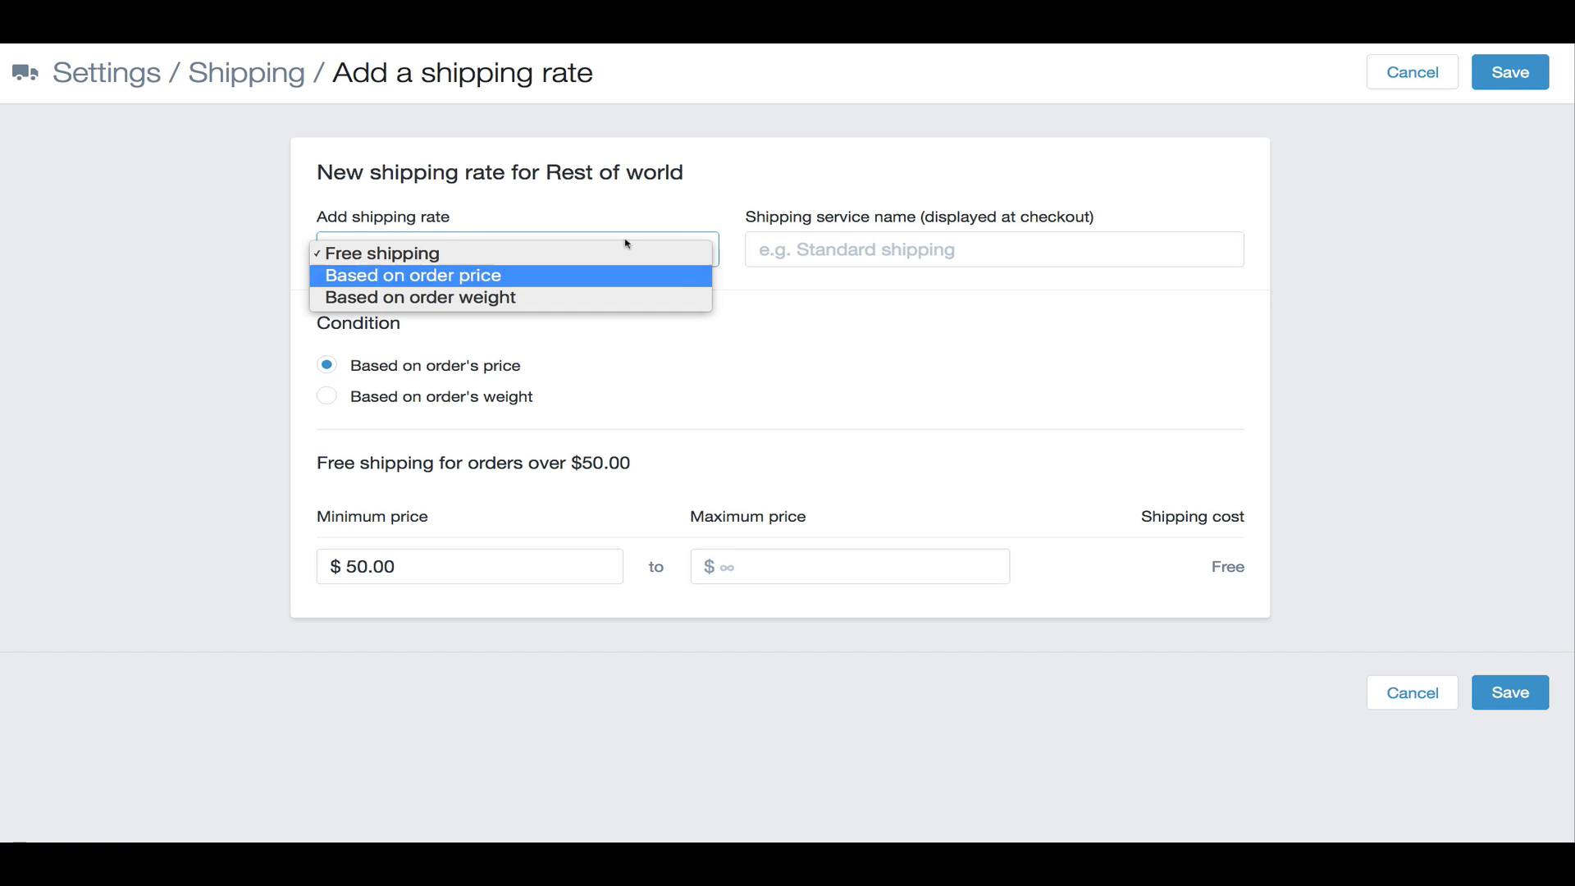
left_click(836, 248)
type("Ins")
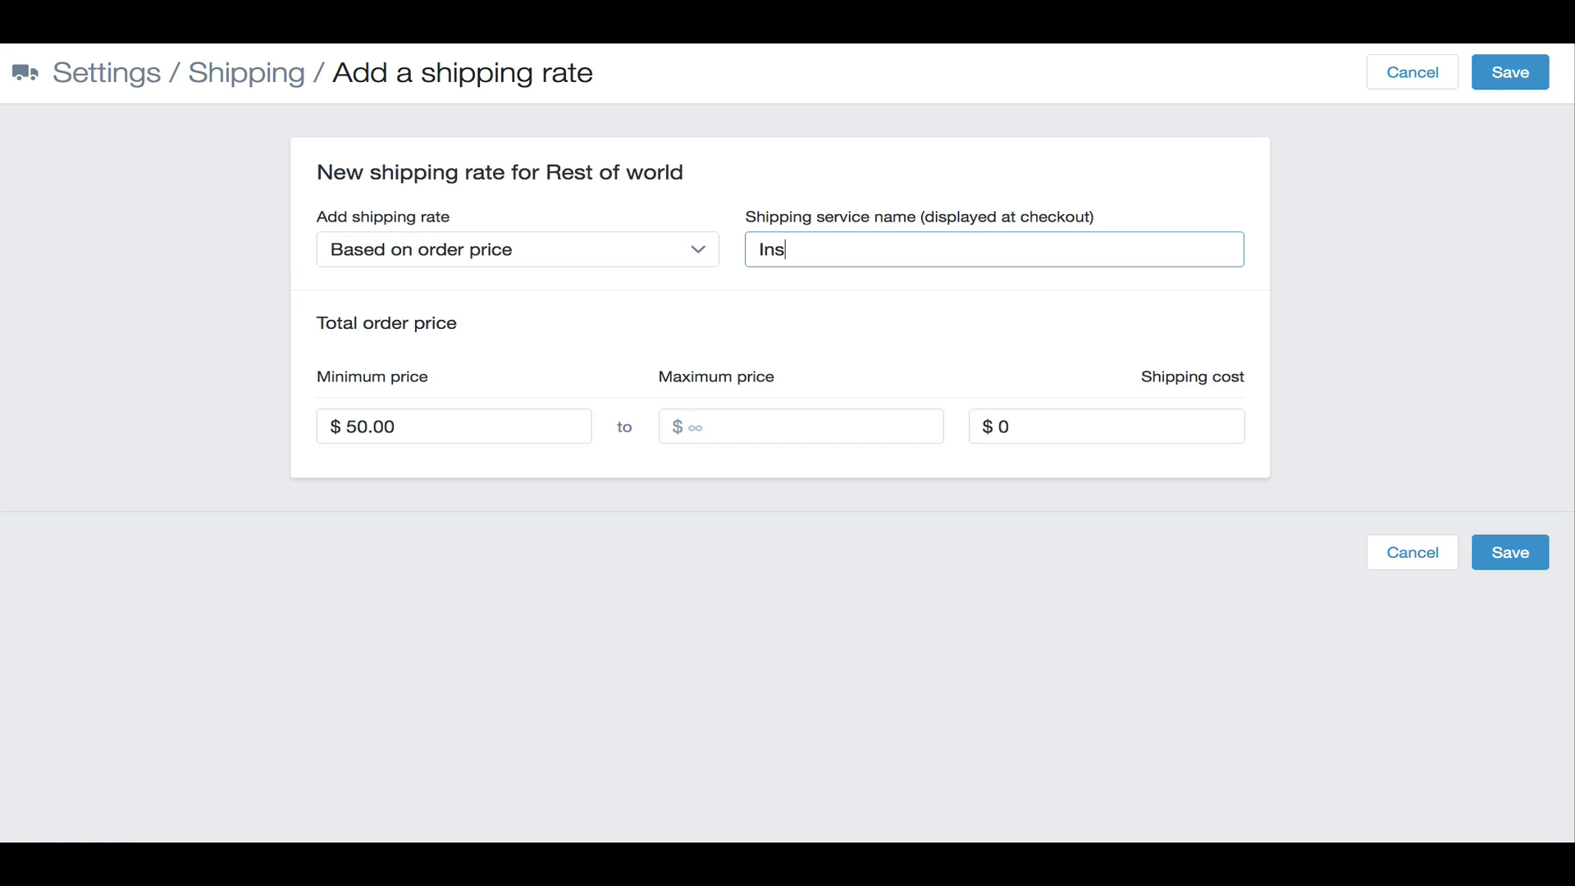
type("ured Shipping & Handling")
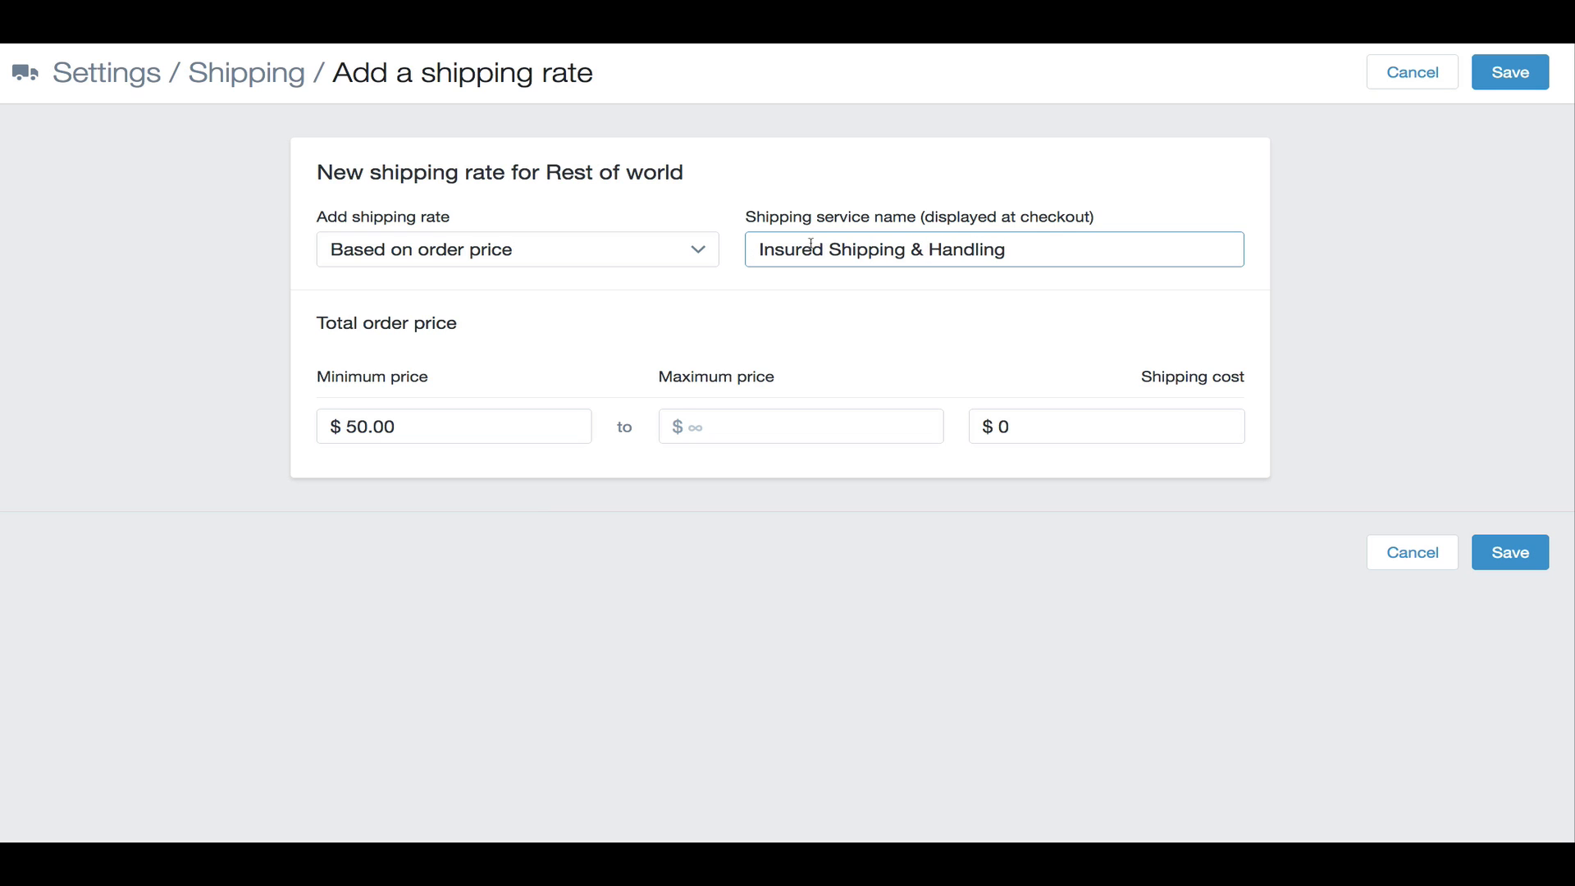
- Prefix the international service name so it reads "INTL - Insured Shipping & Handling"
left_click(758, 254)
type("INTL ")
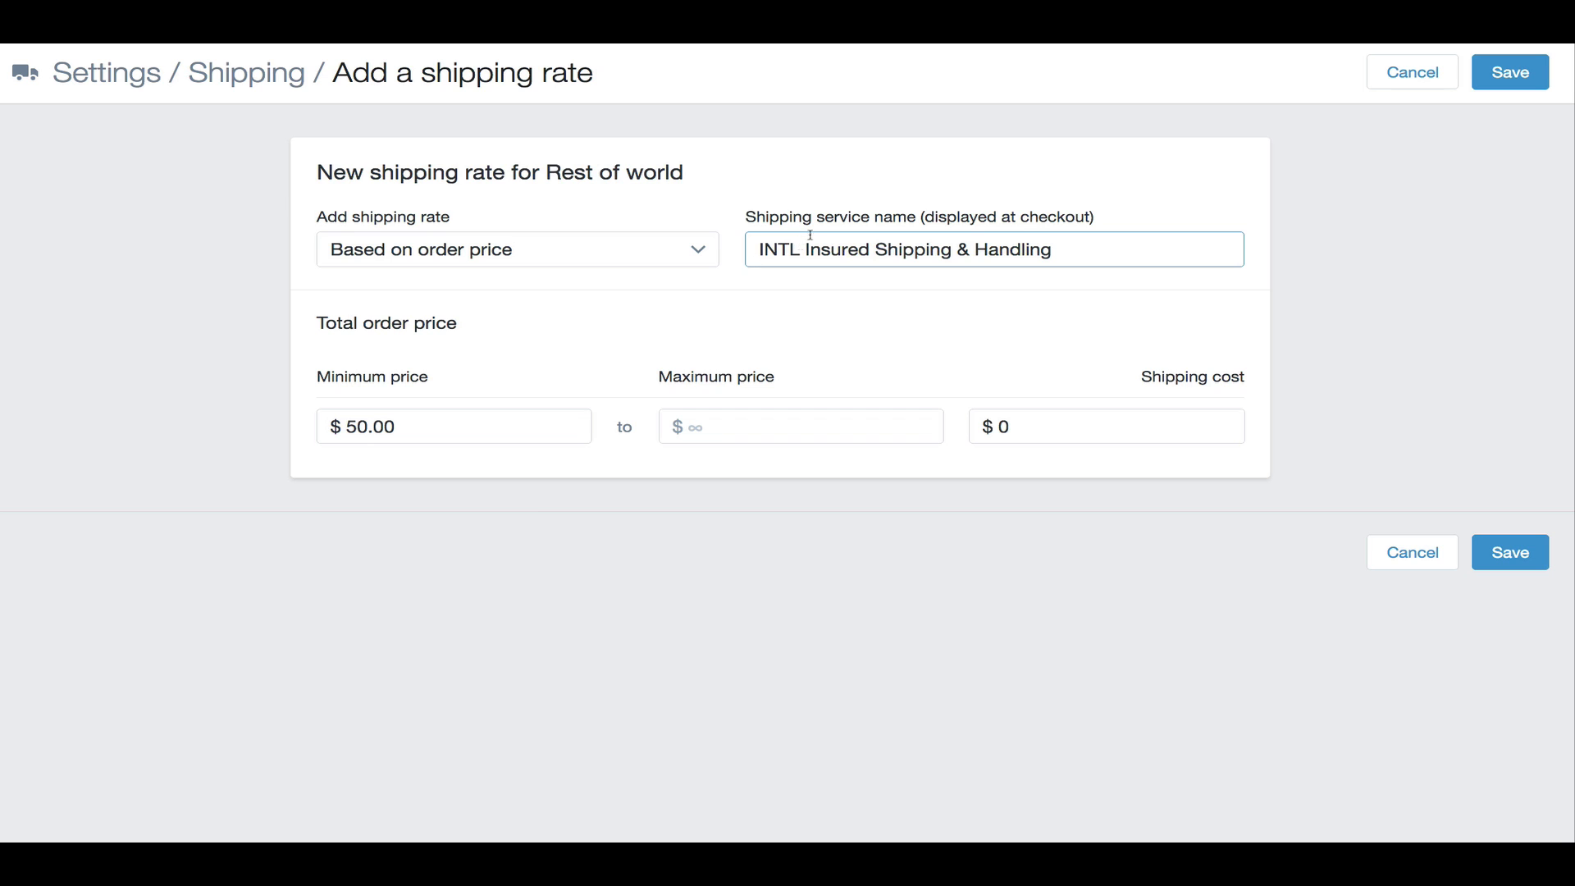
type("-")
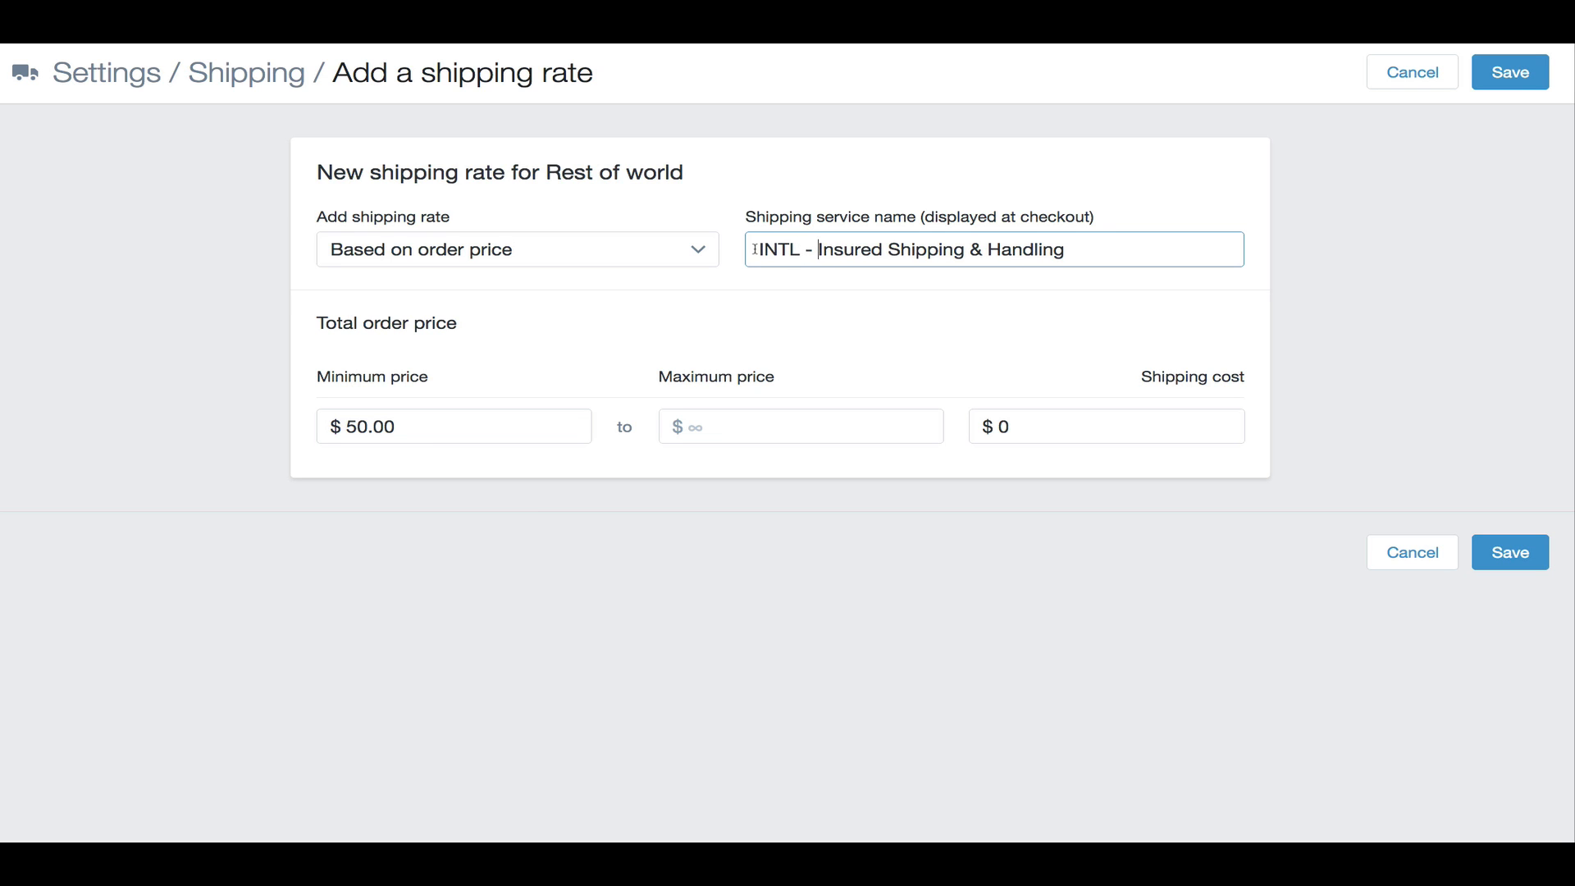
left_click_drag(752, 249, 798, 246)
left_click(789, 262)
left_click_drag(842, 249, 756, 259)
left_click(860, 250)
left_click(871, 304)
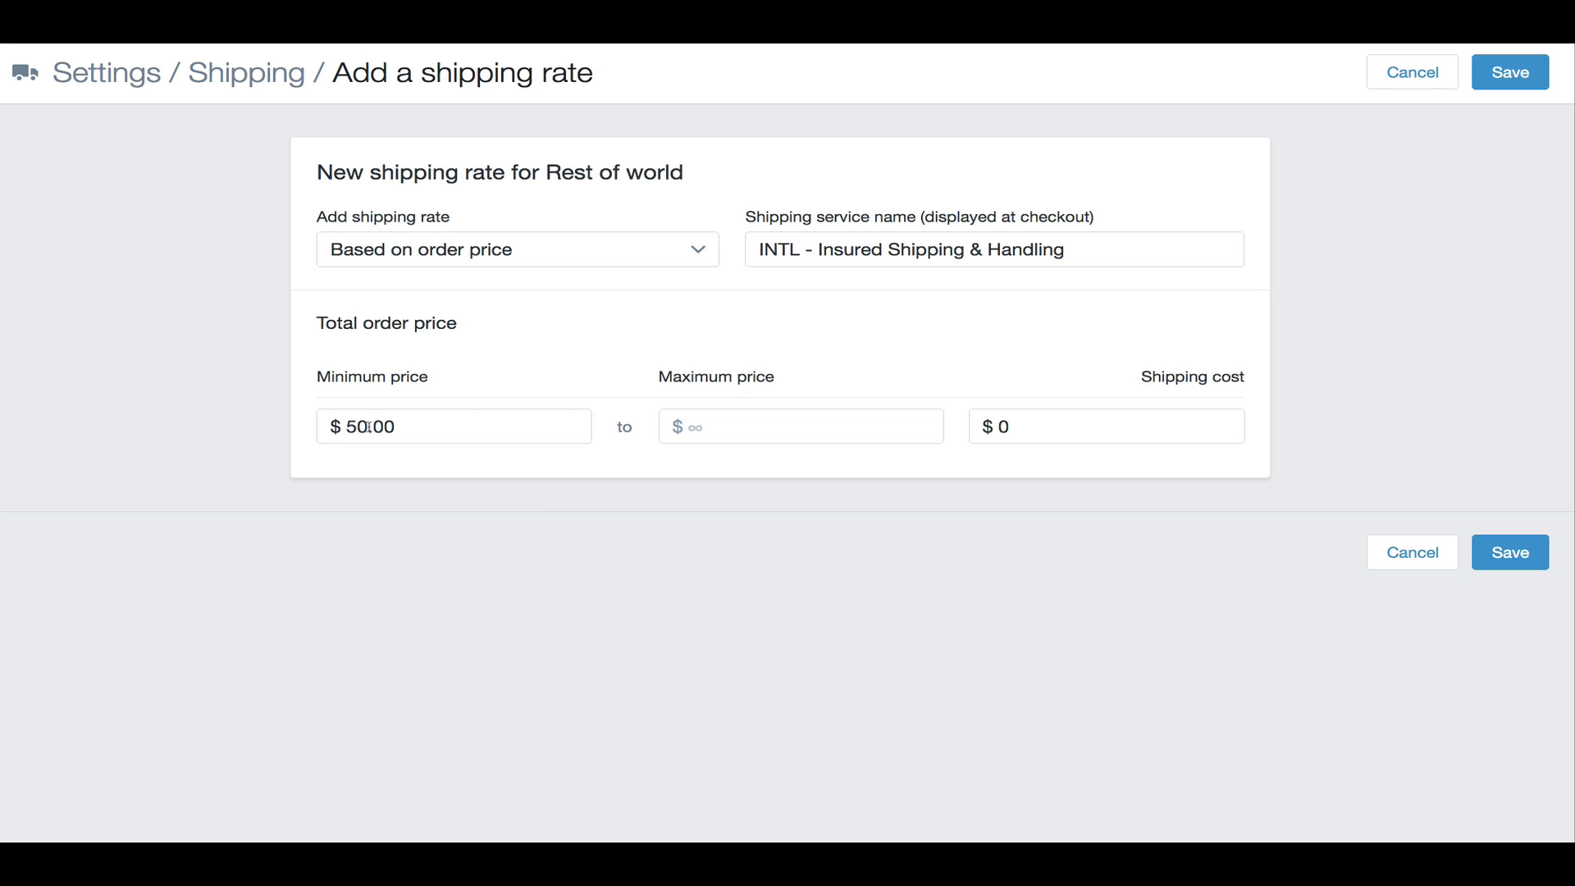
- Set the Rest of world rate's total order price range to a minimum of $0.01 and a maximum of $9.99
left_click_drag(369, 426, 346, 427)
type("0")
left_click(422, 425)
key("BackSpace")
type("1")
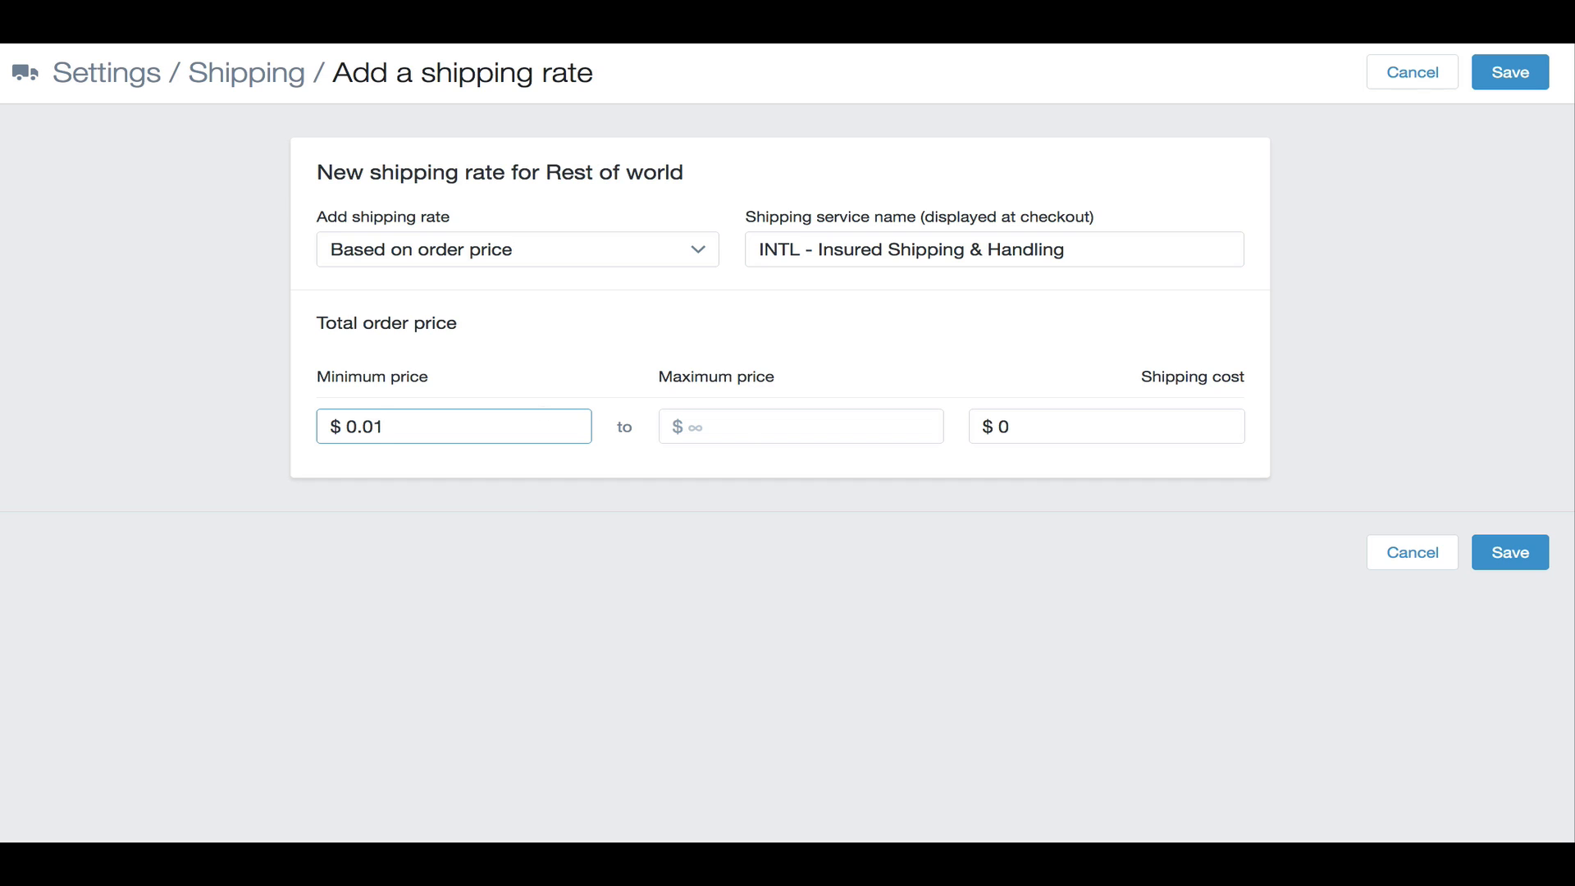
left_click(733, 432)
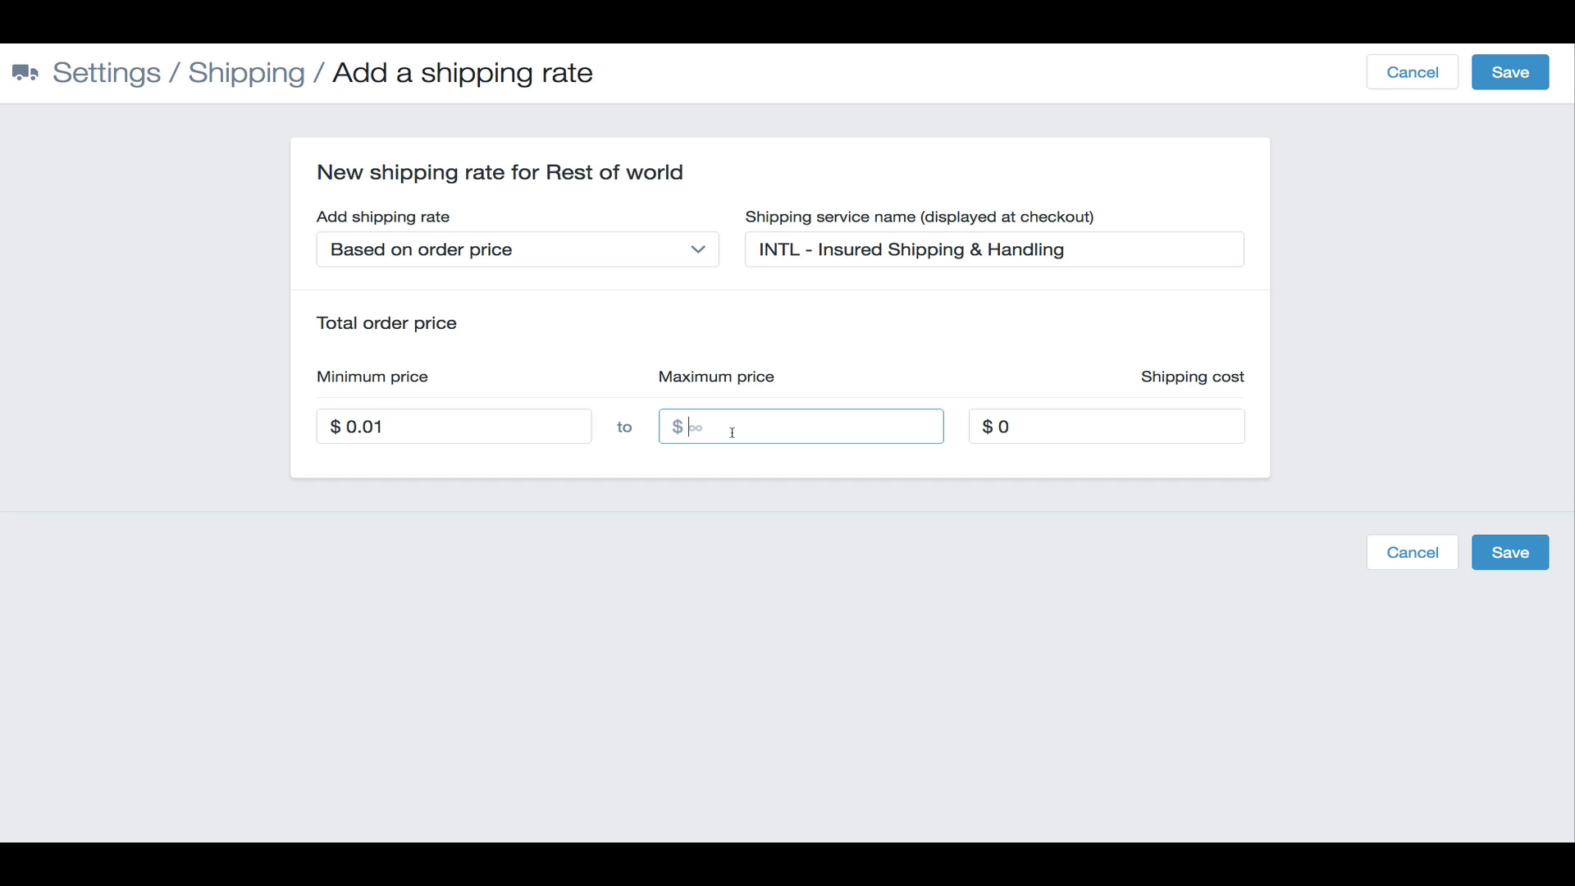
type("9.99")
left_click(1111, 420)
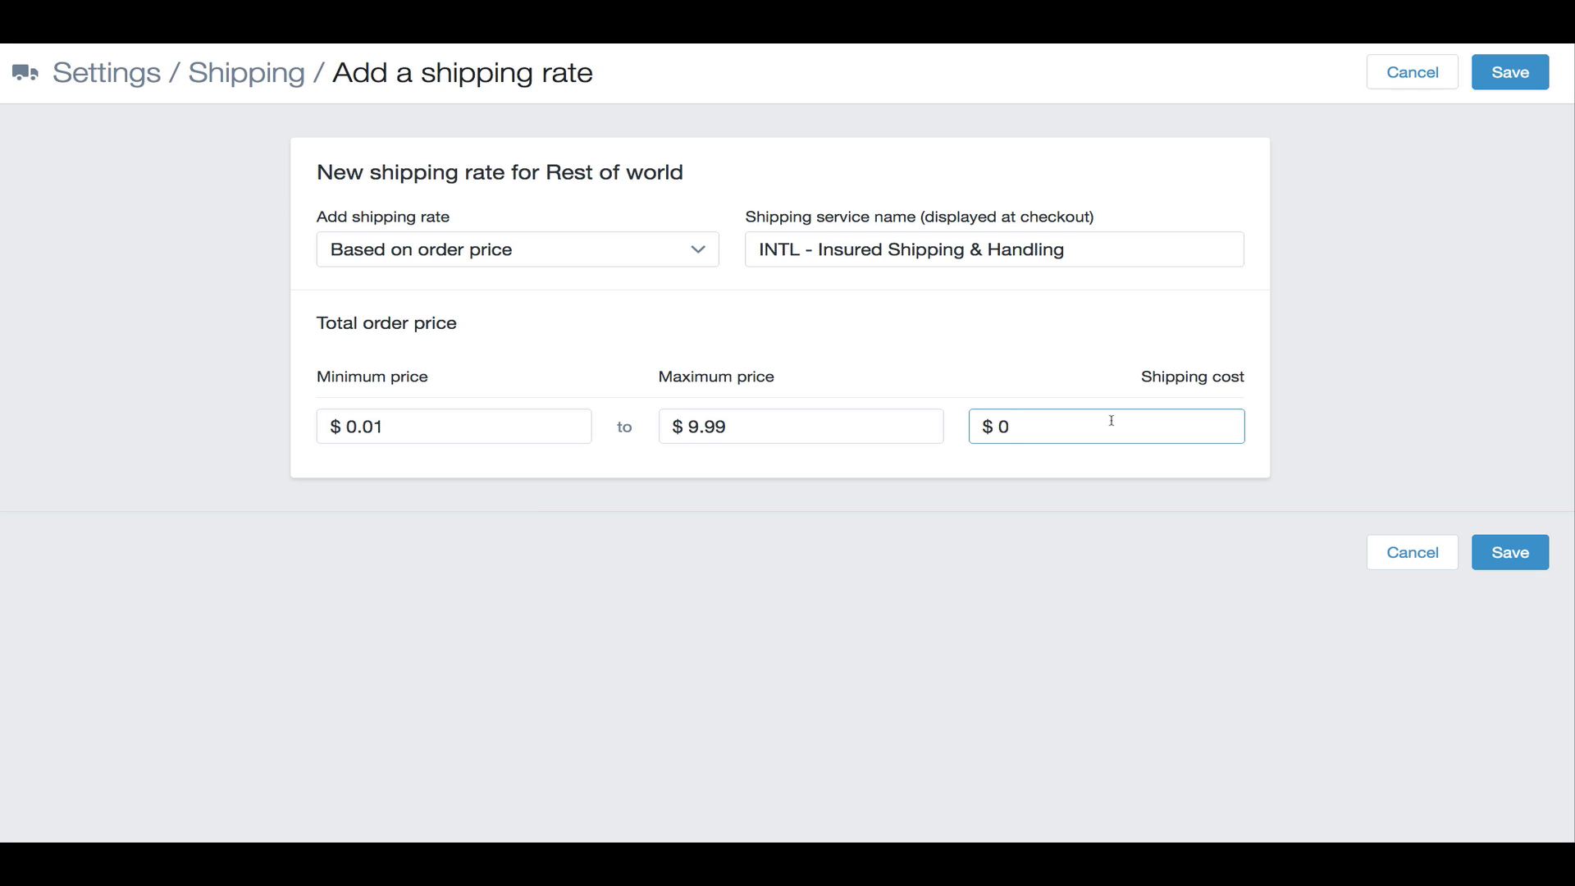
- Set the Rest of world rate's shipping cost to $9.95 and save the rate
key("BackSpace")
type("9.95")
left_click(1524, 555)
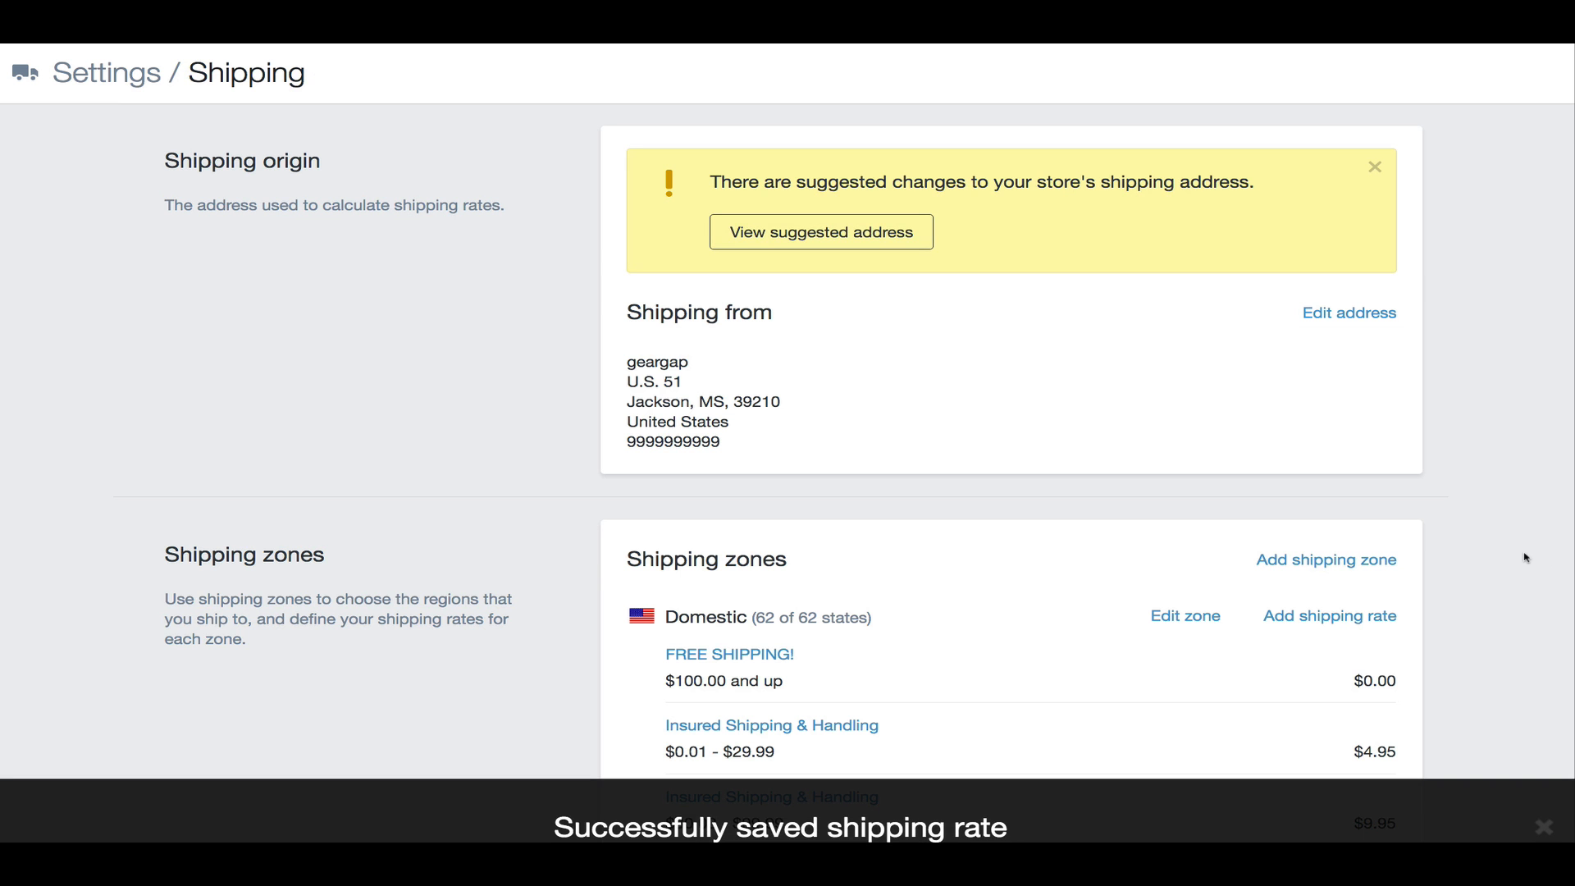
- Add a free shipping rate to the Rest of world zone and name the service "INTL FREE SHIPPING!"
scroll(1525, 557, "down", 5)
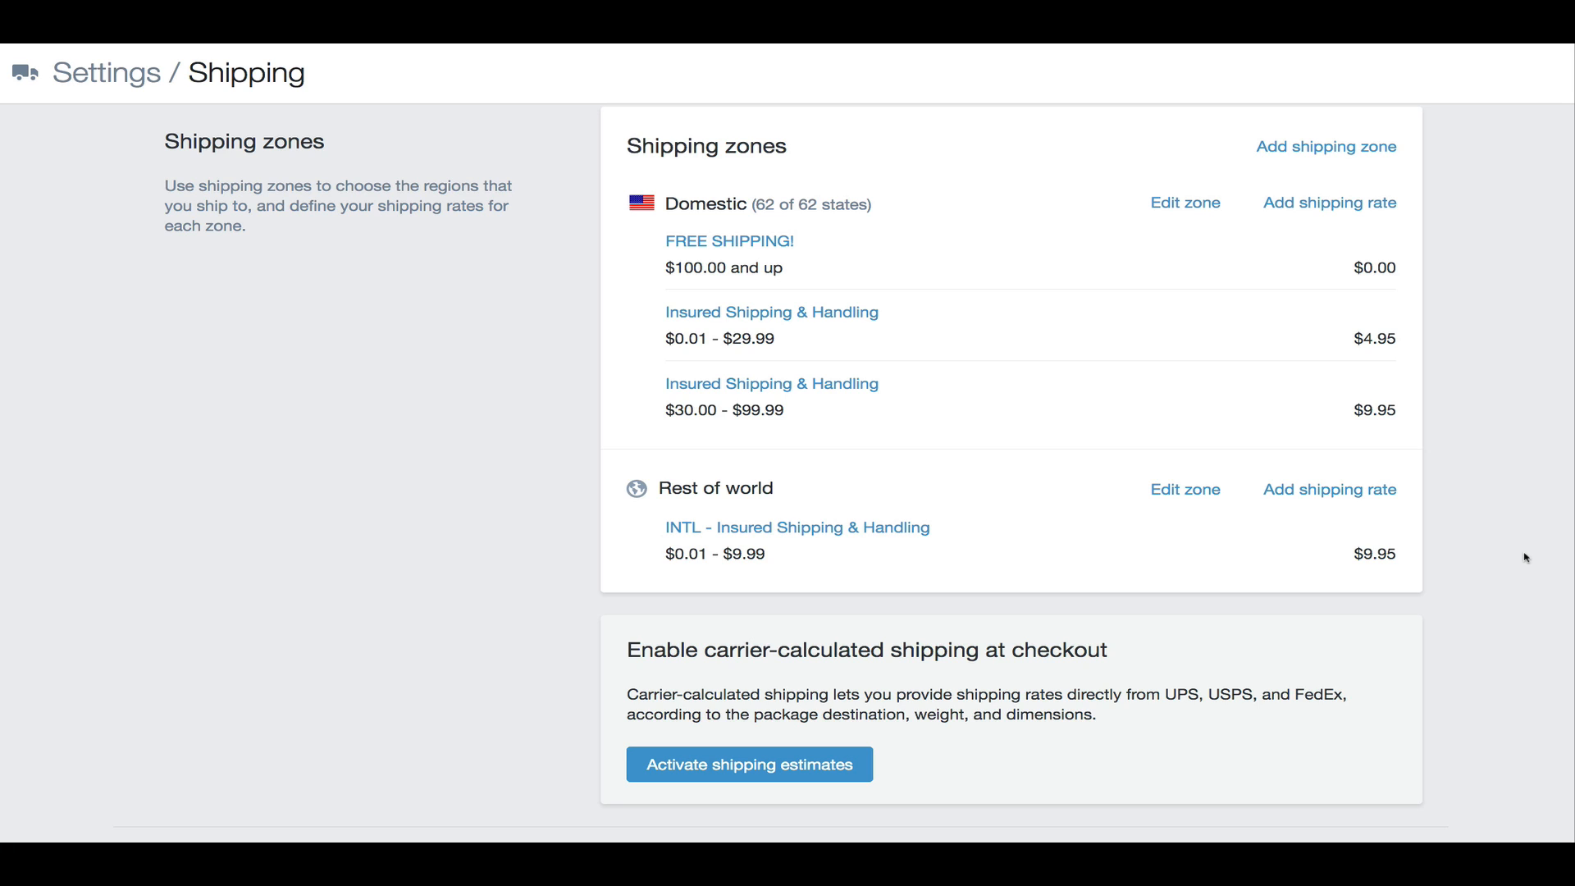
left_click(1384, 494)
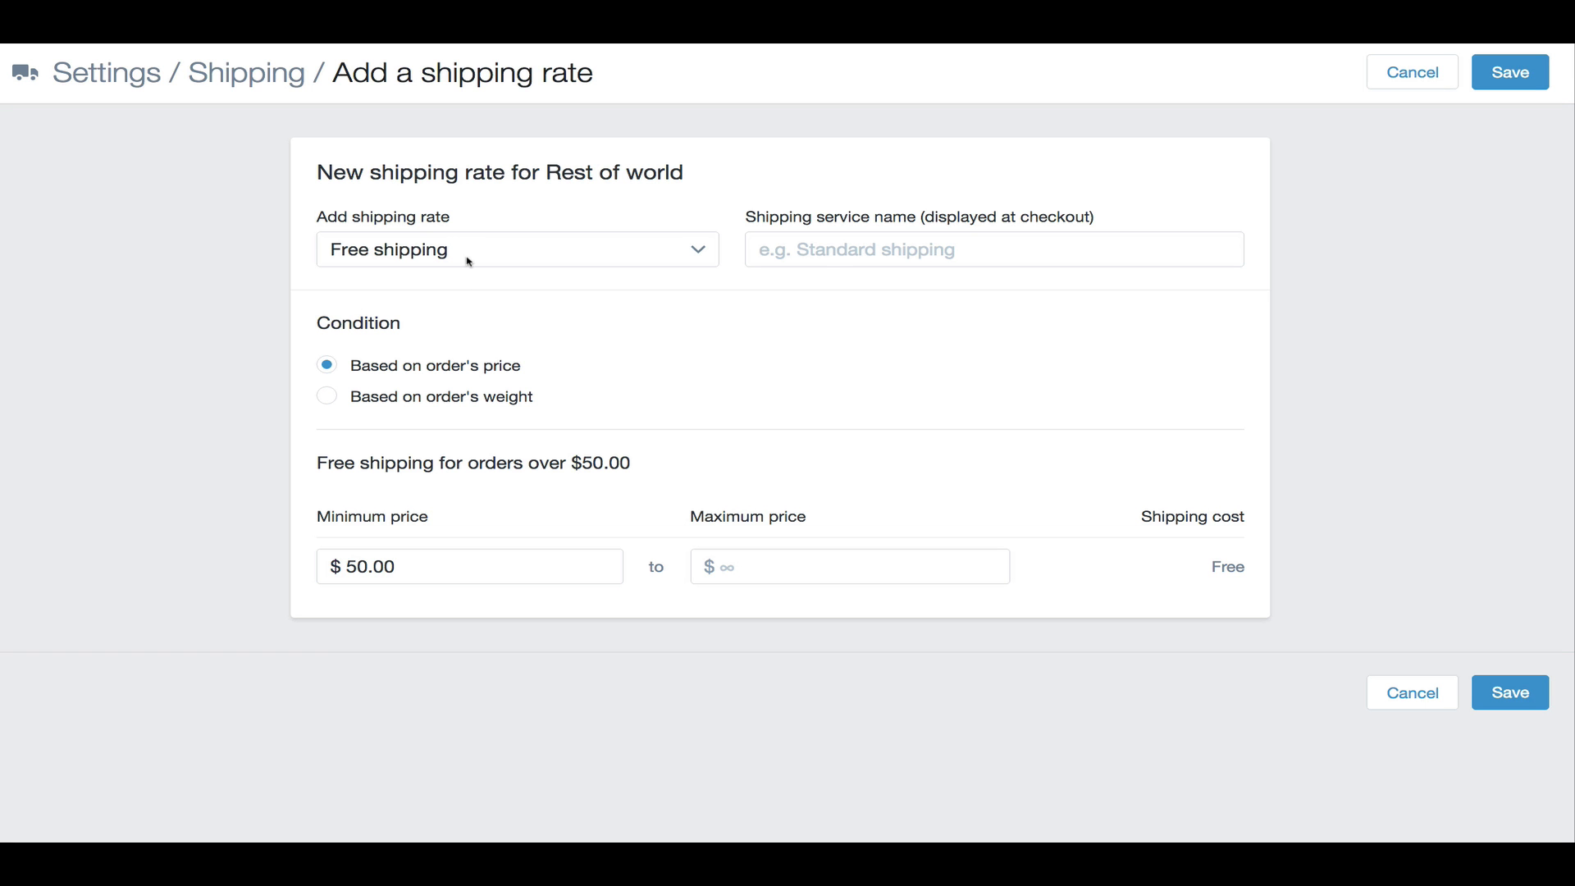
left_click(838, 258)
type("FREE SHIPPING!")
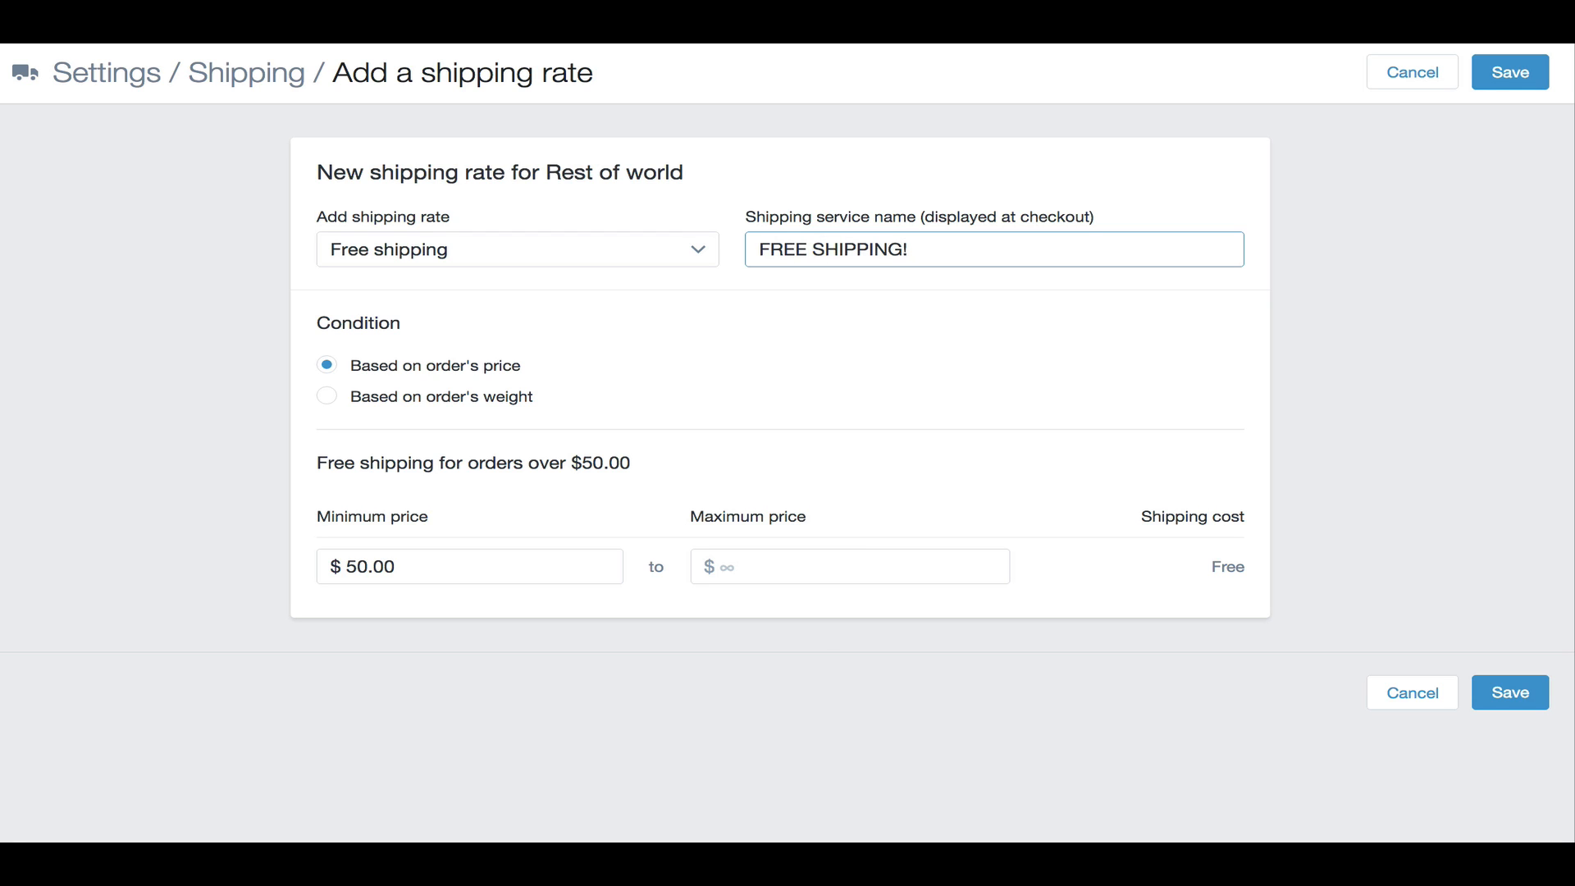
left_click(761, 251)
type("INTL")
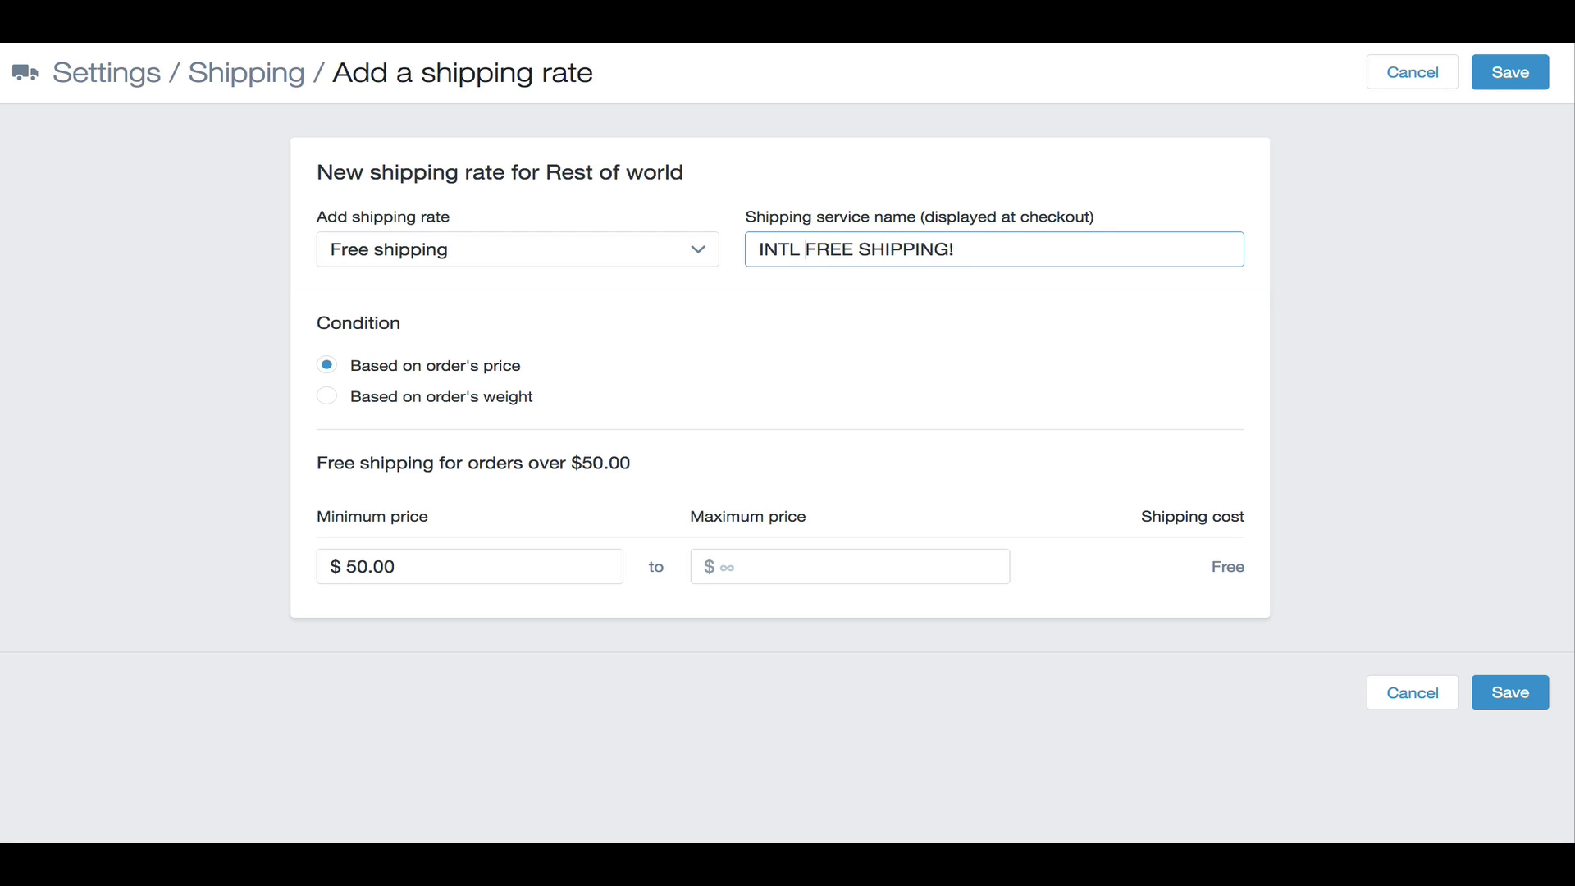
- Set the international free shipping rate's minimum order price to $100.00 and save the rate
left_click(447, 572)
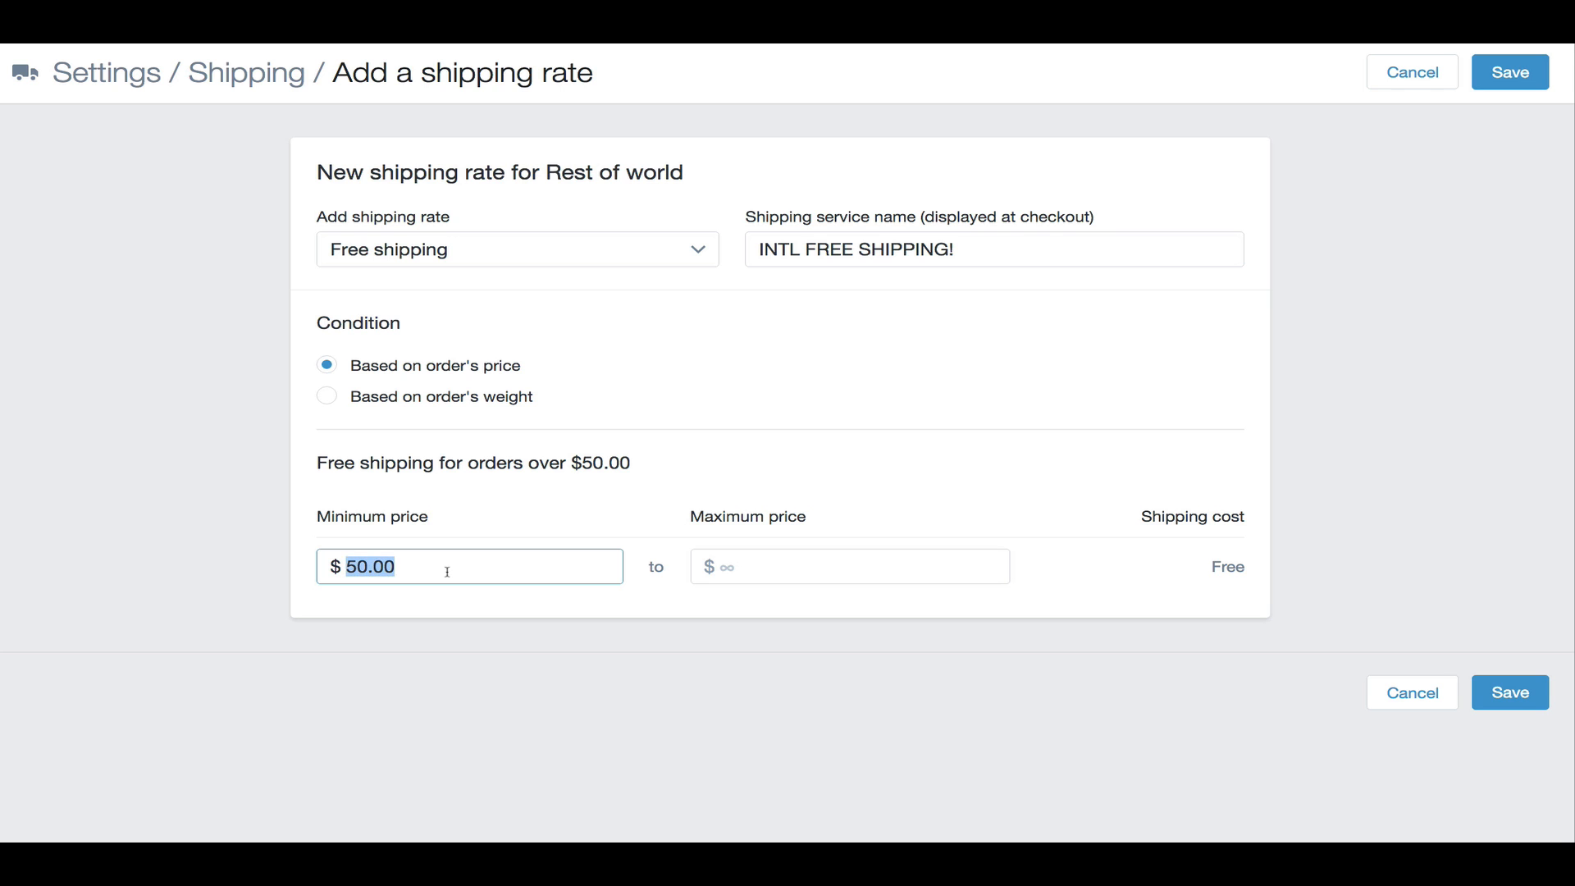
type("100.00")
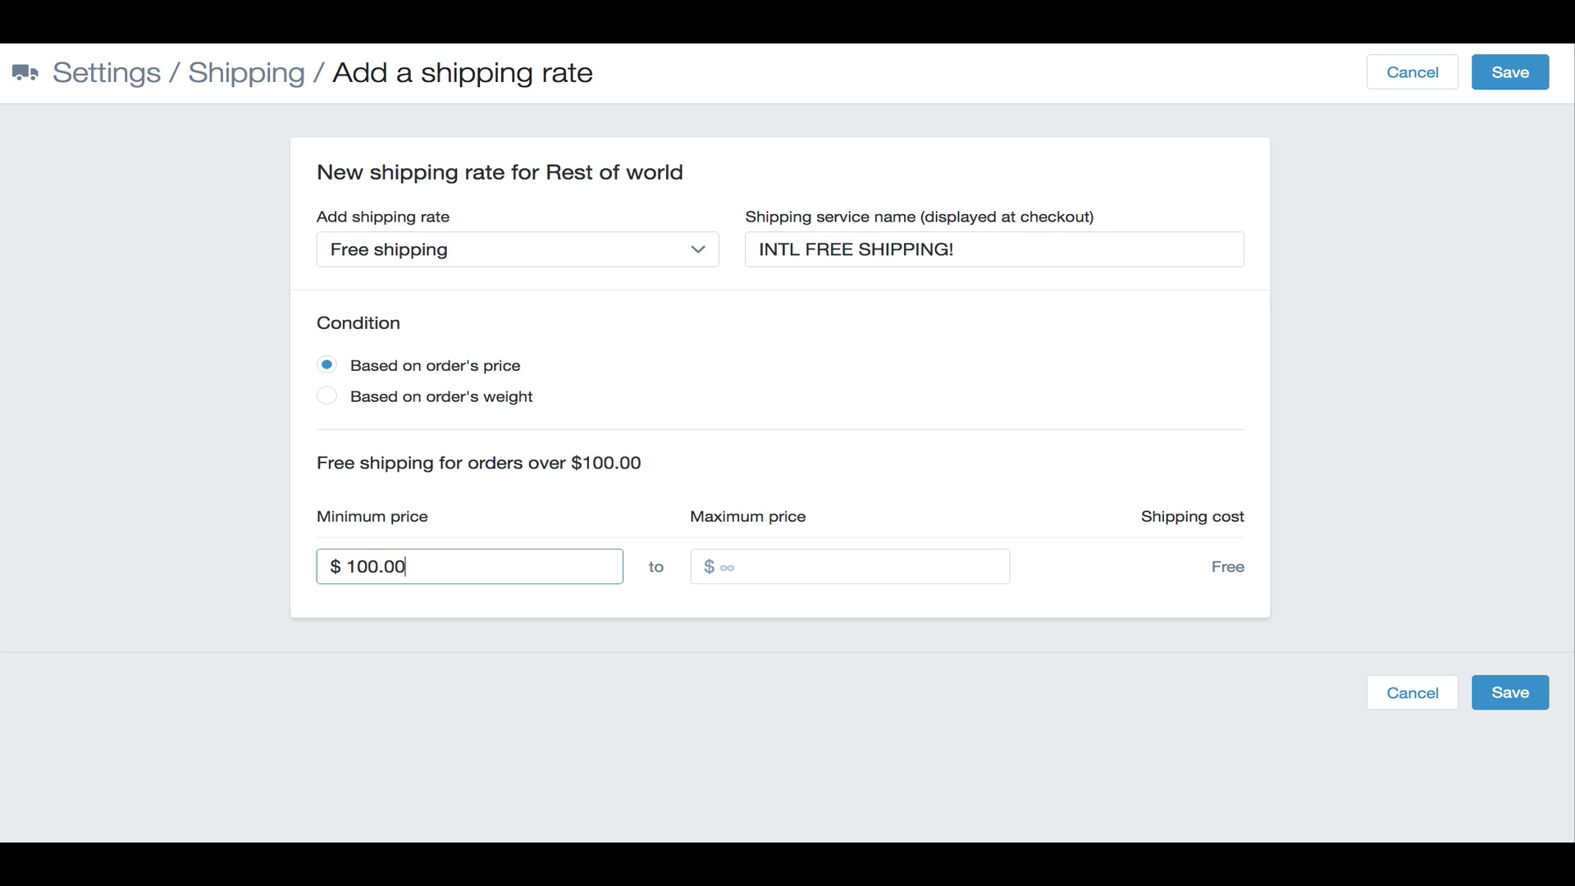
left_click(1478, 699)
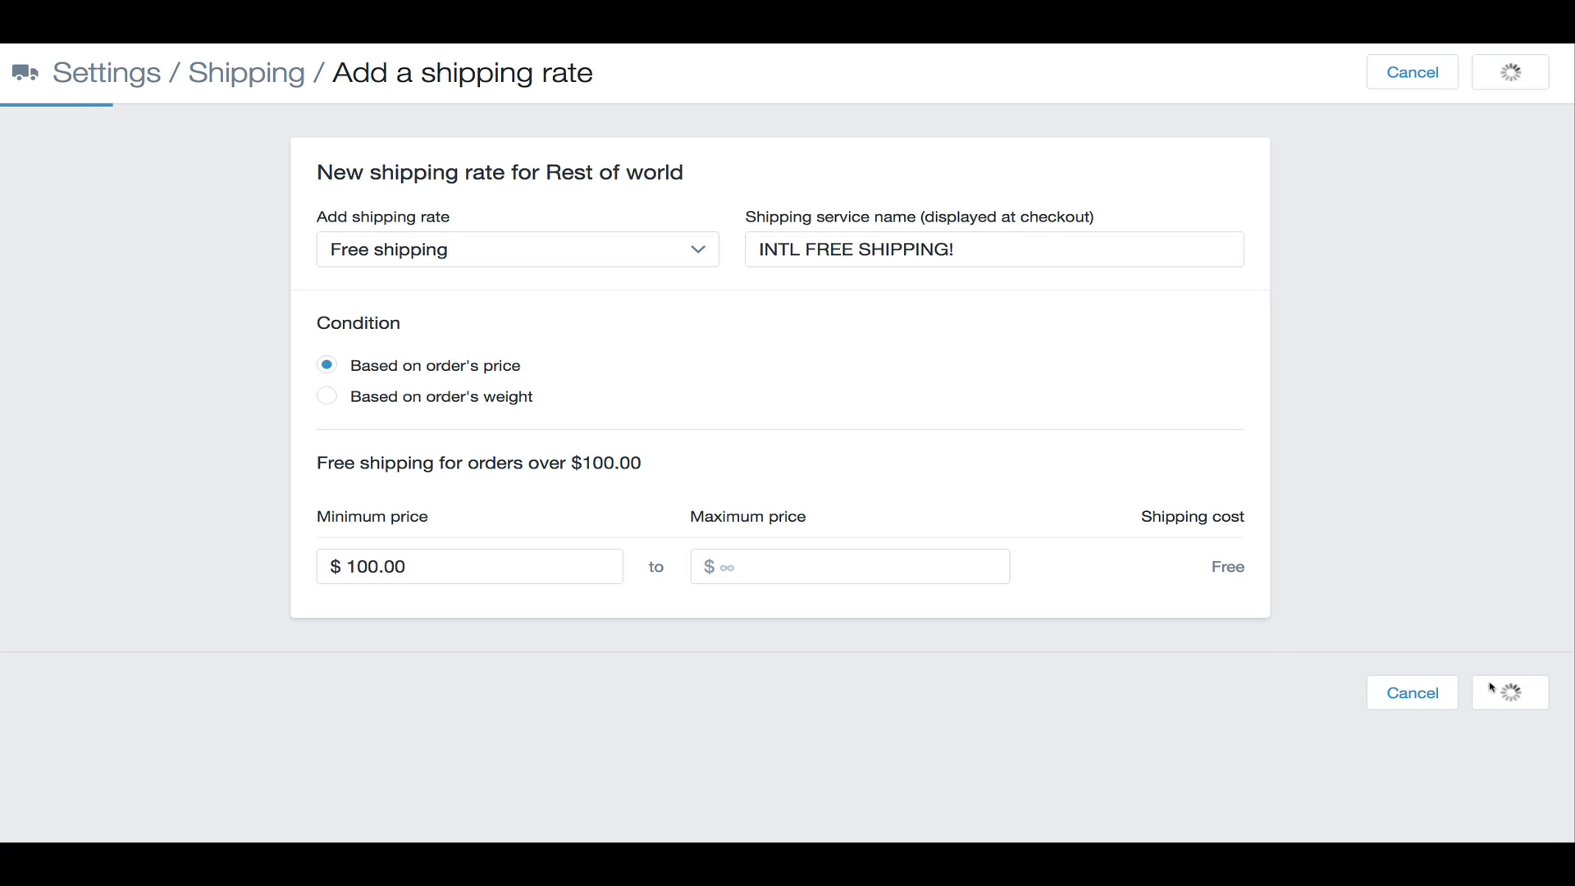
scroll(867, 611, "down", 5)
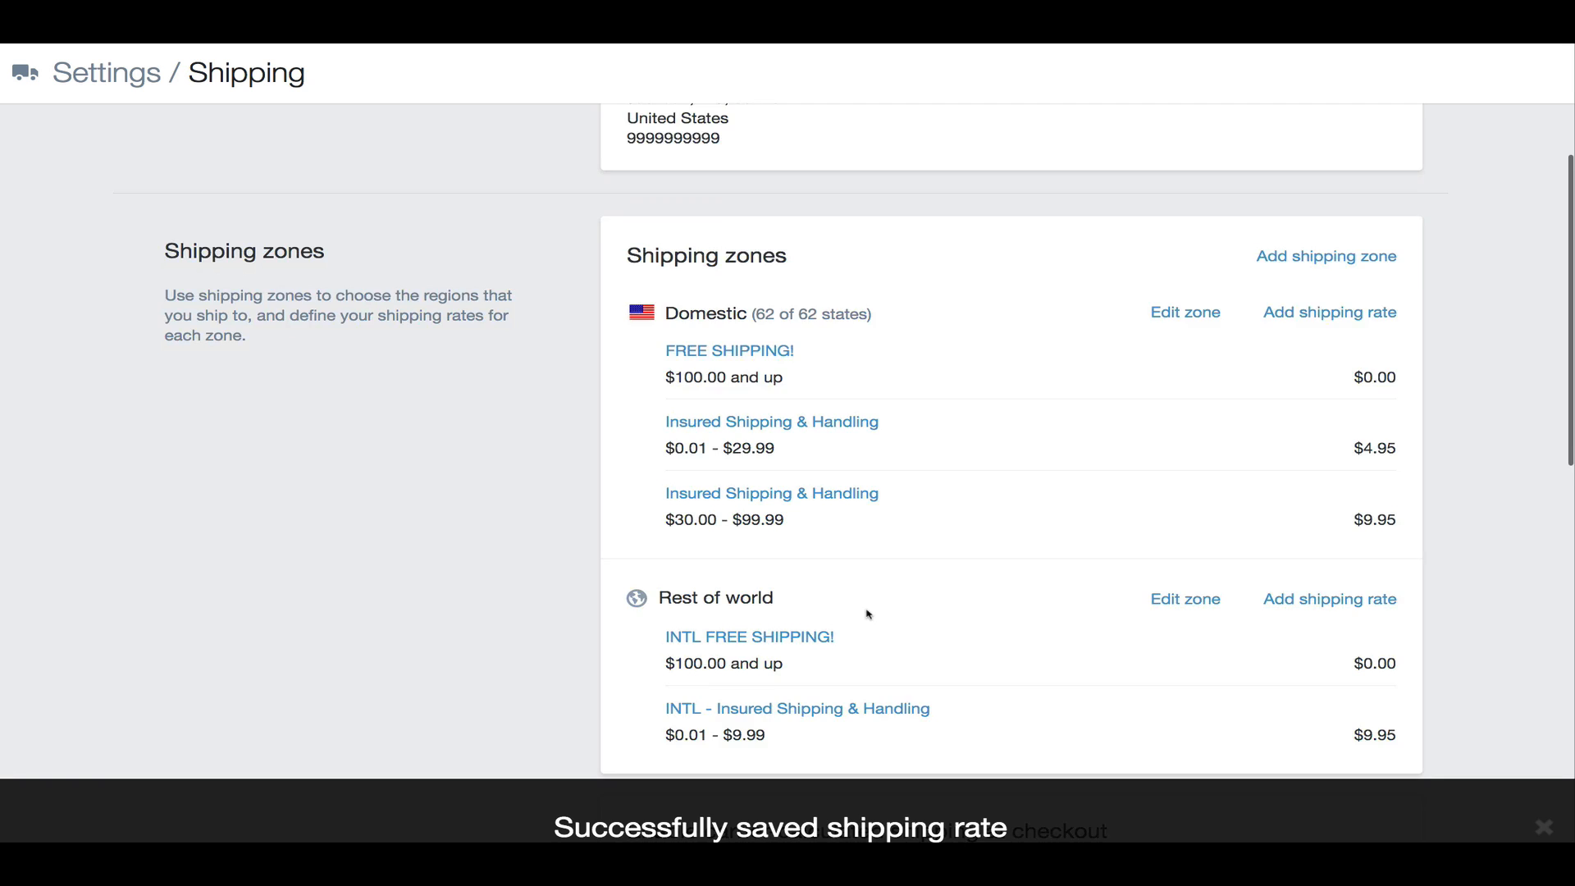